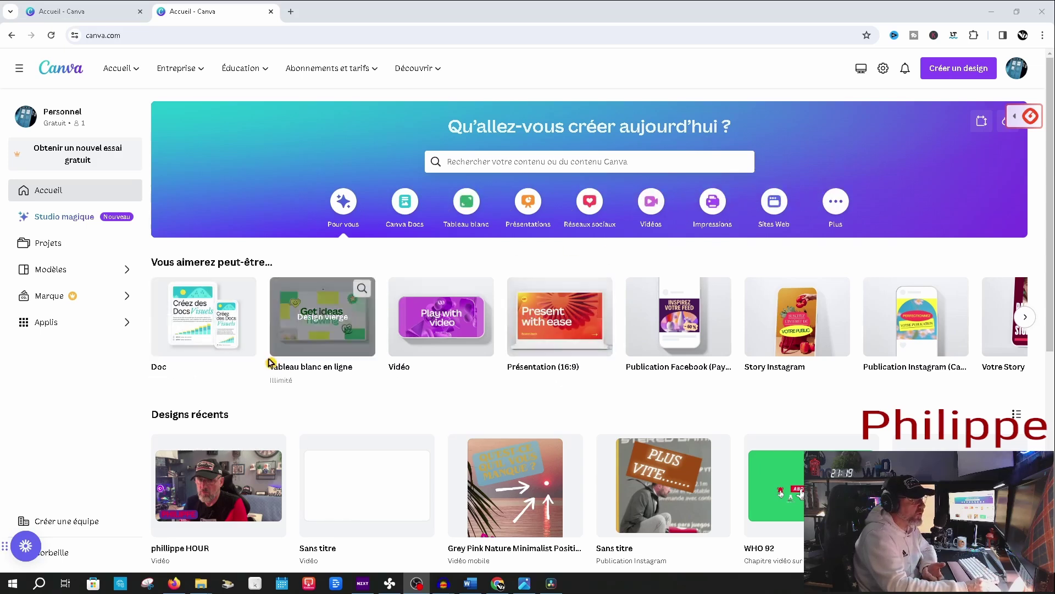
- Create a blank 1920 × 1080 px YouTube video design from the video formats
{"action": "scroll", "coordinate": [555, 437], "scroll_direction": "down", "scroll_amount": 2}
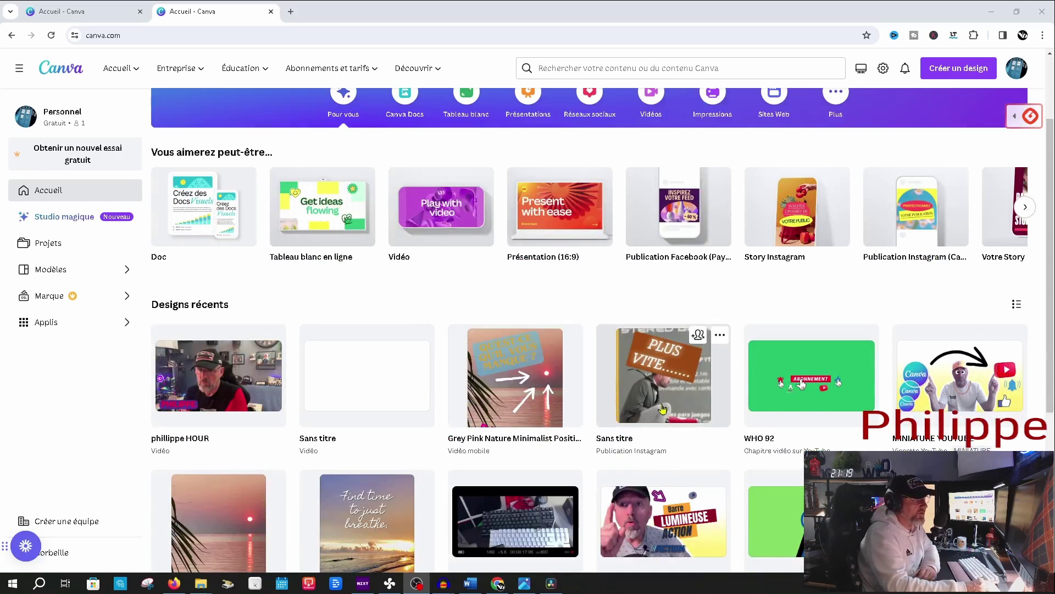
{"action": "scroll", "coordinate": [590, 399], "scroll_direction": "up", "scroll_amount": 2}
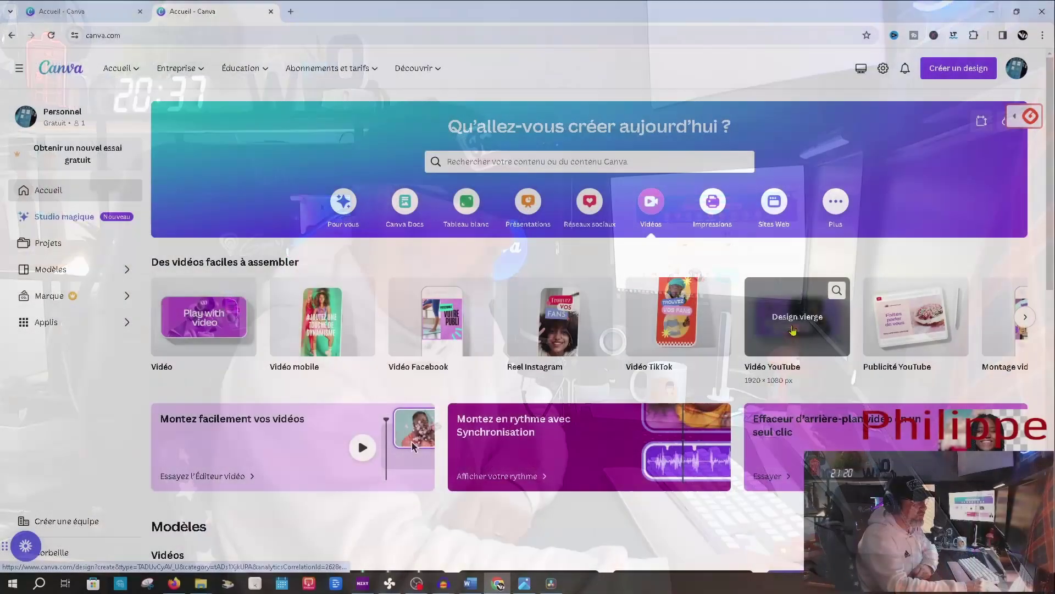
{"action": "left_click", "coordinate": [793, 330]}
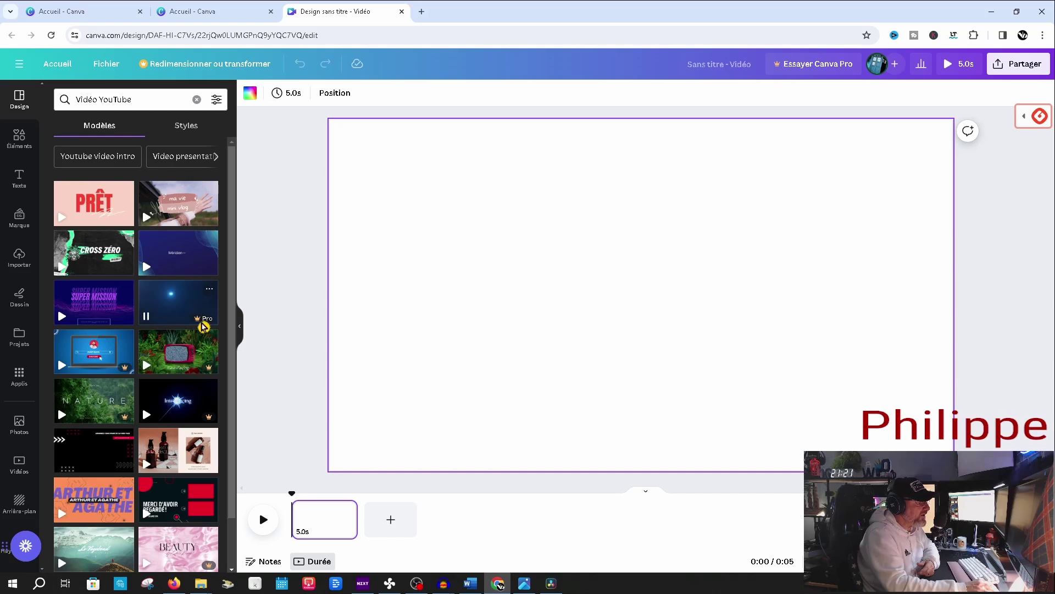
- Browse the video templates and the elements library, from shapes and illustrations down to frames and grids
{"action": "left_click", "coordinate": [186, 343]}
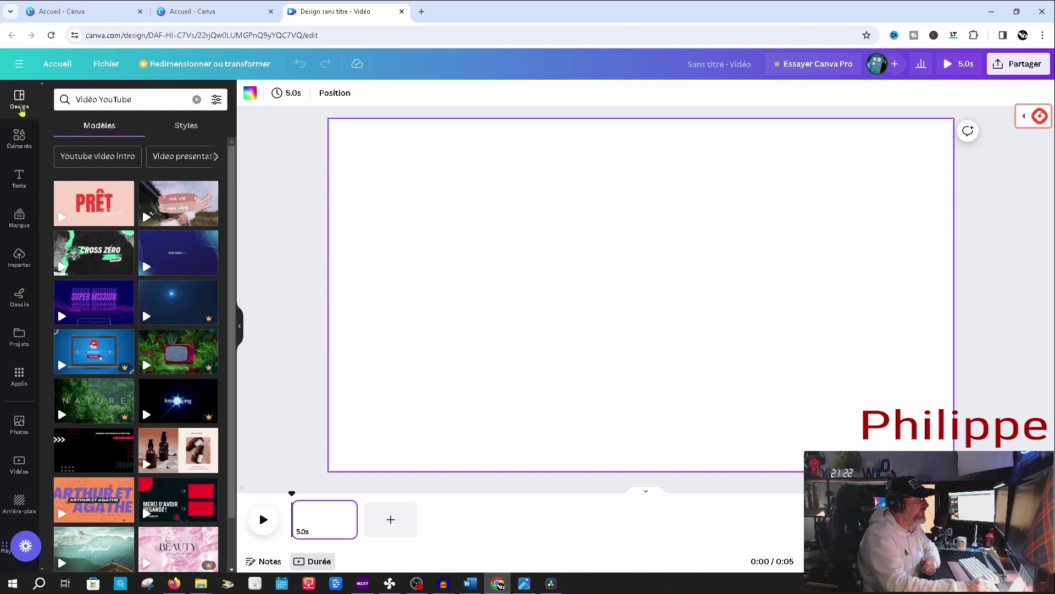
{"action": "left_click", "coordinate": [21, 102]}
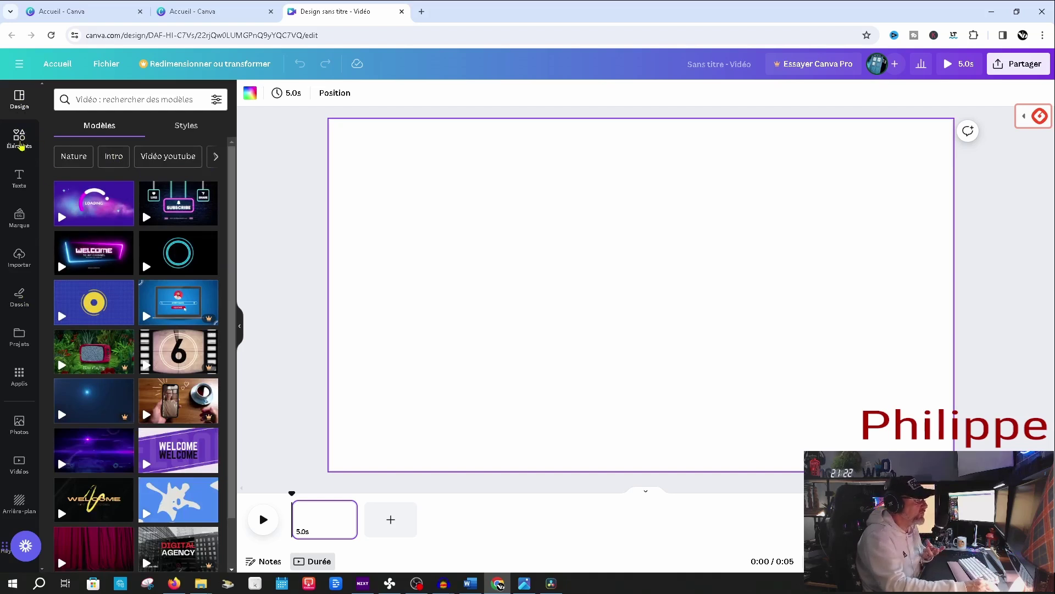
{"action": "left_click", "coordinate": [20, 144]}
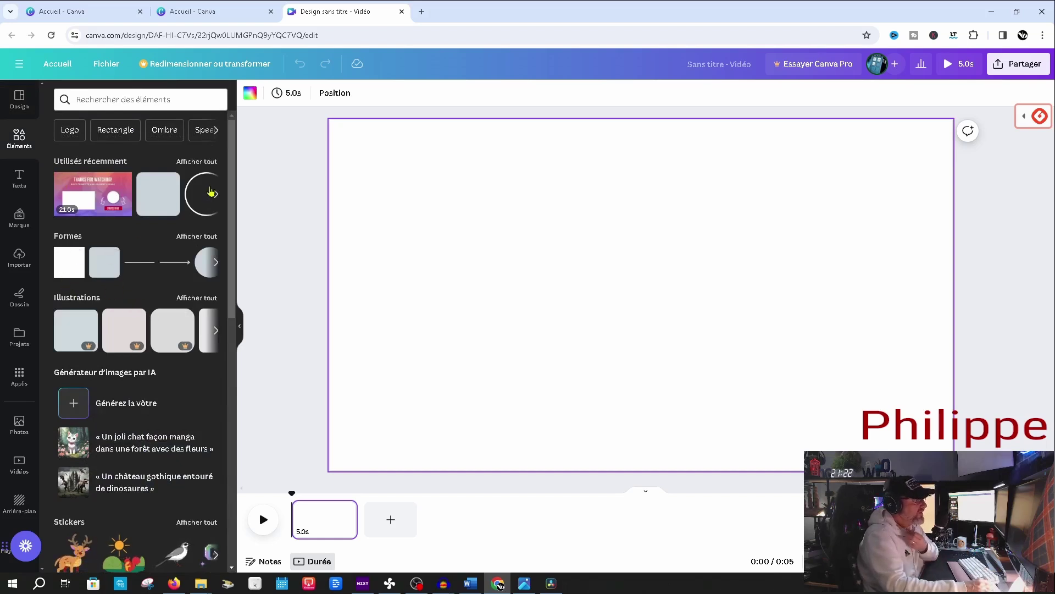
{"action": "scroll", "coordinate": [143, 406], "scroll_direction": "down", "scroll_amount": 3}
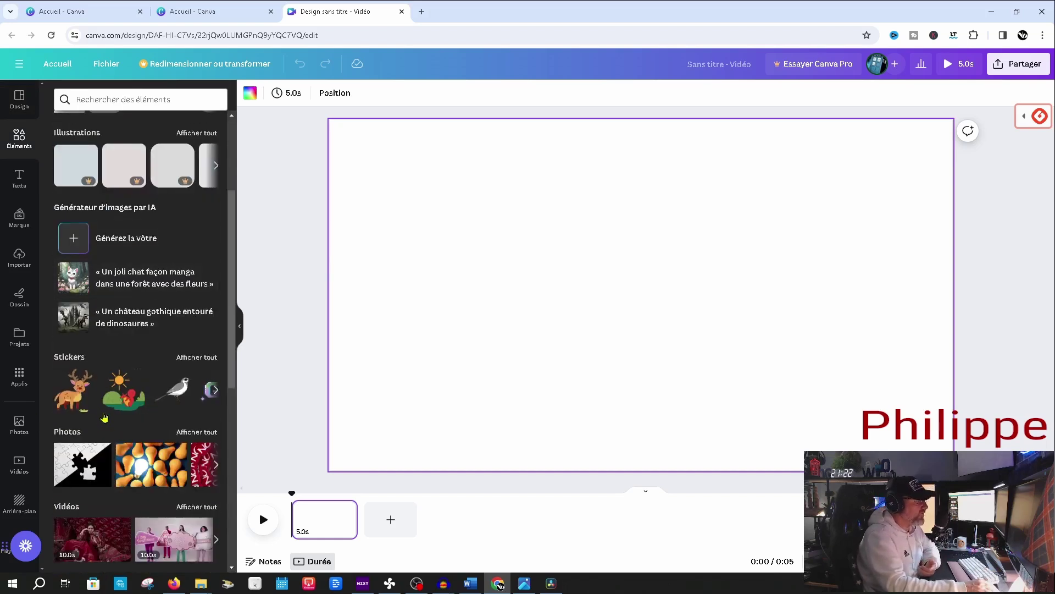
{"action": "scroll", "coordinate": [174, 413], "scroll_direction": "down", "scroll_amount": 5}
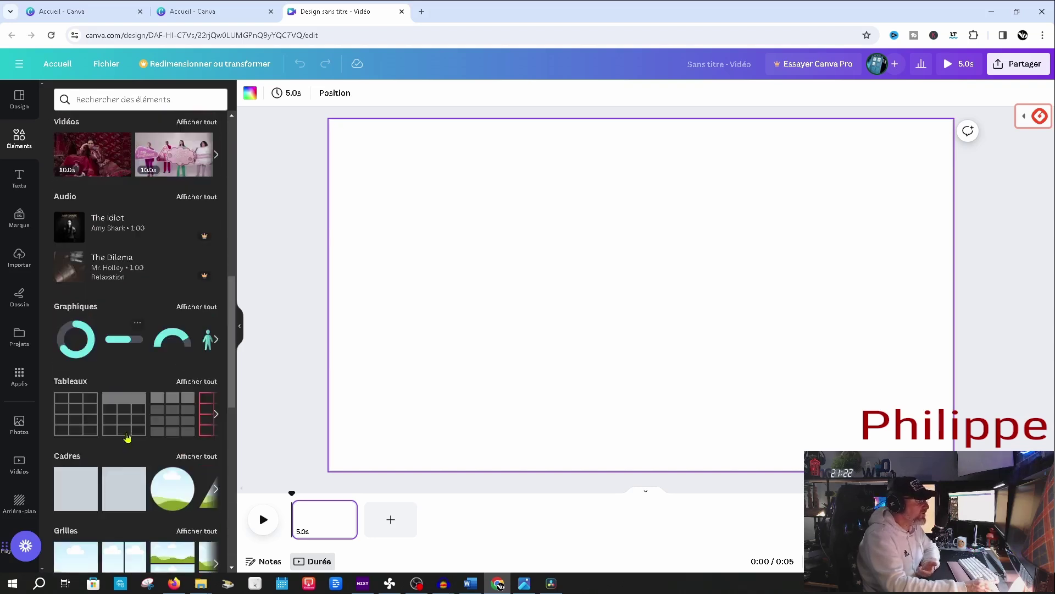
{"action": "scroll", "coordinate": [91, 468], "scroll_direction": "down", "scroll_amount": 2}
{"action": "scroll", "coordinate": [113, 440], "scroll_direction": "down", "scroll_amount": 1}
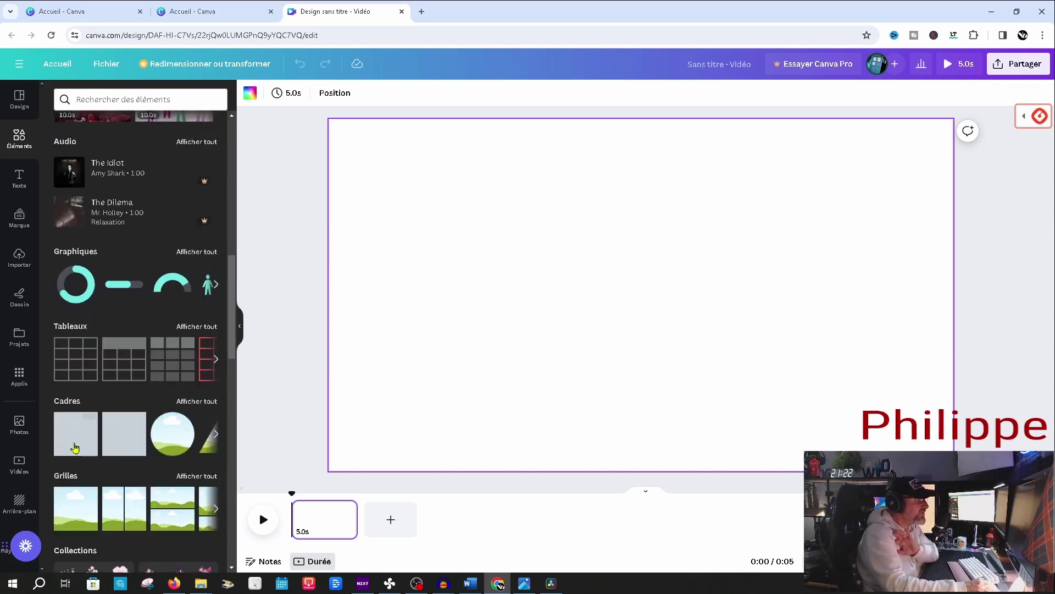
{"action": "mouse_move", "coordinate": [98, 427]}
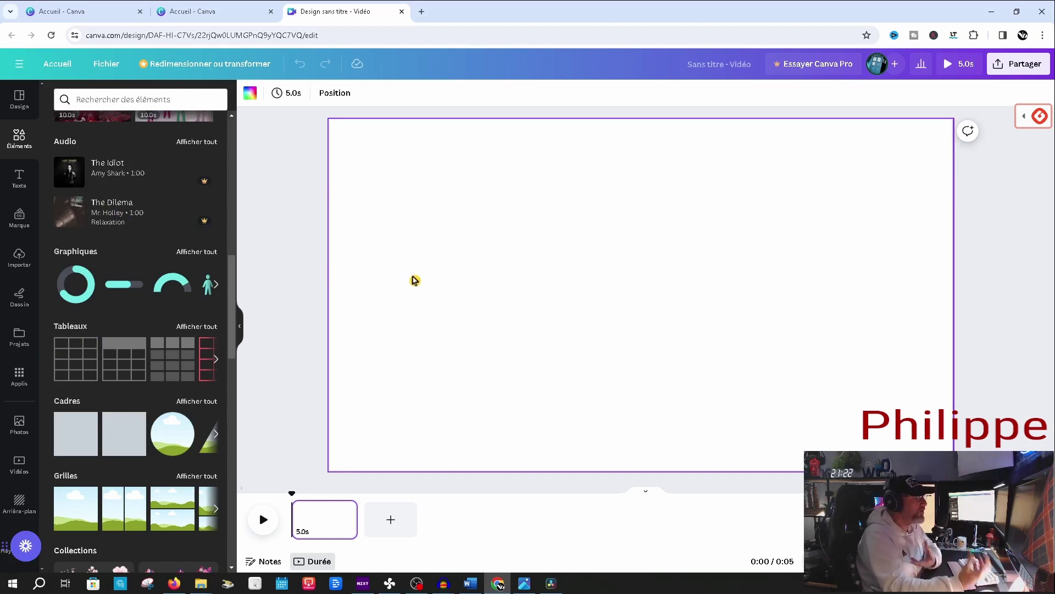
- Try out the PIZZA PARTY font combination on the blank page, and delete it again
{"action": "left_click", "coordinate": [20, 178]}
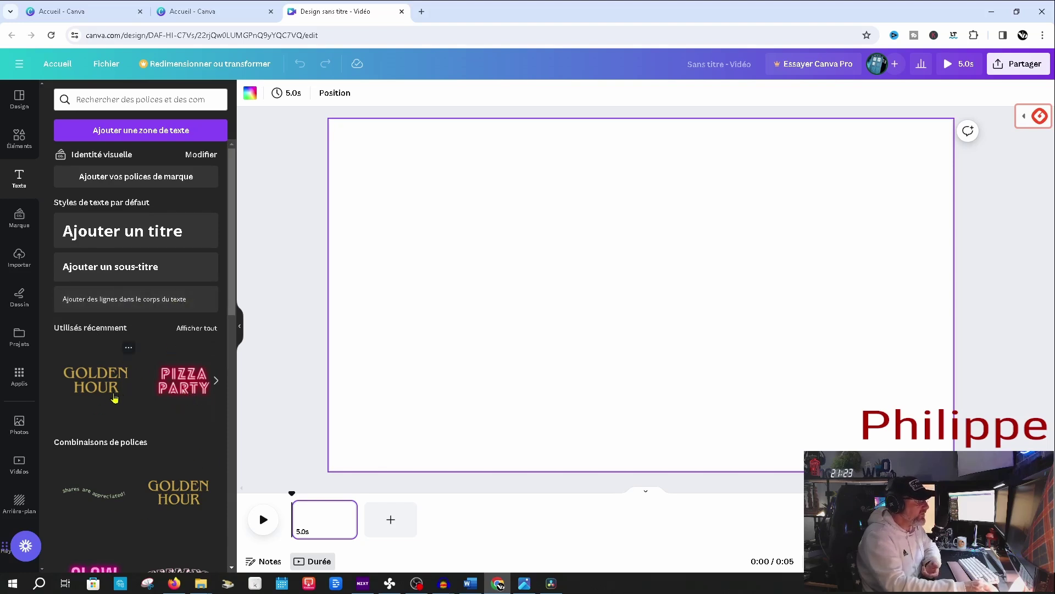
{"action": "scroll", "coordinate": [115, 398], "scroll_direction": "down", "scroll_amount": 1}
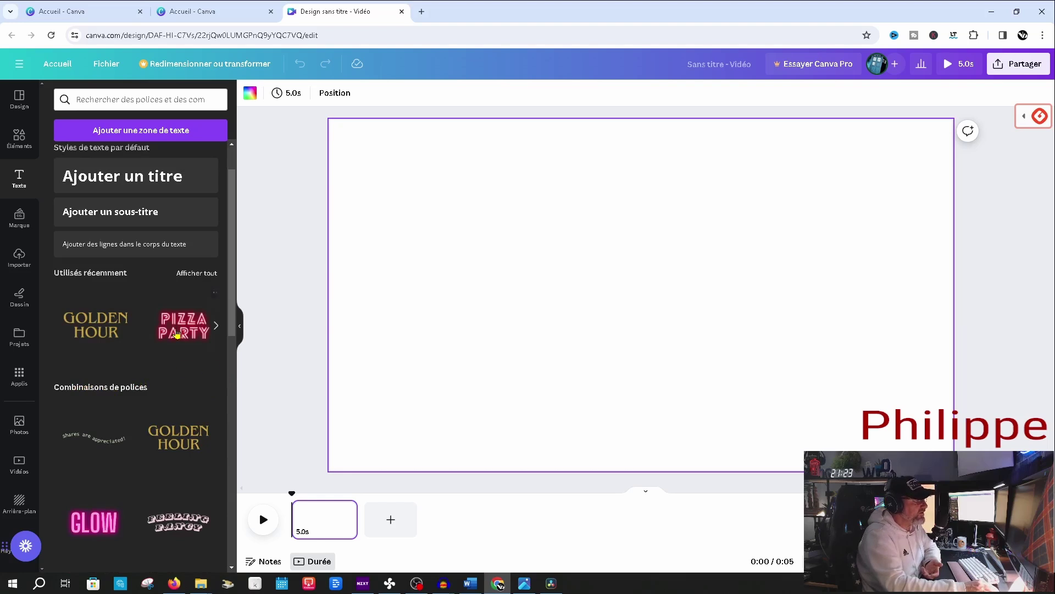
{"action": "left_click_drag", "start_coordinate": [185, 325], "coordinate": [460, 321]}
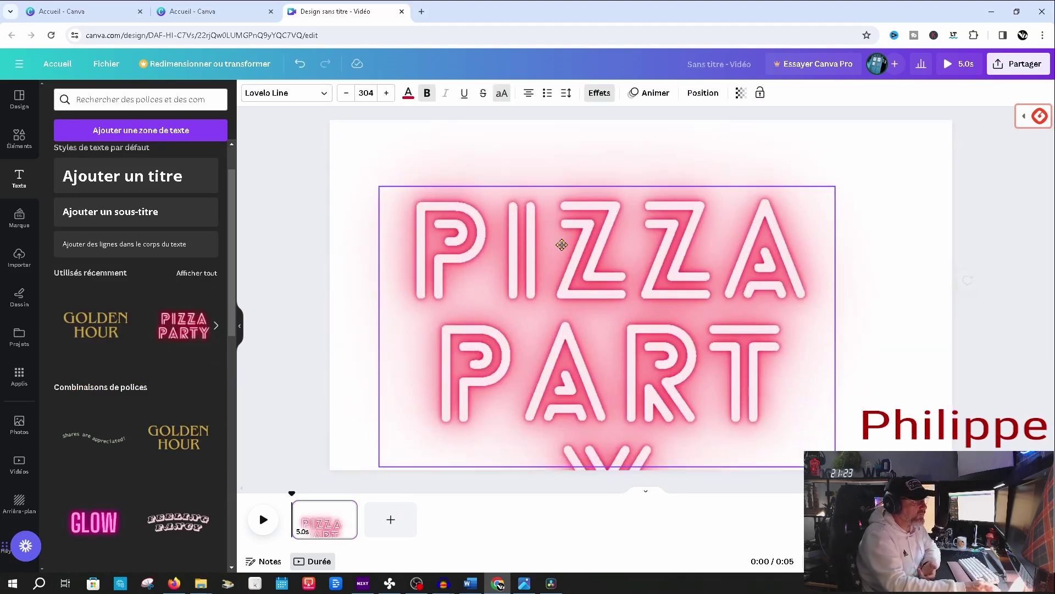
{"action": "left_click", "coordinate": [554, 273]}
{"action": "key", "text": "Delete"}
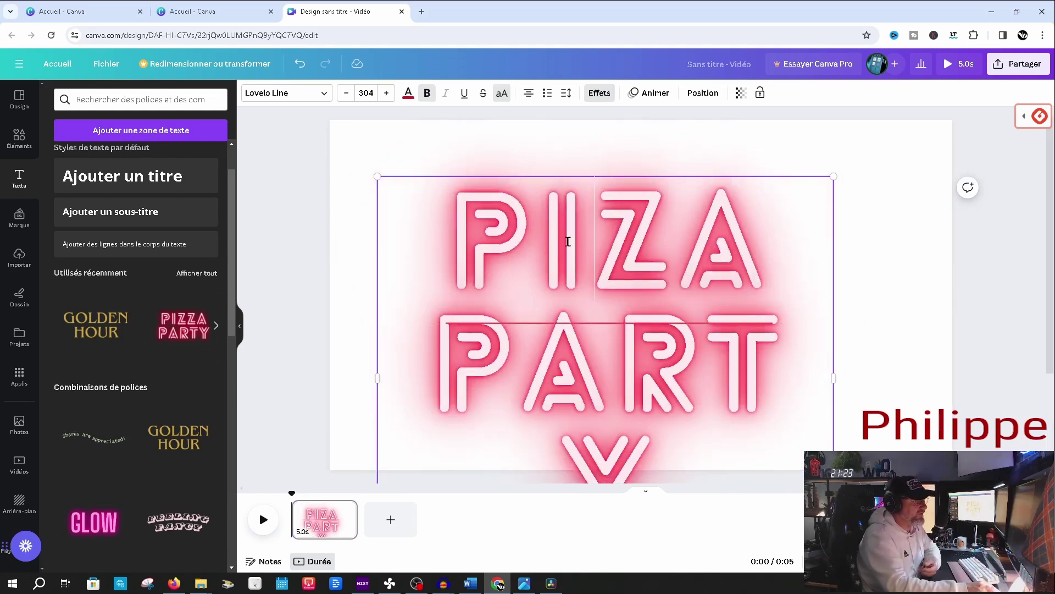
{"action": "key", "text": "Escape"}
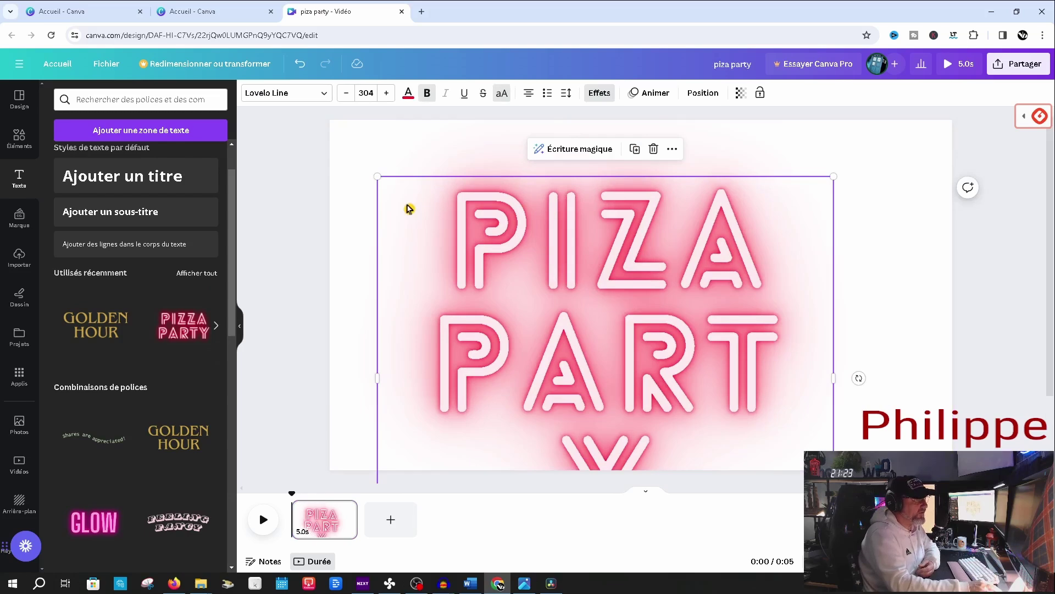
{"action": "key", "text": "Delete"}
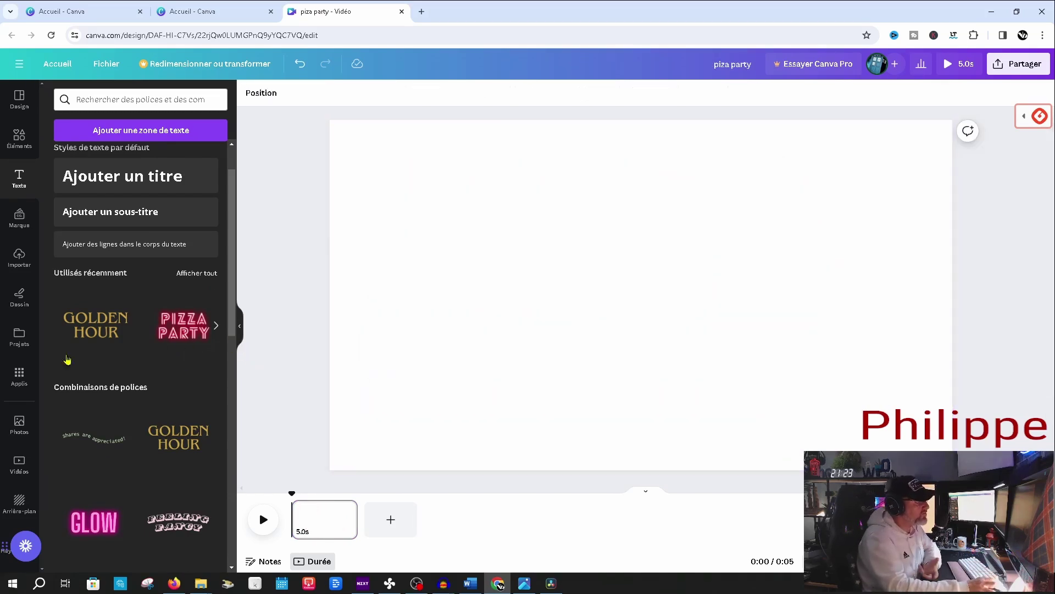
- Look through the font combinations, with a brief check of the uploads and the video templates
{"action": "scroll", "coordinate": [118, 445], "scroll_direction": "down", "scroll_amount": 12}
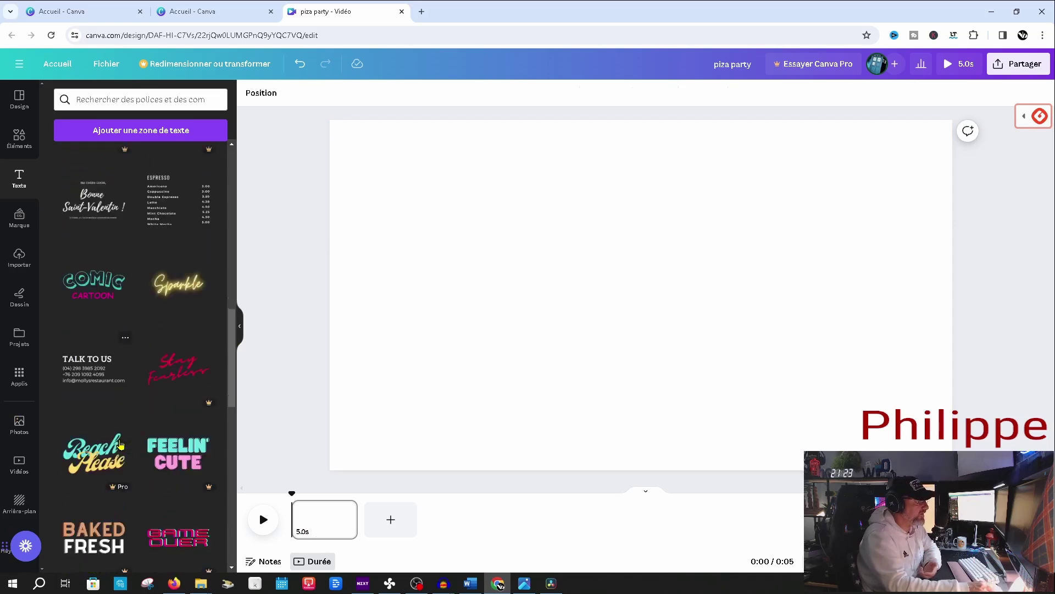
{"action": "scroll", "coordinate": [121, 444], "scroll_direction": "down", "scroll_amount": 4}
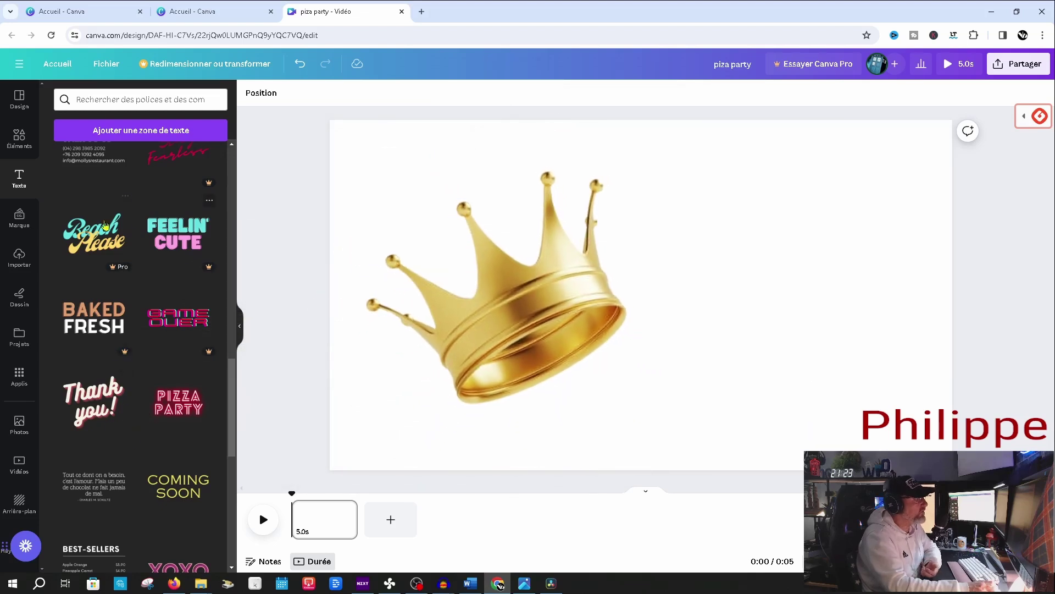
{"action": "left_click", "coordinate": [19, 257]}
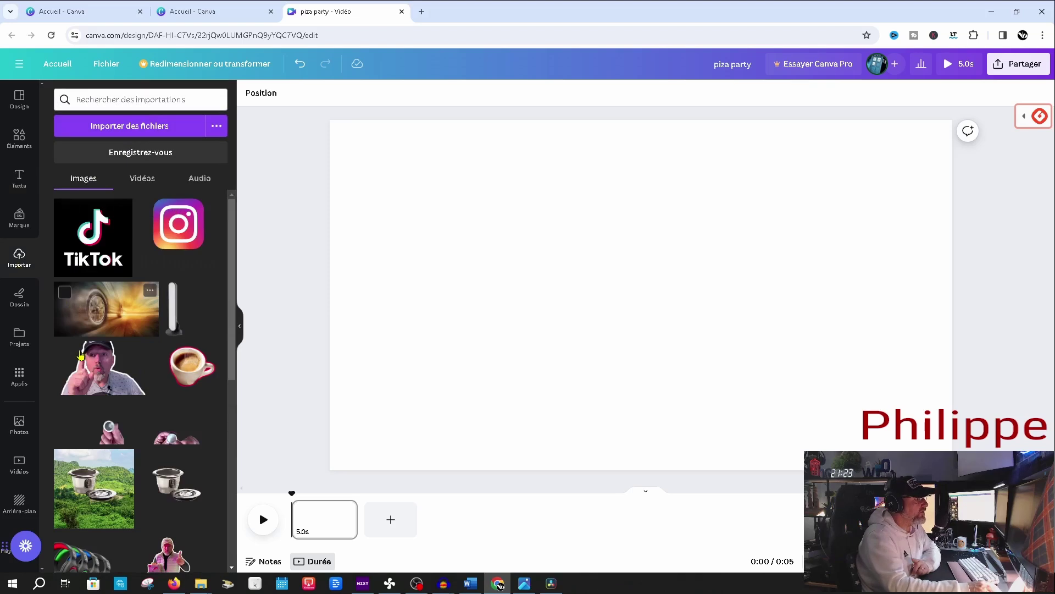
{"action": "left_click", "coordinate": [30, 138]}
{"action": "left_click", "coordinate": [19, 99]}
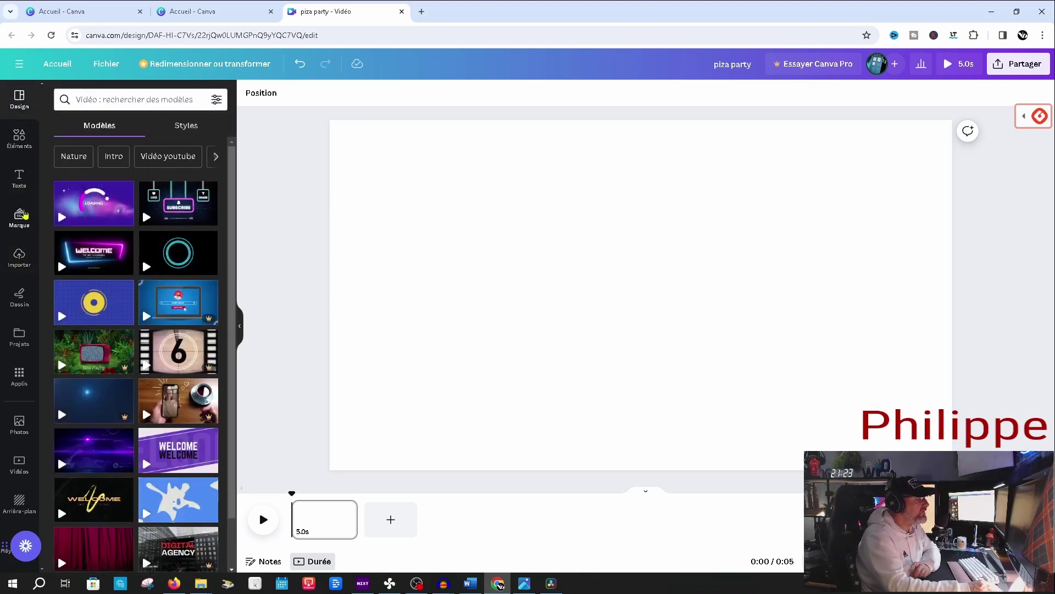
{"action": "left_click", "coordinate": [23, 188]}
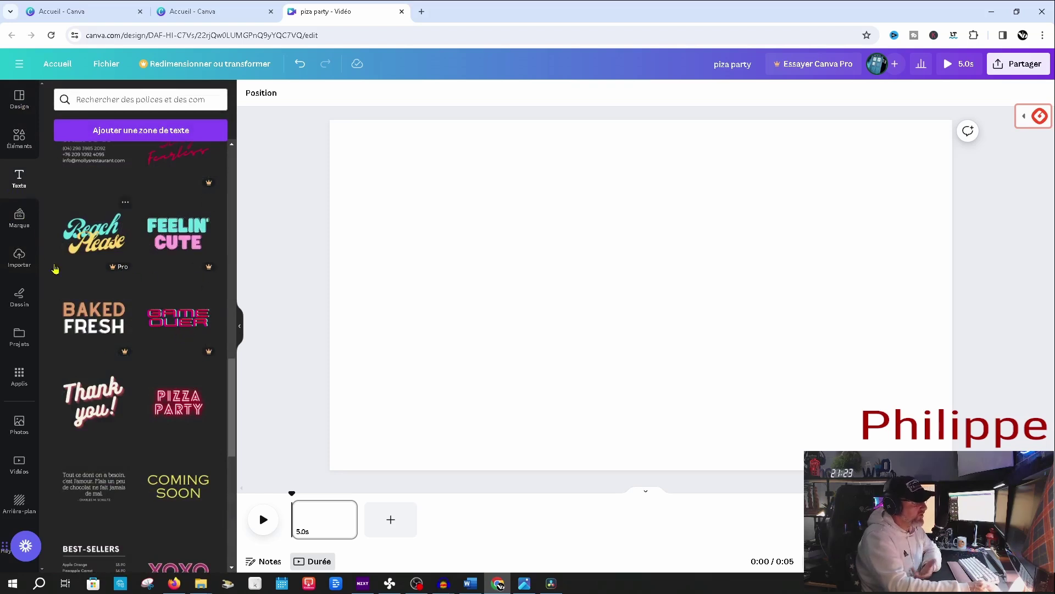
- Examine the uploaded images, the existing projects, and the stock photo and video libraries
{"action": "left_click", "coordinate": [19, 258]}
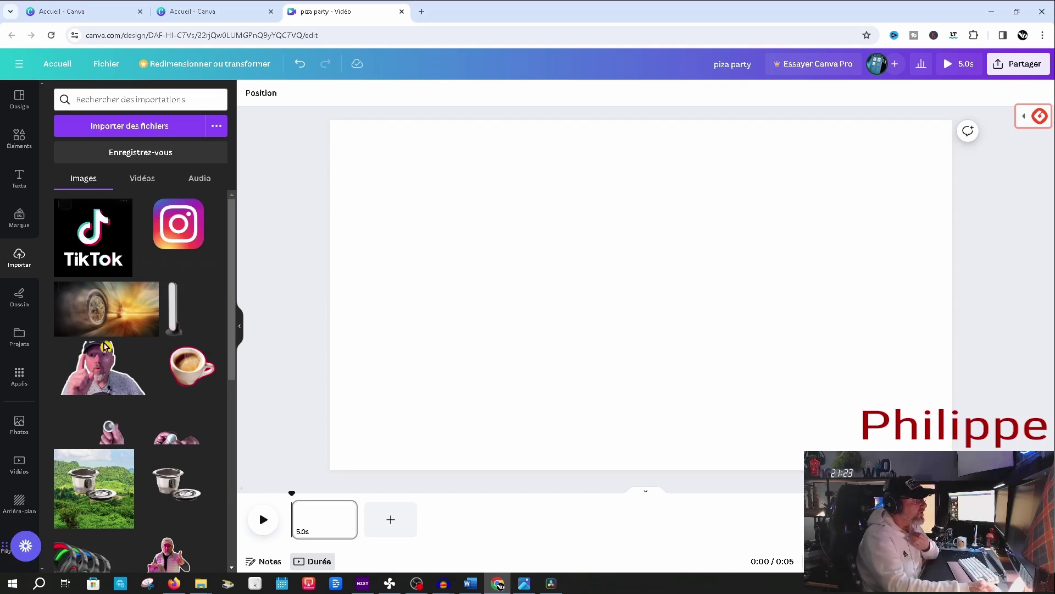
{"action": "scroll", "coordinate": [182, 436], "scroll_direction": "down", "scroll_amount": 3}
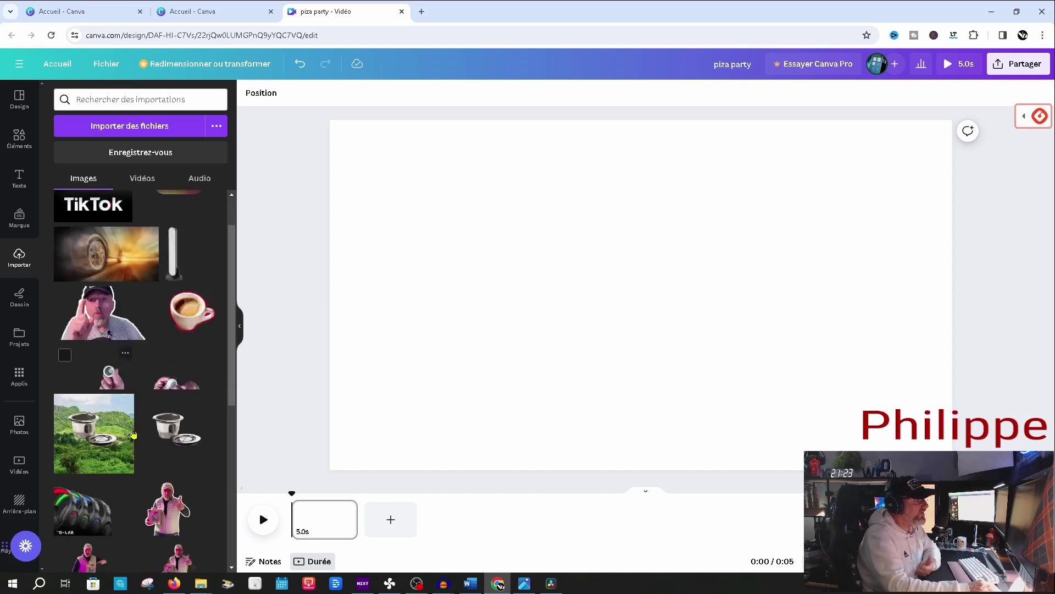
{"action": "scroll", "coordinate": [143, 458], "scroll_direction": "up", "scroll_amount": 2}
{"action": "scroll", "coordinate": [142, 459], "scroll_direction": "up", "scroll_amount": 1}
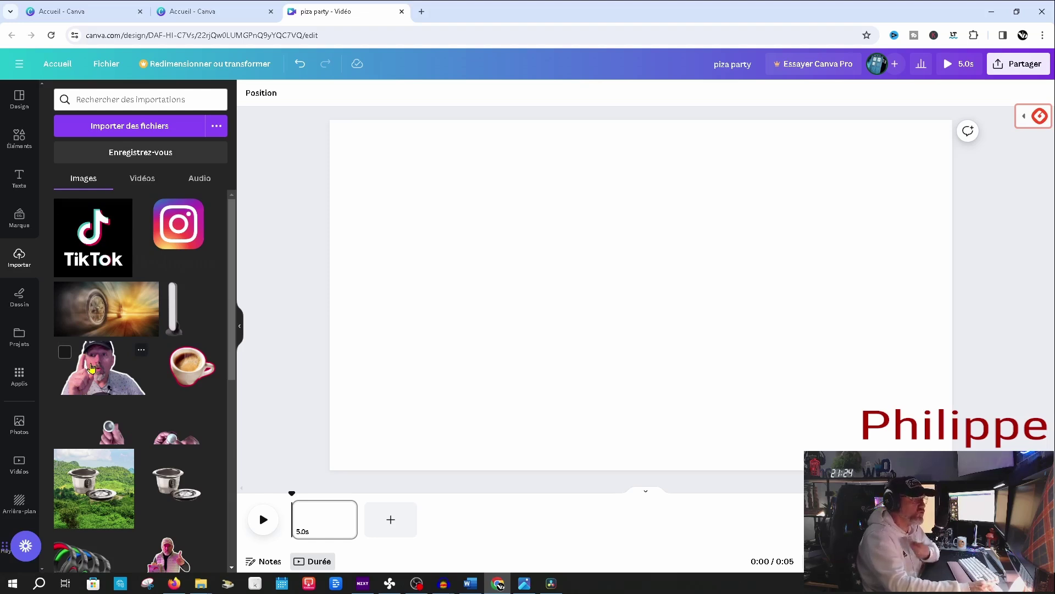
{"action": "left_click", "coordinate": [23, 354]}
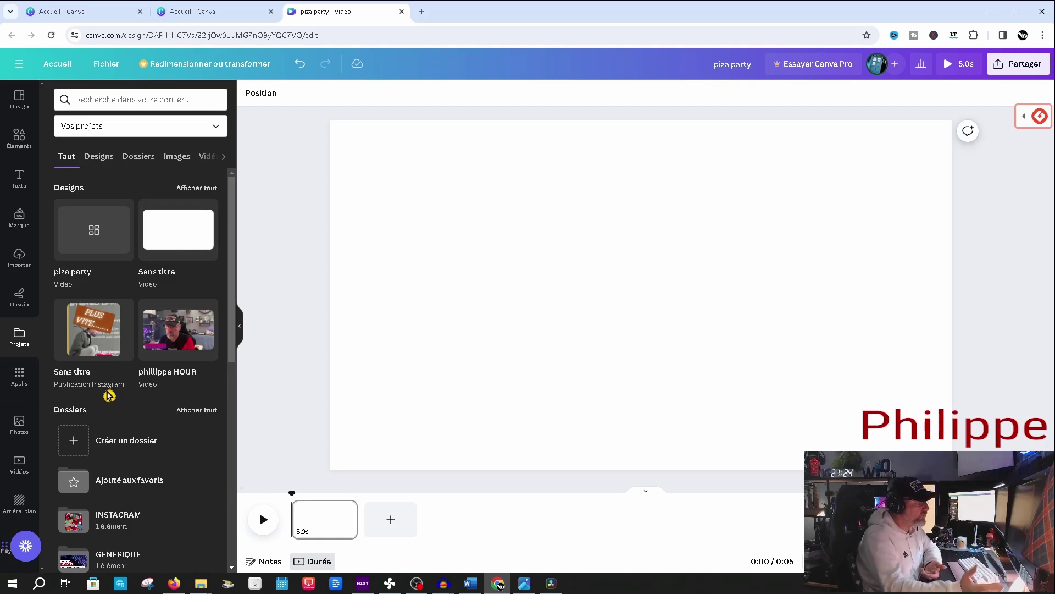
{"action": "left_click", "coordinate": [20, 427]}
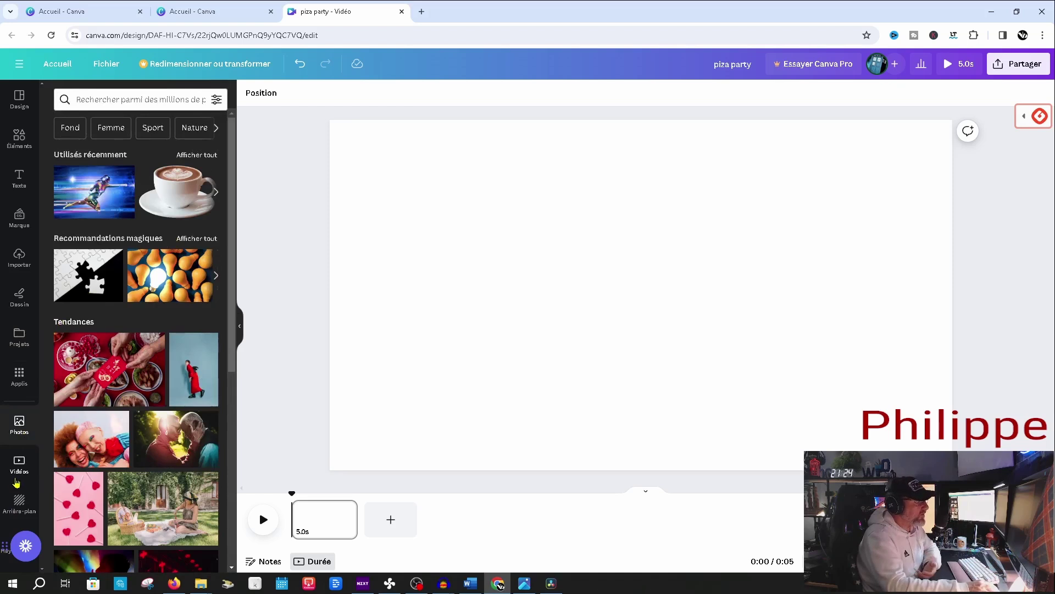
{"action": "left_click", "coordinate": [19, 465]}
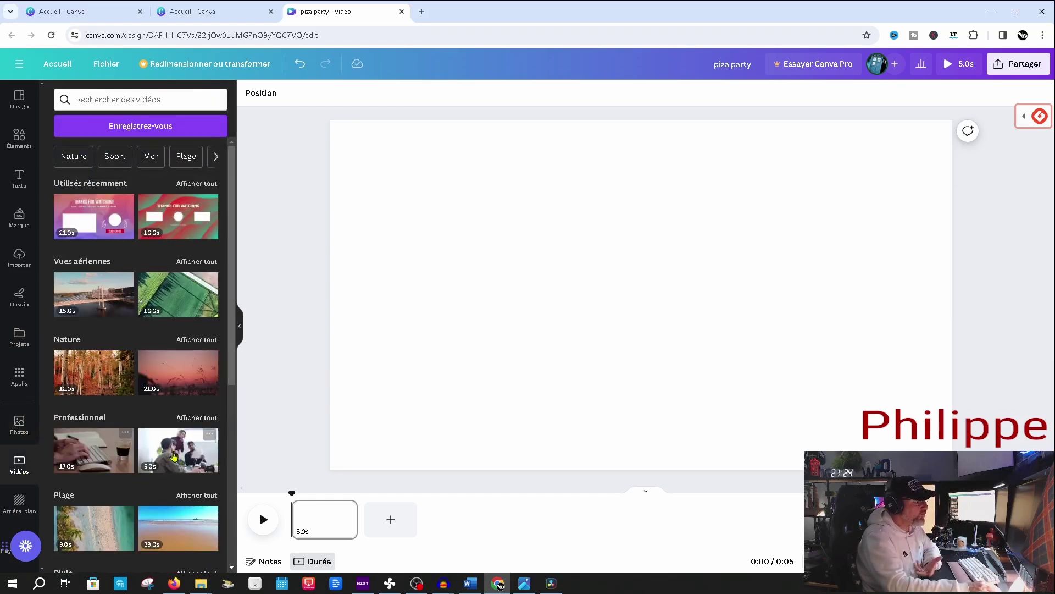
{"action": "left_click", "coordinate": [19, 100]}
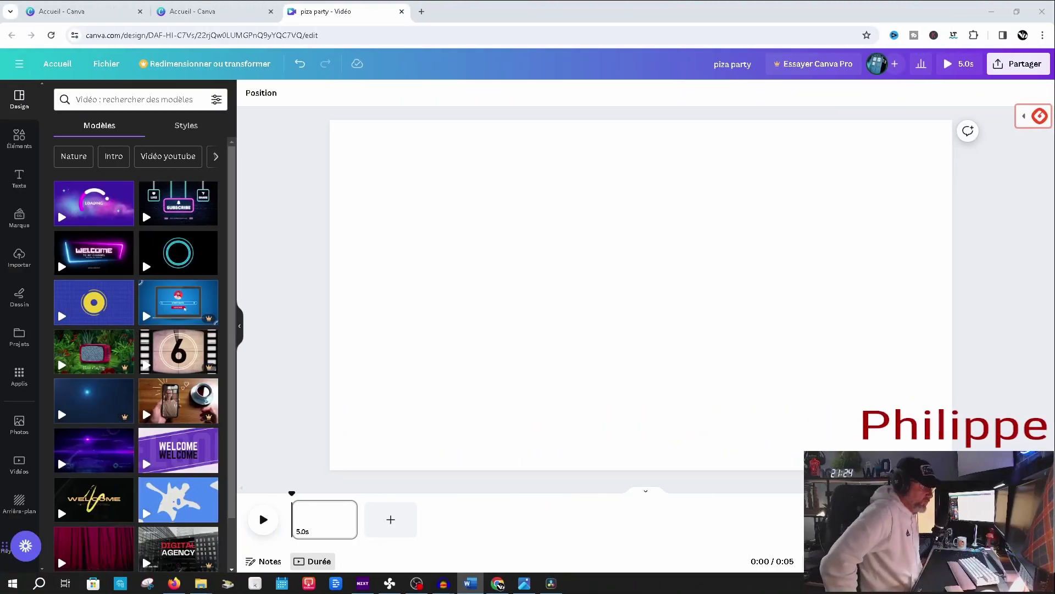
- View the uploaded videos and the local files available for import, without importing any
{"action": "left_click", "coordinate": [47, 266]}
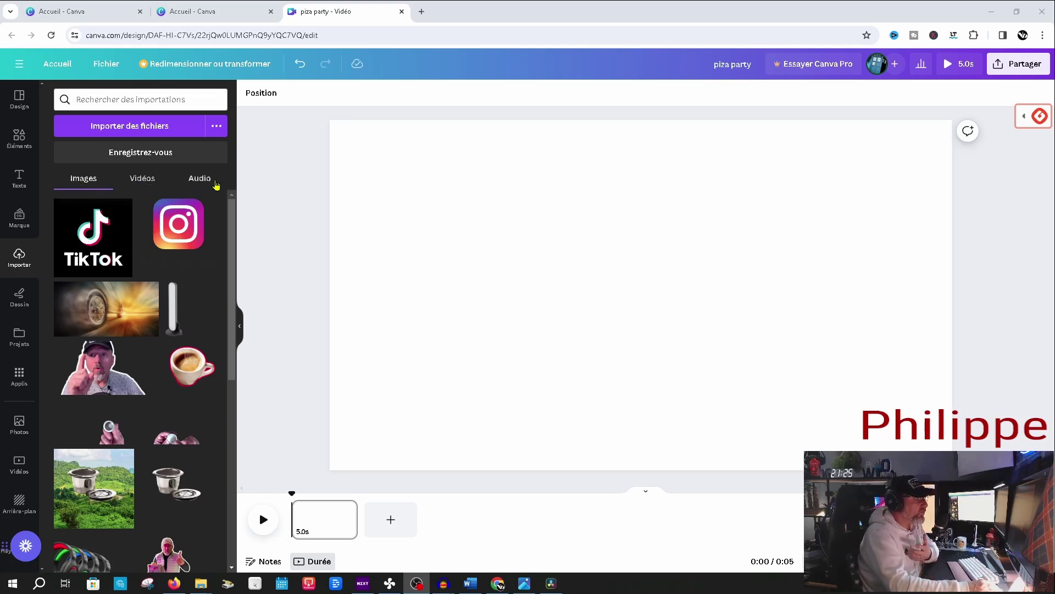
{"action": "left_click", "coordinate": [145, 184]}
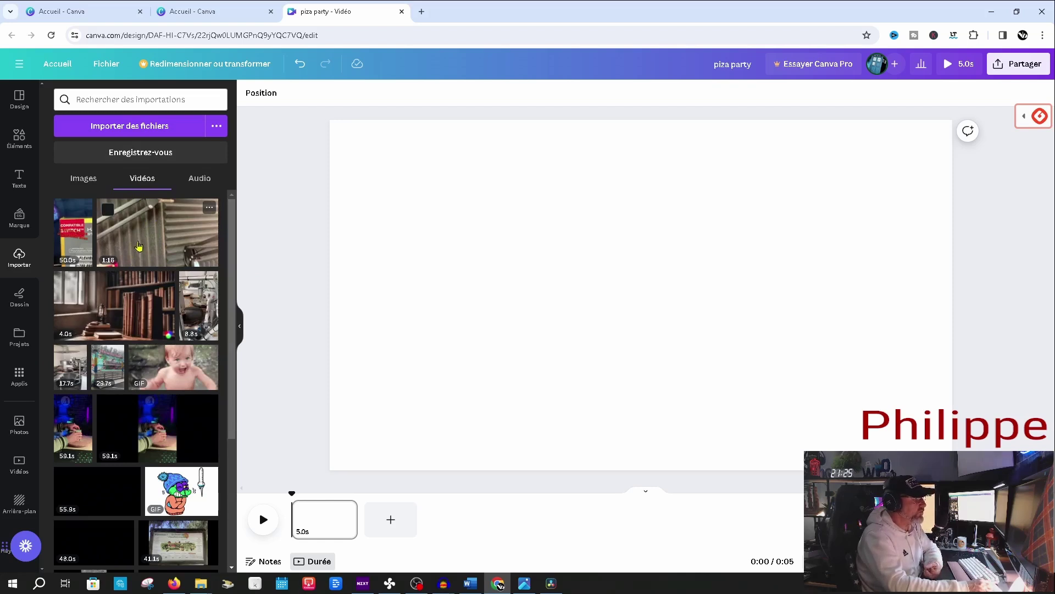
{"action": "left_click", "coordinate": [137, 133]}
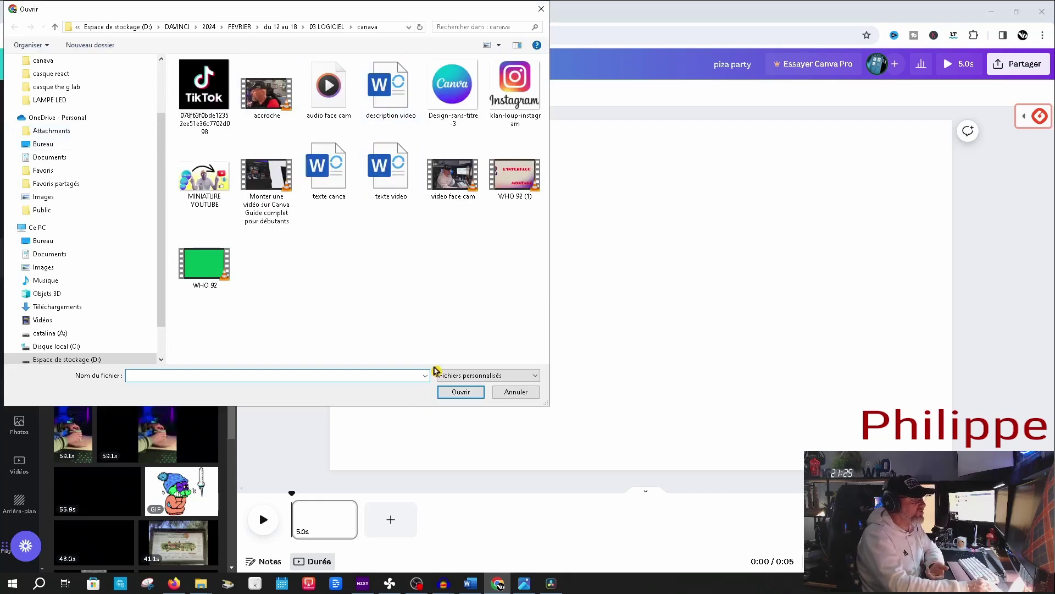
{"action": "left_click", "coordinate": [542, 8]}
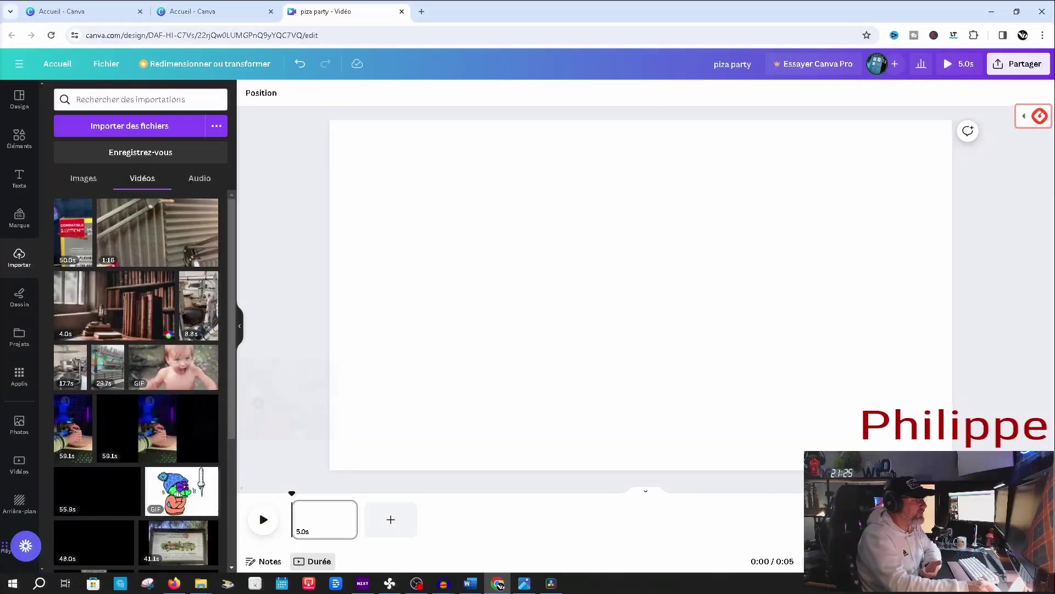
- Place the 1:16 video clip on the timeline's empty first page and briefly play its opening
{"action": "left_click_drag", "start_coordinate": [259, 403], "coordinate": [322, 529]}
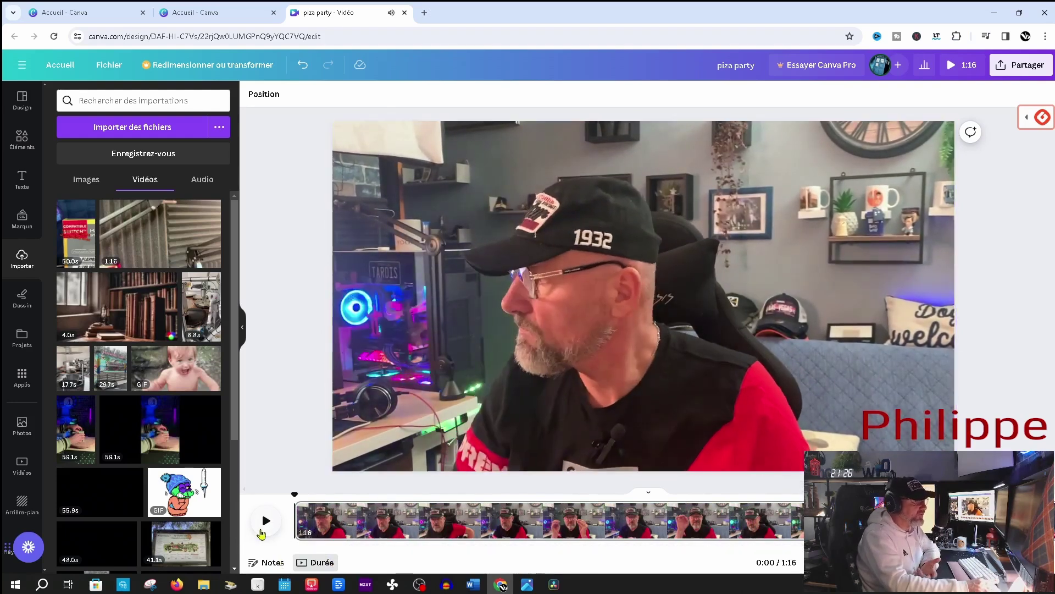
{"action": "left_click", "coordinate": [264, 522]}
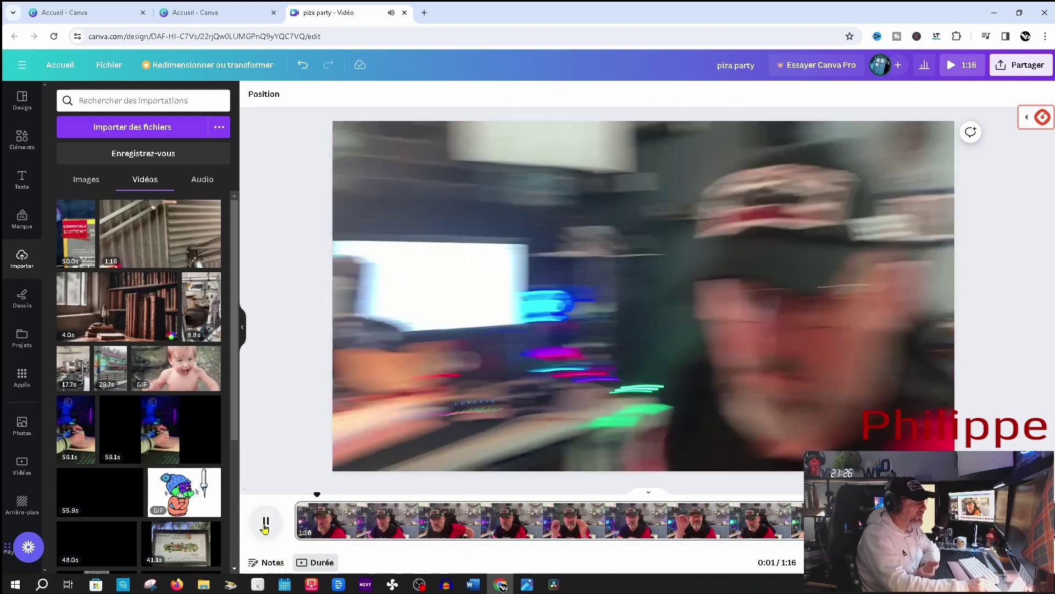
{"action": "left_click", "coordinate": [266, 524]}
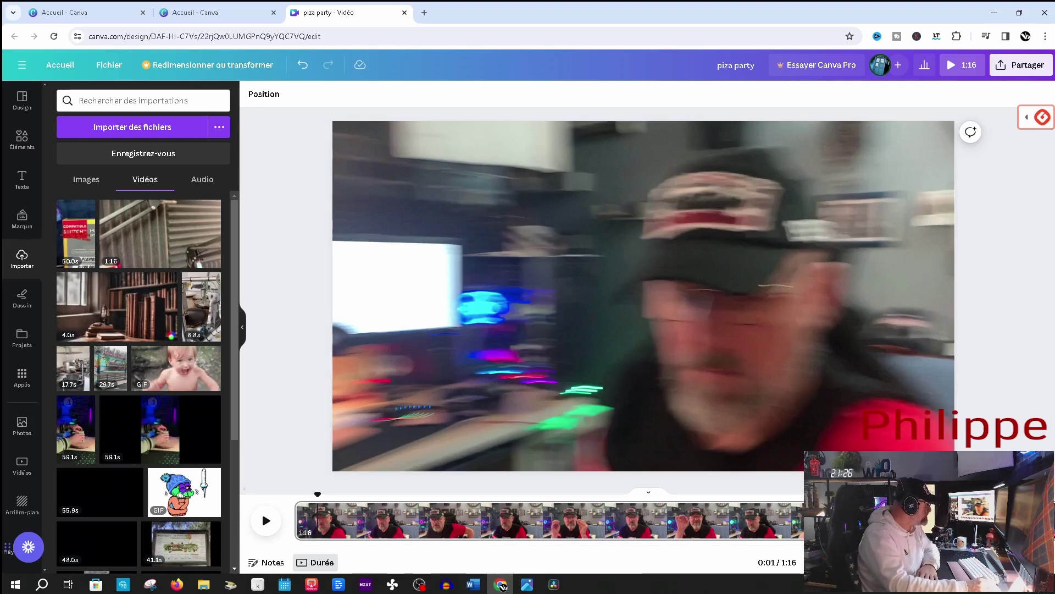
- Scrub the playhead through the clip to about 0:08 and back to the beginning
{"action": "left_click", "coordinate": [501, 585]}
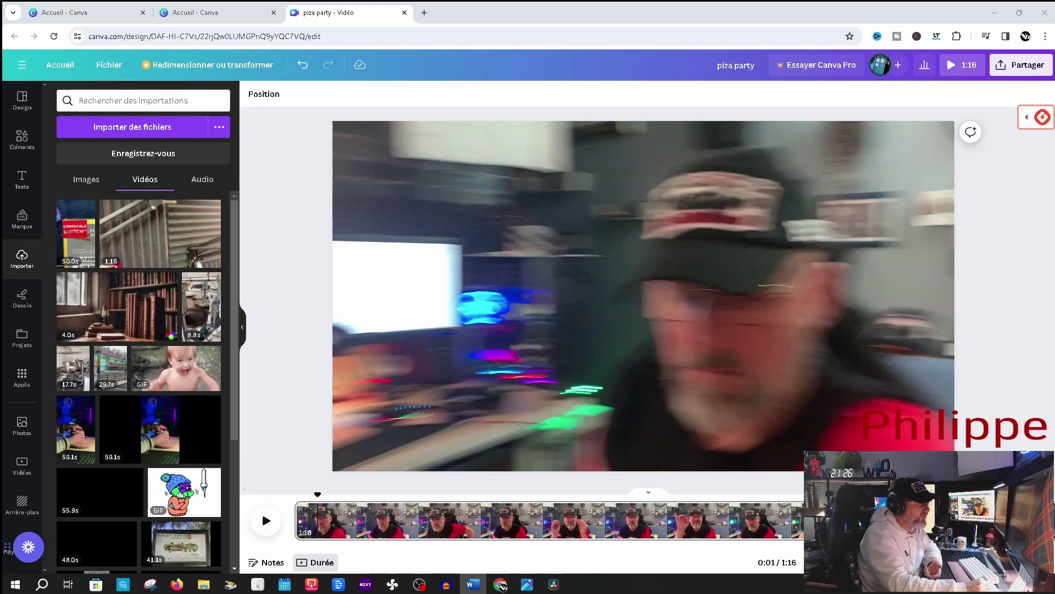
{"action": "left_click_drag", "start_coordinate": [318, 494], "coordinate": [409, 493]}
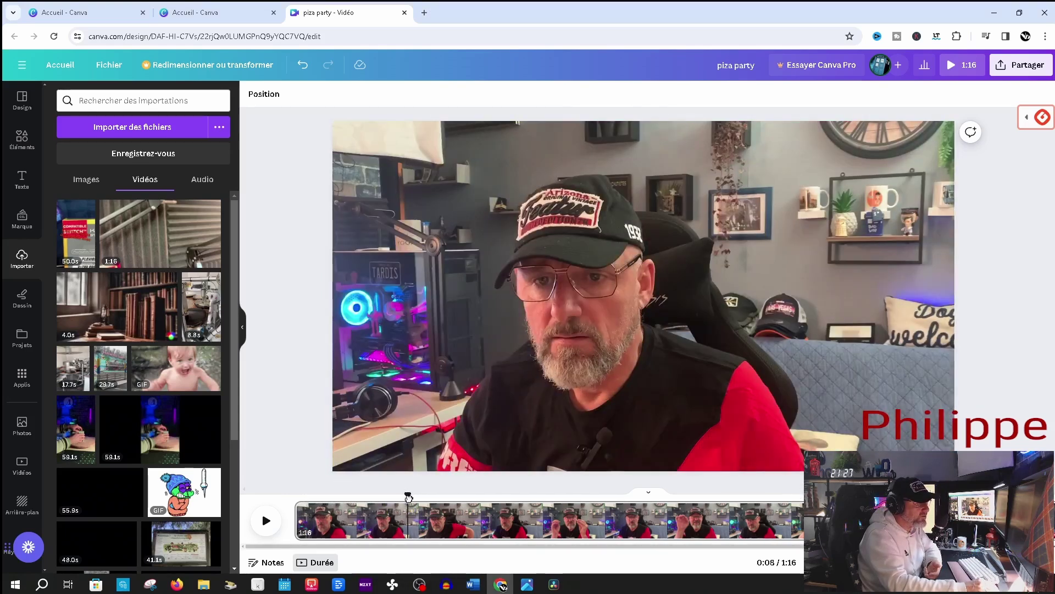
{"action": "mouse_move", "coordinate": [408, 498]}
{"action": "left_click_drag", "start_coordinate": [409, 498], "coordinate": [295, 505]}
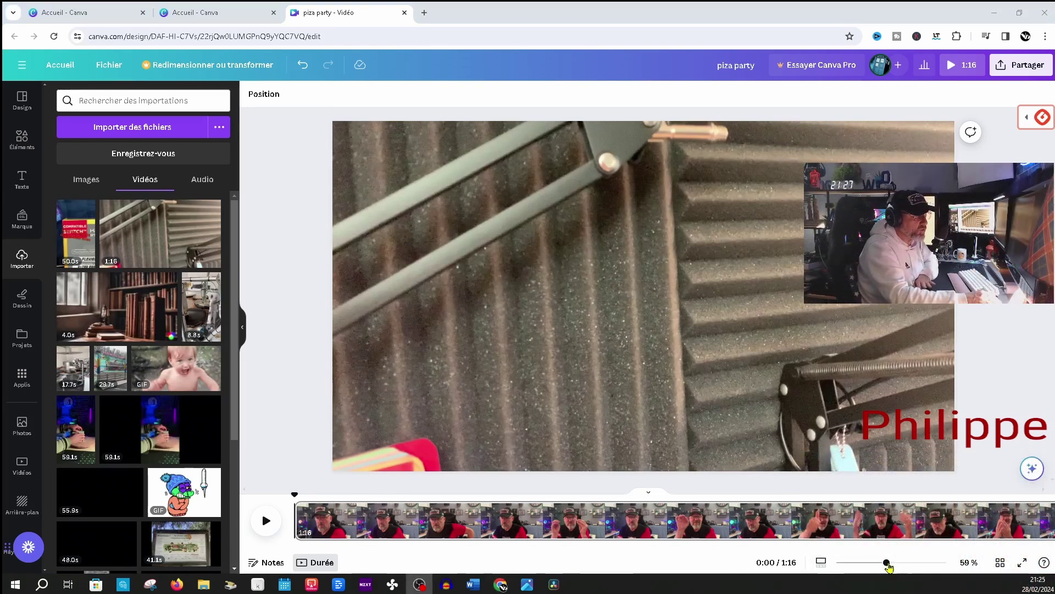
- Enlarge the canvas view to 80 % and briefly check the page grid view
{"action": "mouse_move", "coordinate": [887, 564]}
{"action": "left_mouse_down"}
{"action": "mouse_move", "coordinate": [868, 564]}
{"action": "mouse_move", "coordinate": [921, 563]}
{"action": "mouse_move", "coordinate": [879, 563]}
{"action": "mouse_move", "coordinate": [890, 563]}
{"action": "left_mouse_up"}
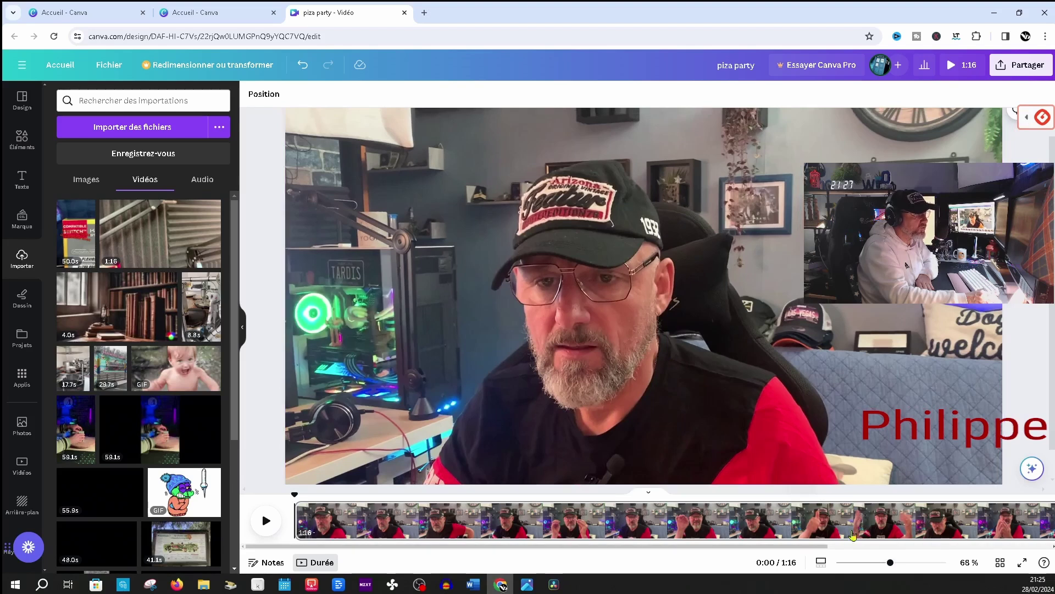
{"action": "left_click_drag", "start_coordinate": [888, 563], "coordinate": [894, 563]}
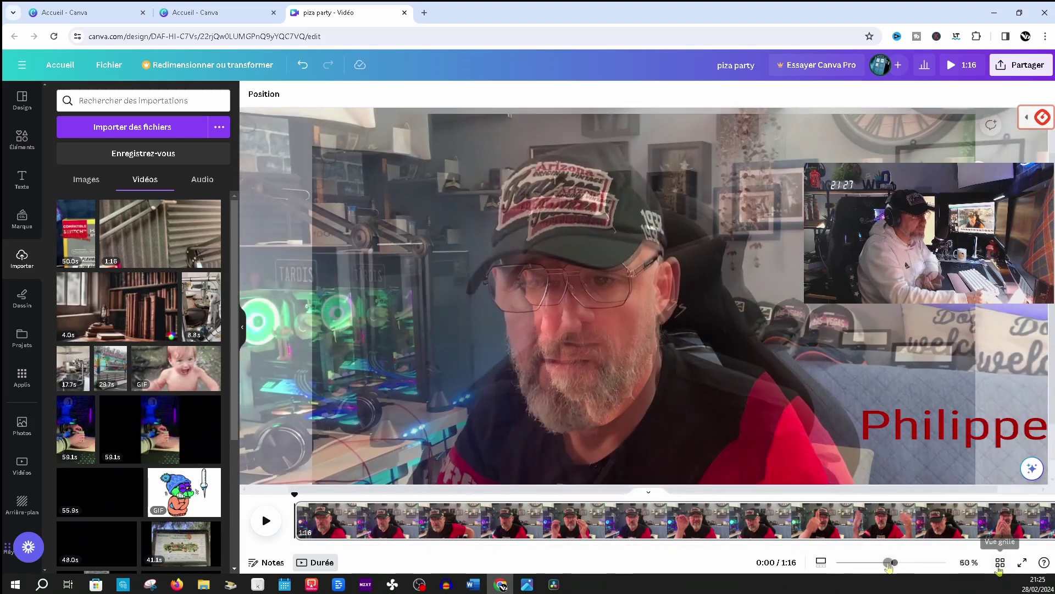
{"action": "left_click", "coordinate": [1000, 566]}
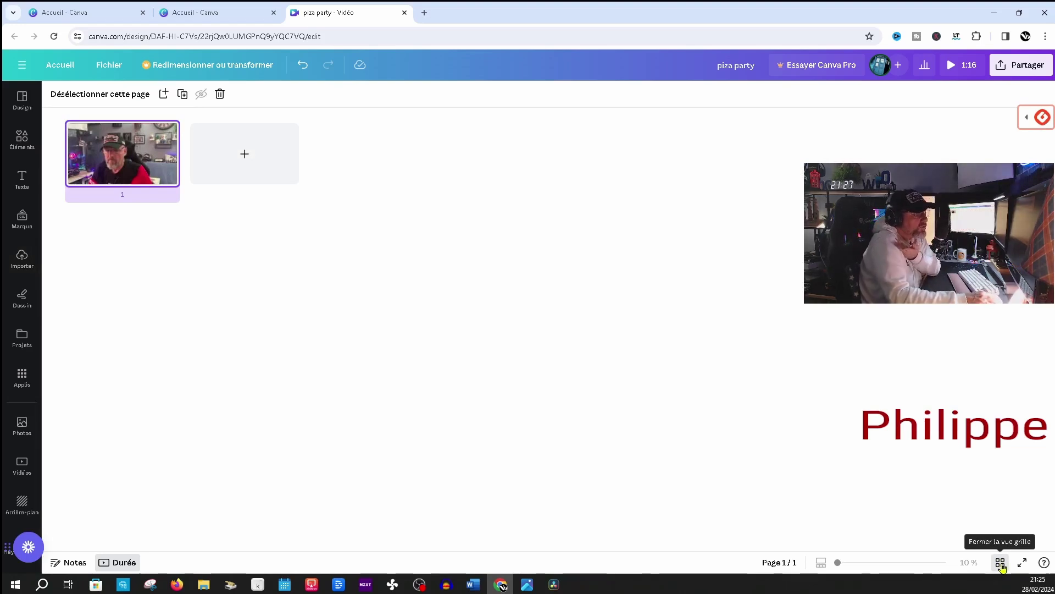
{"action": "left_click", "coordinate": [1001, 562]}
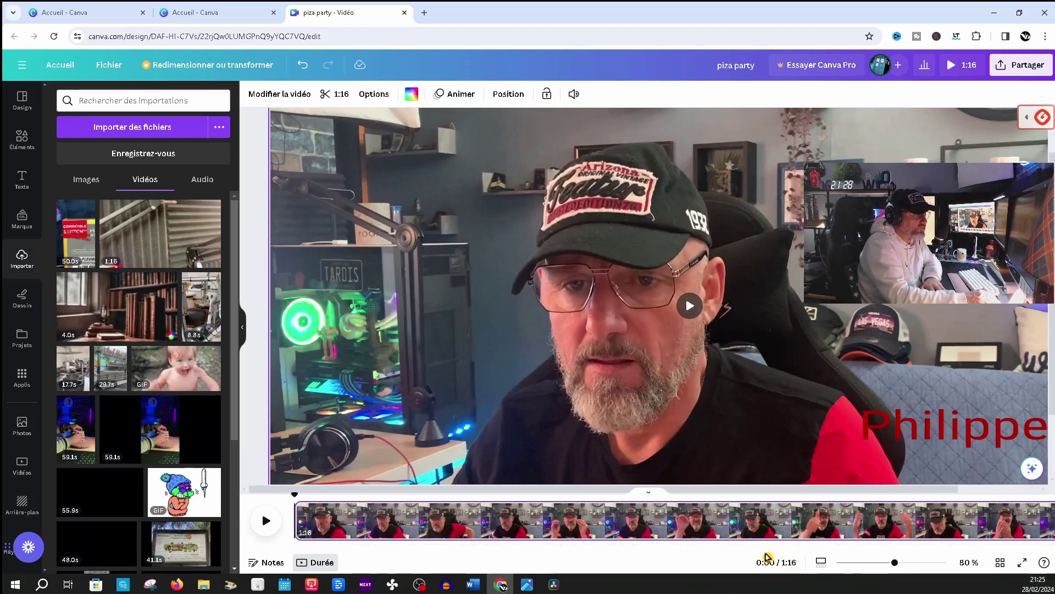
- Try the timeline thumbnail zoom at 66 % and 86 %, and return the zoom control to the page
{"action": "left_click", "coordinate": [821, 563]}
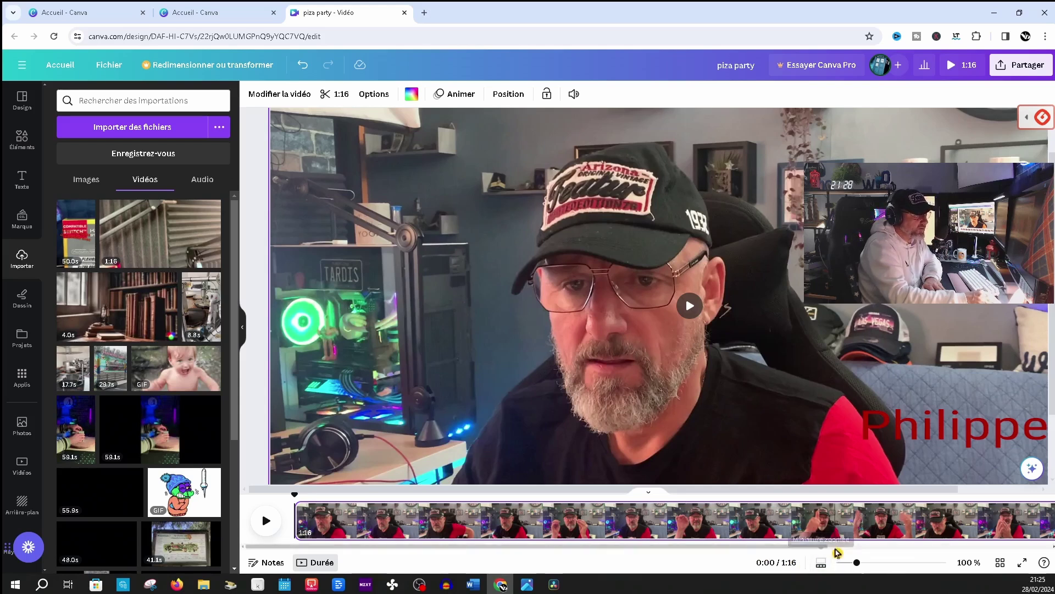
{"action": "left_click", "coordinate": [822, 564]}
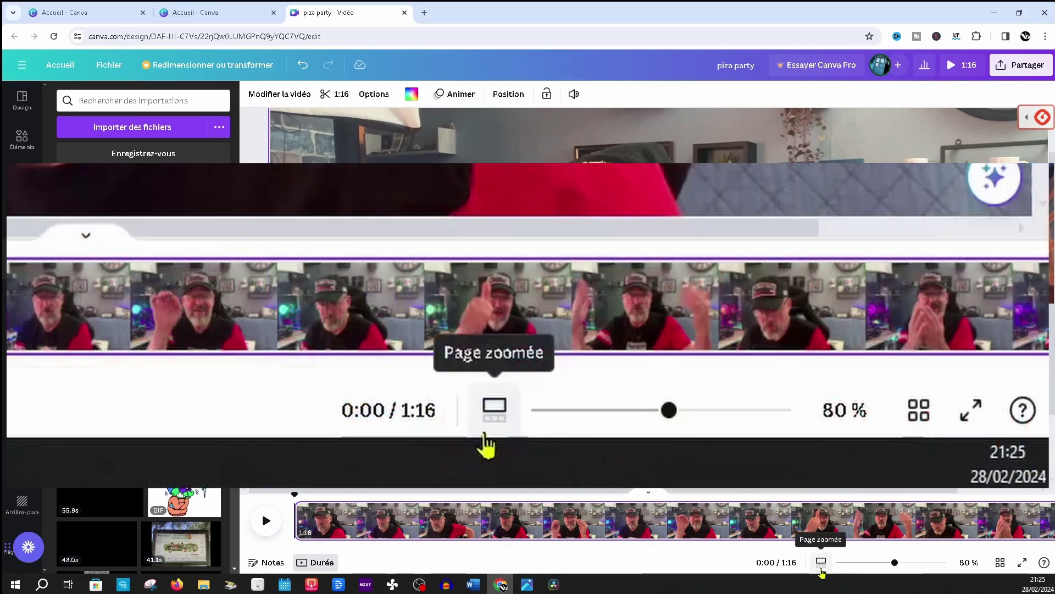
{"action": "left_click", "coordinate": [821, 565]}
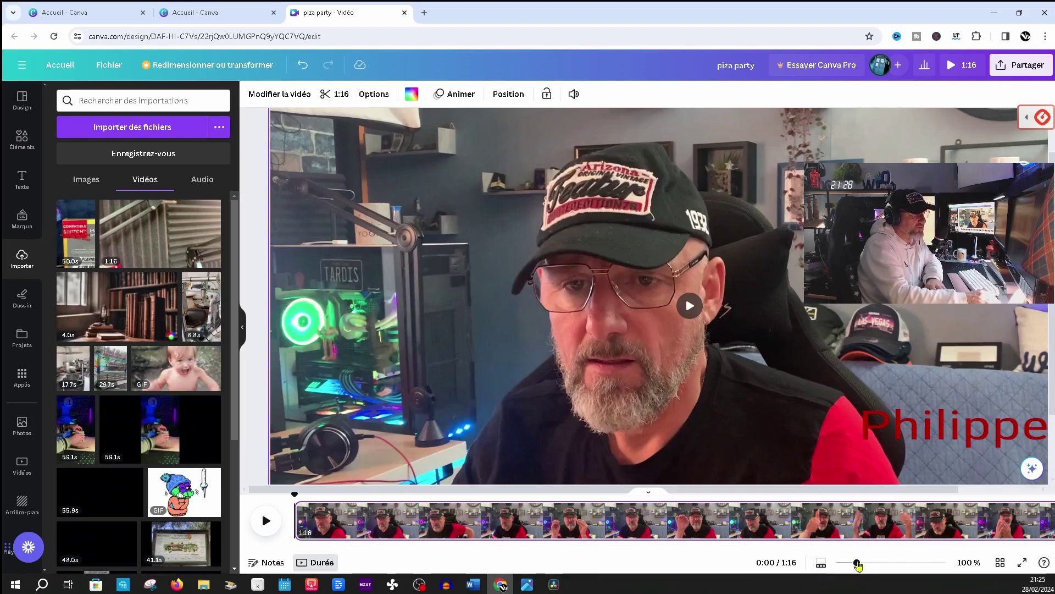
{"action": "mouse_move", "coordinate": [856, 566]}
{"action": "left_mouse_down"}
{"action": "mouse_move", "coordinate": [844, 571]}
{"action": "mouse_move", "coordinate": [891, 569]}
{"action": "mouse_move", "coordinate": [848, 571]}
{"action": "left_mouse_up"}
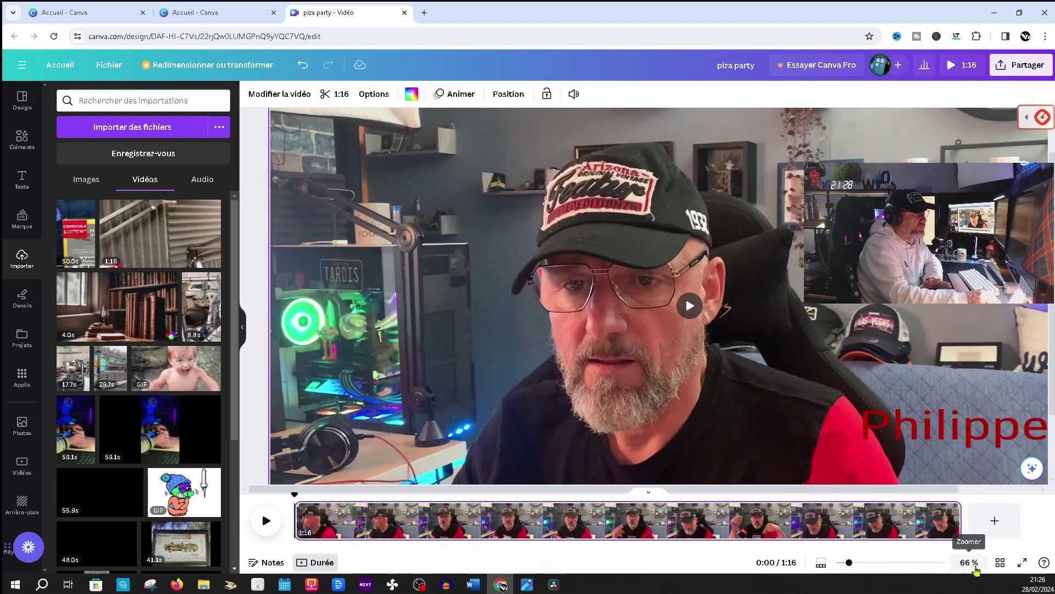
{"action": "left_click_drag", "start_coordinate": [851, 567], "coordinate": [855, 568]}
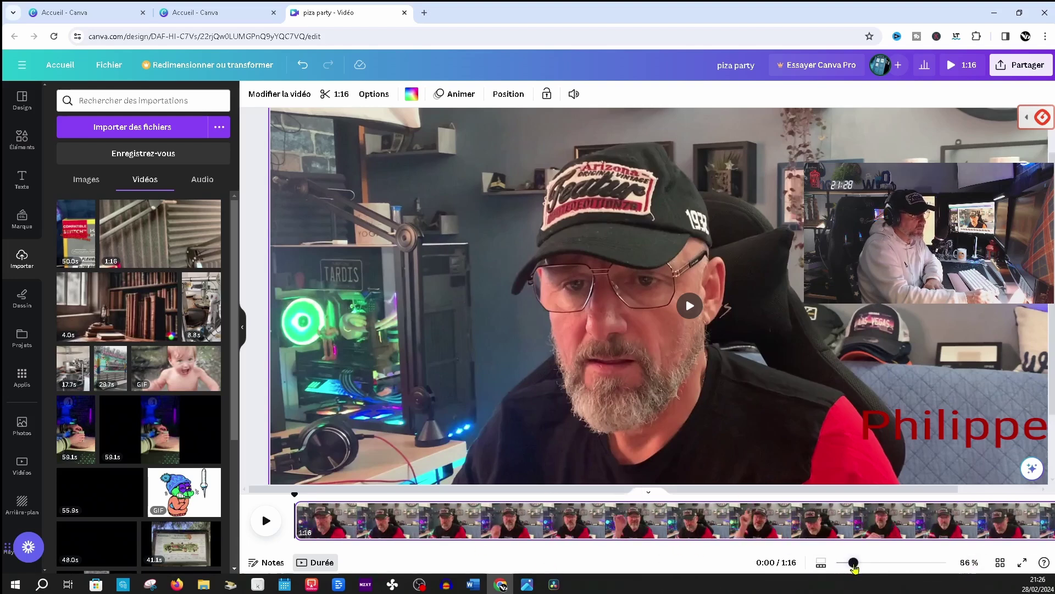
{"action": "left_click", "coordinate": [822, 562]}
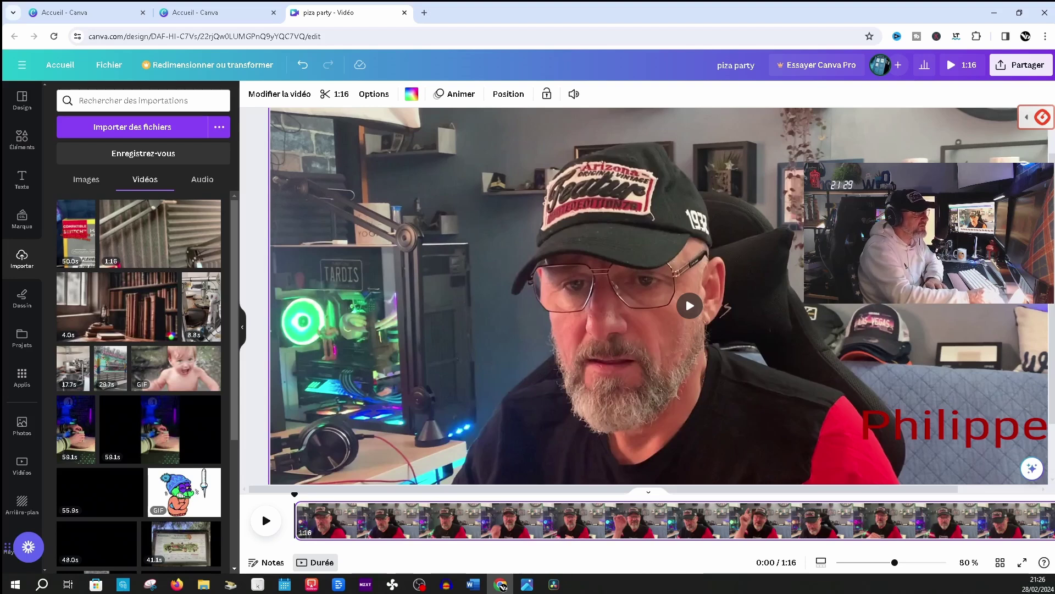
- Set the volume of the page's videos to 98, then mute them
{"action": "left_click", "coordinate": [573, 93]}
{"action": "left_click_drag", "start_coordinate": [495, 146], "coordinate": [539, 165]}
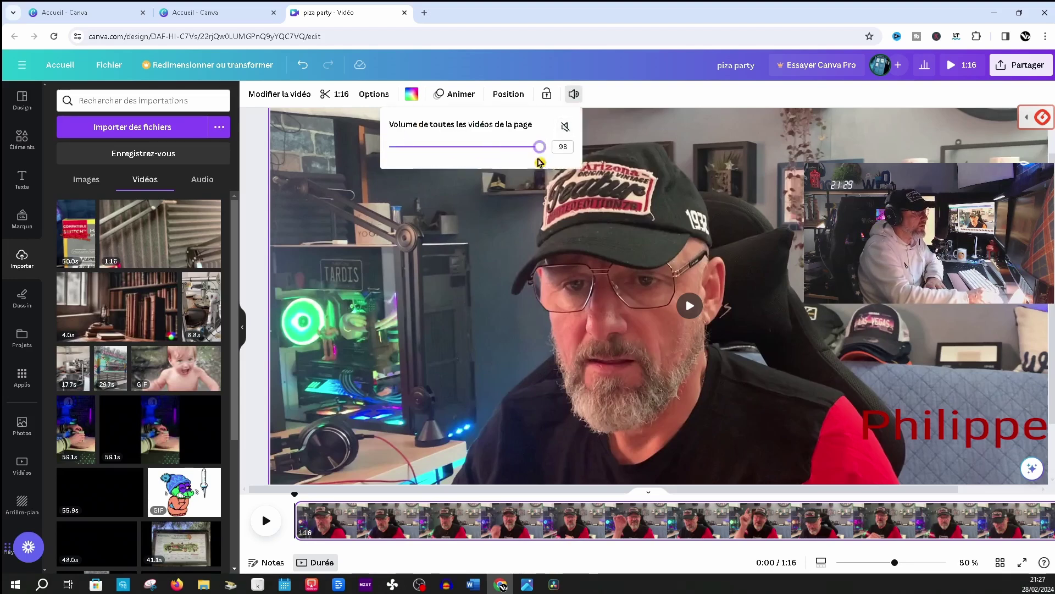
{"action": "left_click", "coordinate": [565, 128]}
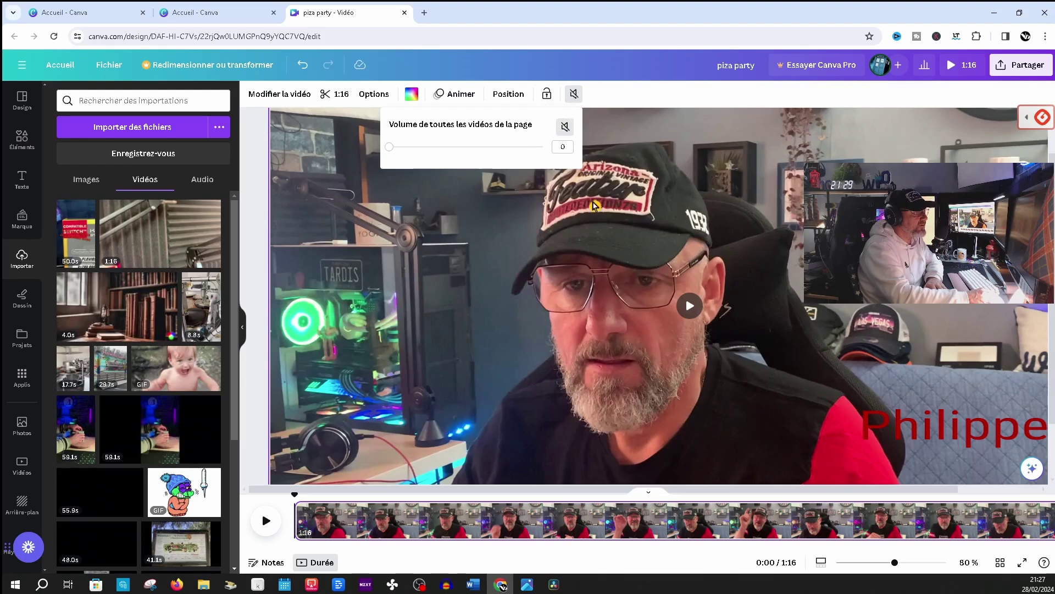
{"action": "left_click", "coordinate": [656, 184]}
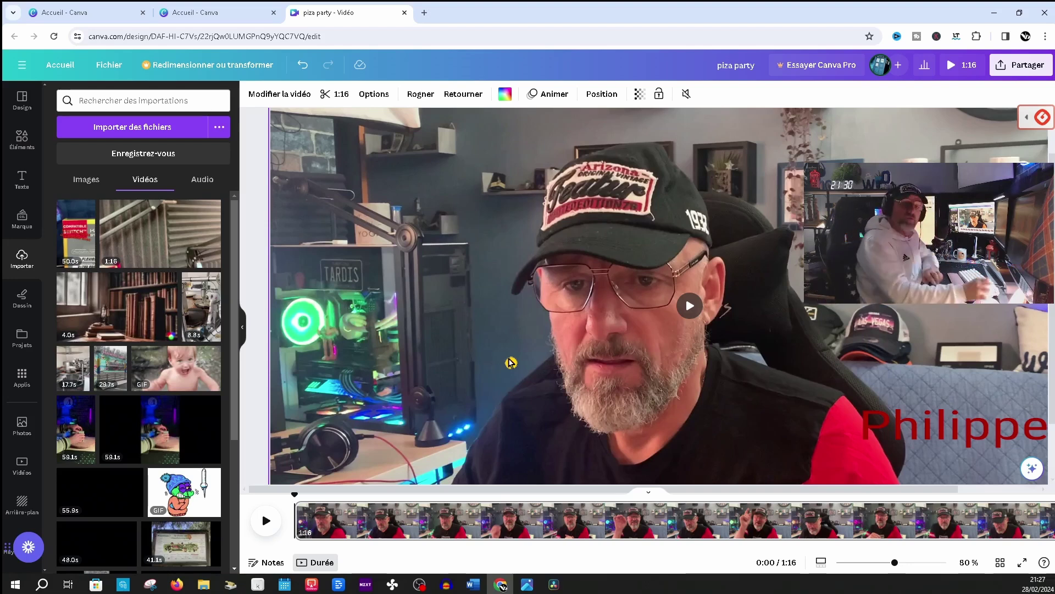
- Preview the clip's opening up to 0:09 and trim its start to that point, for a 1:07 duration
{"action": "left_click", "coordinate": [267, 522]}
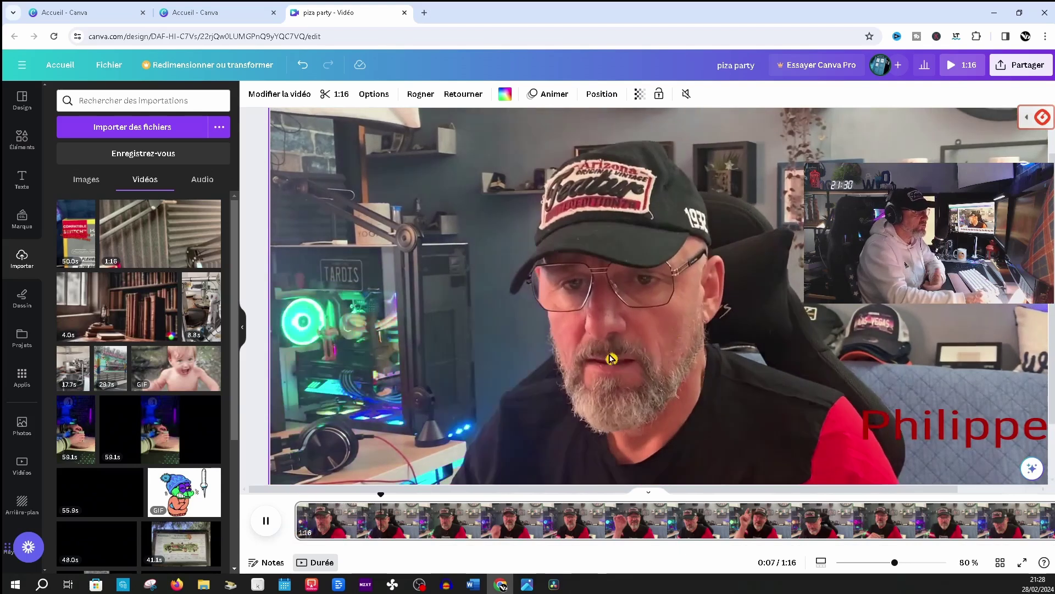
{"action": "left_click", "coordinate": [267, 528]}
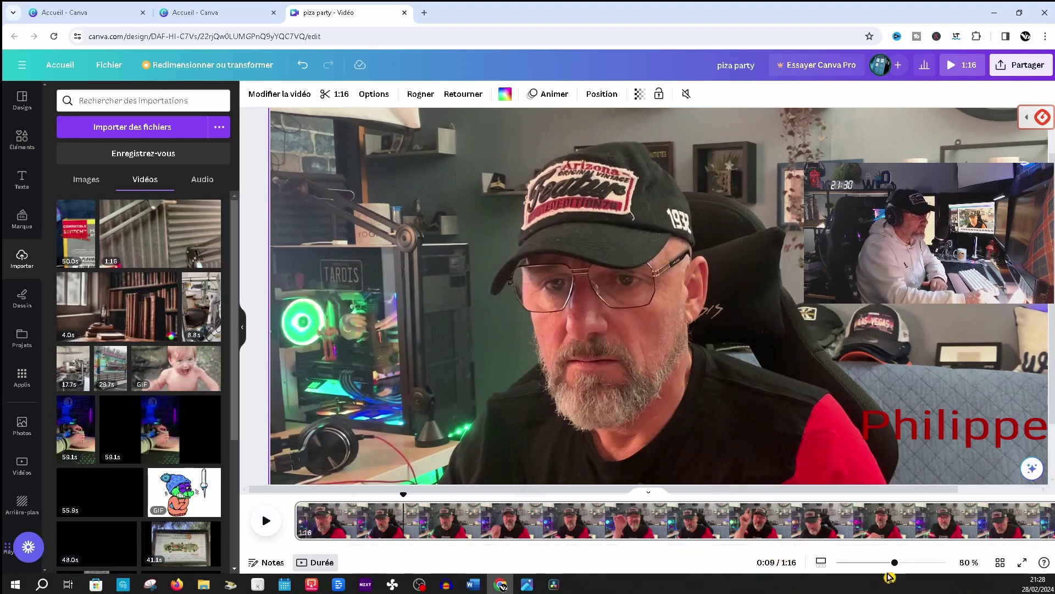
{"action": "left_click_drag", "start_coordinate": [895, 562], "coordinate": [845, 562]}
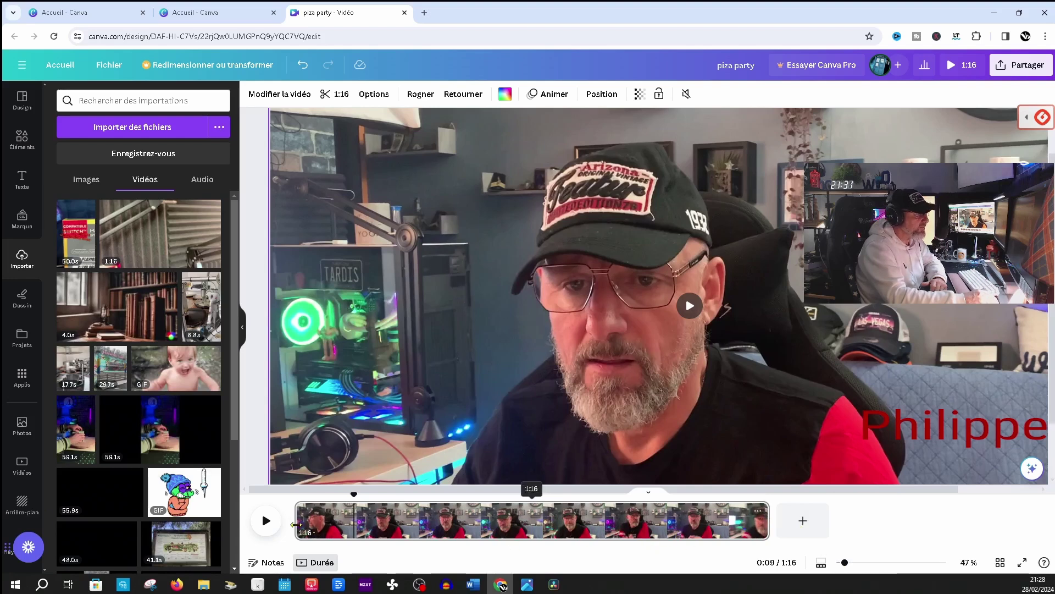
{"action": "left_click_drag", "start_coordinate": [302, 522], "coordinate": [354, 525]}
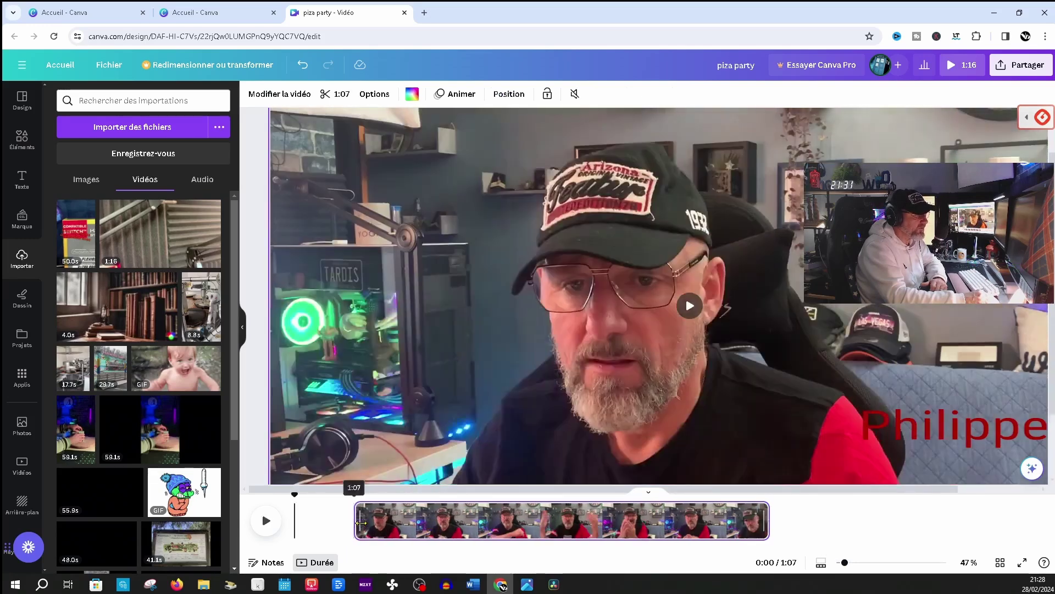
- Extend the clip's start back to a 1:12 duration, then trim the start further to 59.7 seconds
{"action": "left_click_drag", "start_coordinate": [709, 521], "coordinate": [758, 535]}
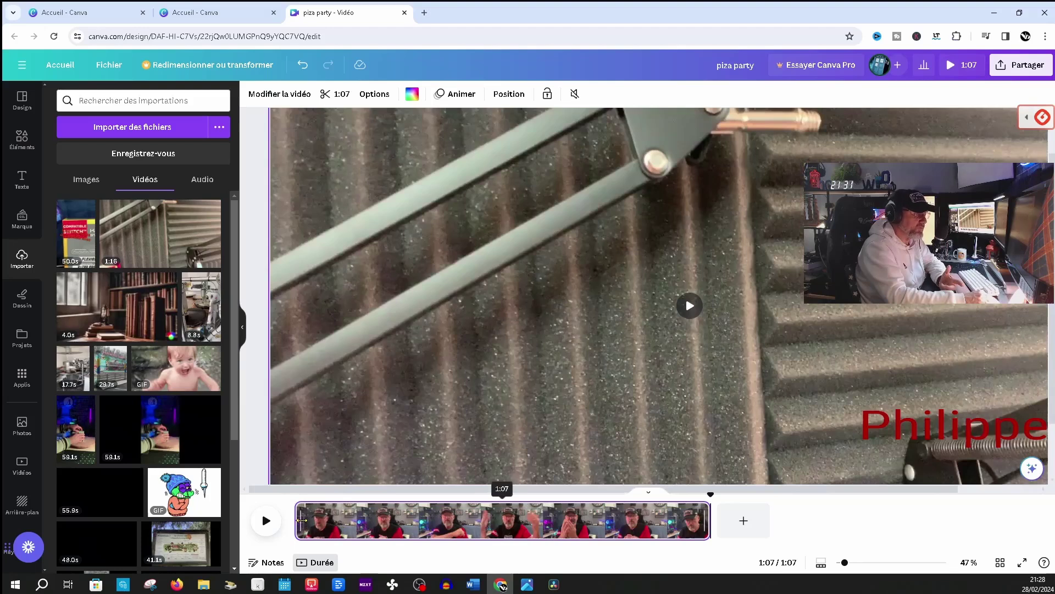
{"action": "left_click_drag", "start_coordinate": [300, 524], "coordinate": [263, 525]}
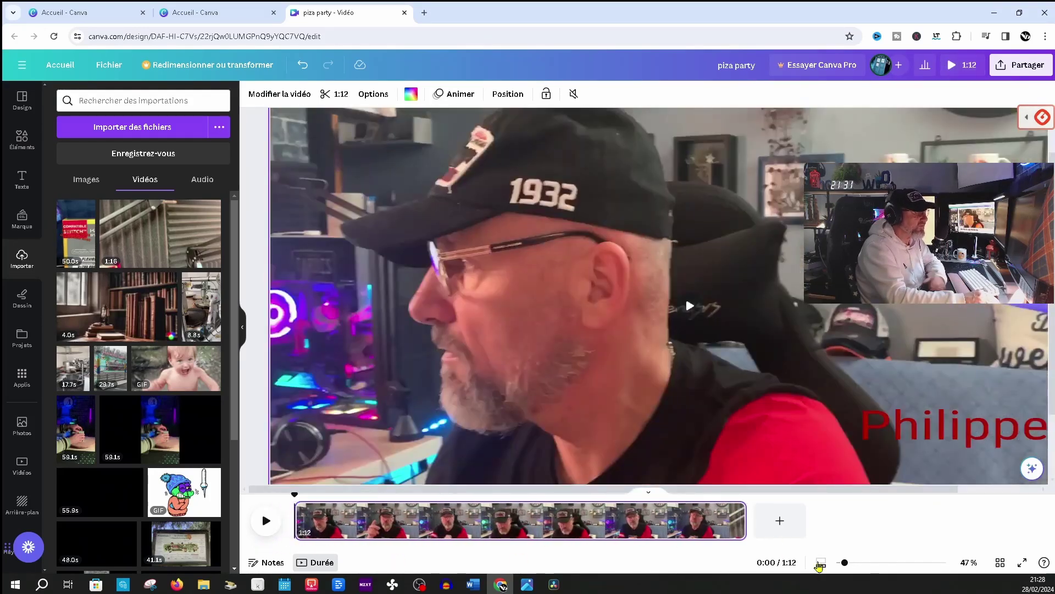
{"action": "left_click_drag", "start_coordinate": [847, 566], "coordinate": [851, 562]}
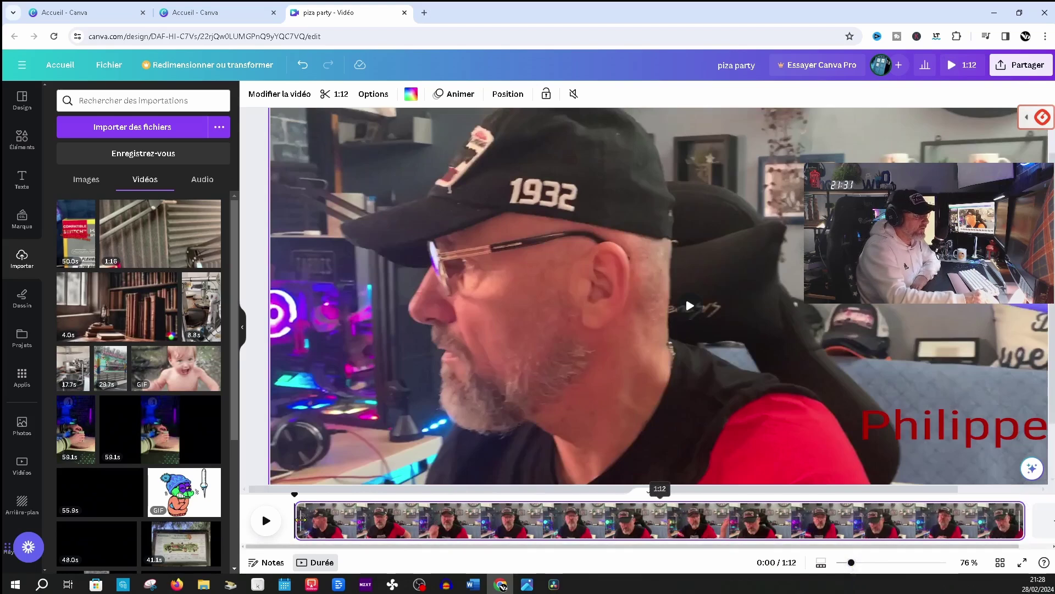
{"action": "left_click_drag", "start_coordinate": [303, 520], "coordinate": [329, 517]}
{"action": "left_click_drag", "start_coordinate": [334, 517], "coordinate": [435, 513]}
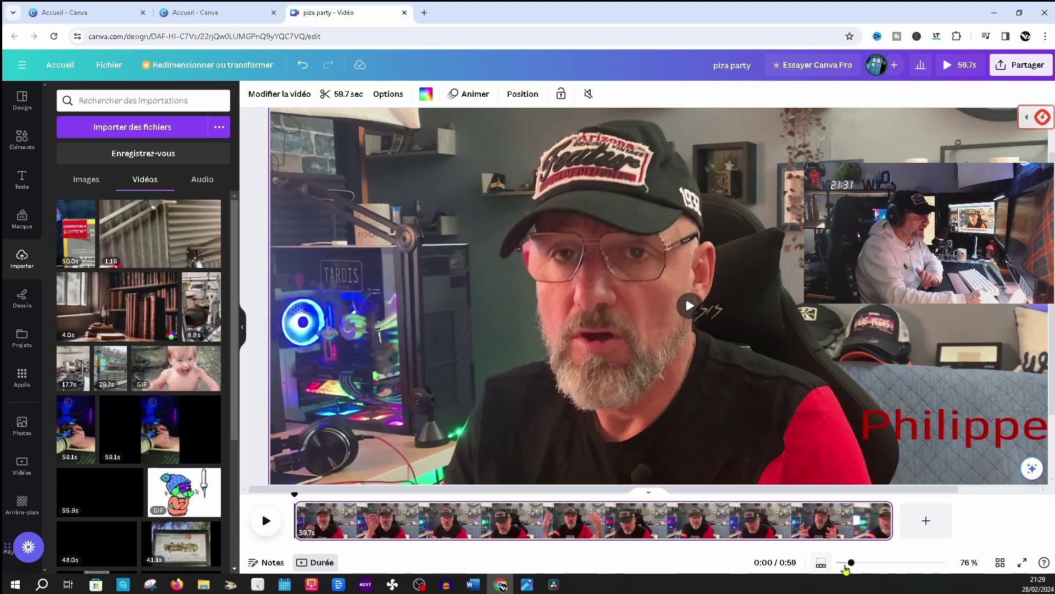
- Play the first three seconds of the trimmed clip to check its new starting point
{"action": "mouse_move", "coordinate": [852, 563]}
{"action": "left_mouse_down"}
{"action": "mouse_move", "coordinate": [882, 564]}
{"action": "mouse_move", "coordinate": [852, 564]}
{"action": "left_mouse_up"}
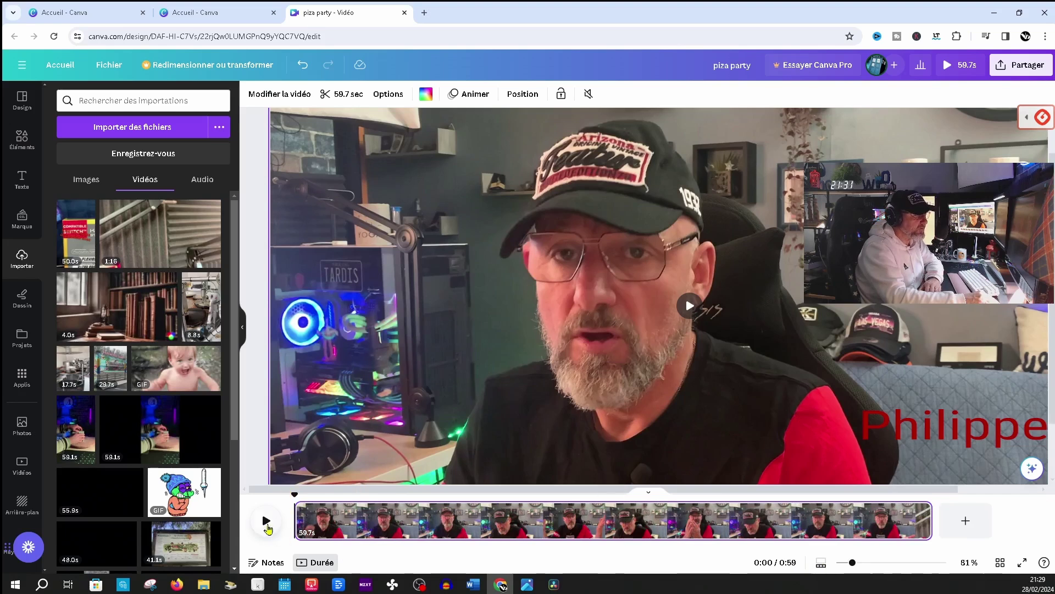
{"action": "left_click", "coordinate": [267, 525]}
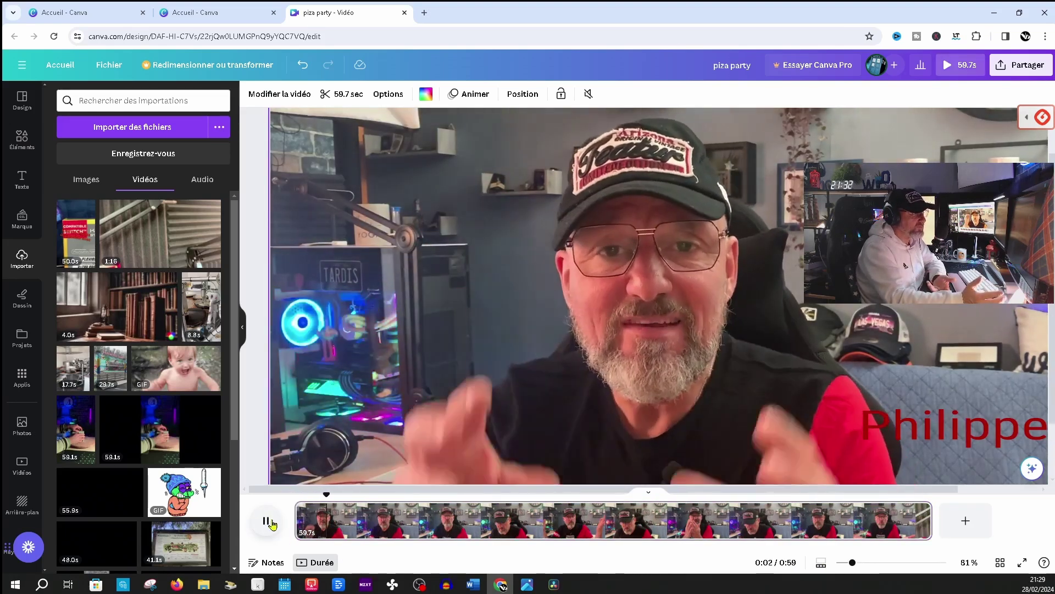
{"action": "left_click", "coordinate": [273, 518]}
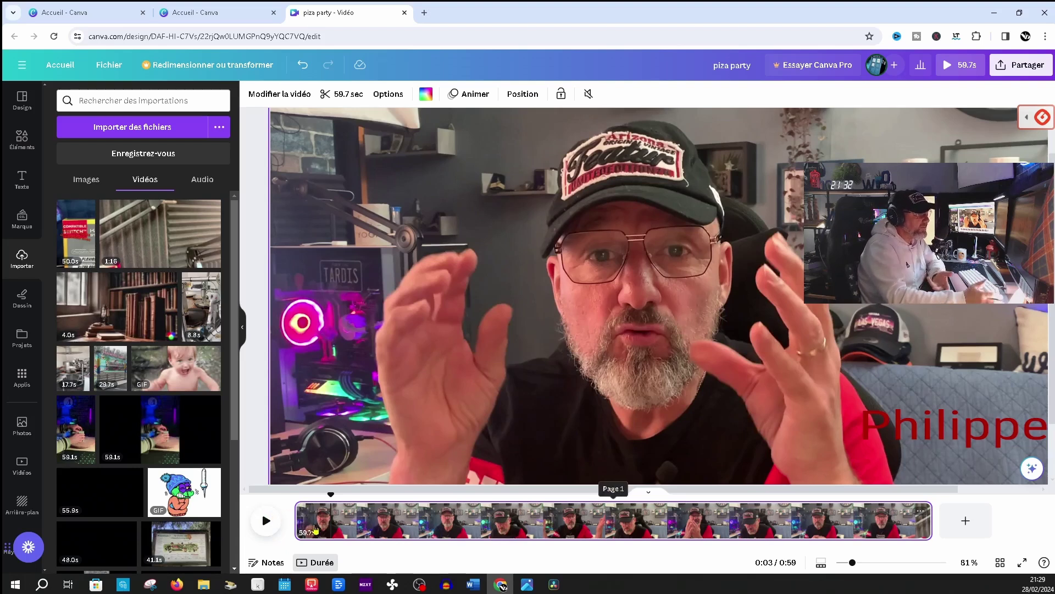
- Undo the three trims of the clip's start and the muting of its audio
{"action": "left_click", "coordinate": [304, 70]}
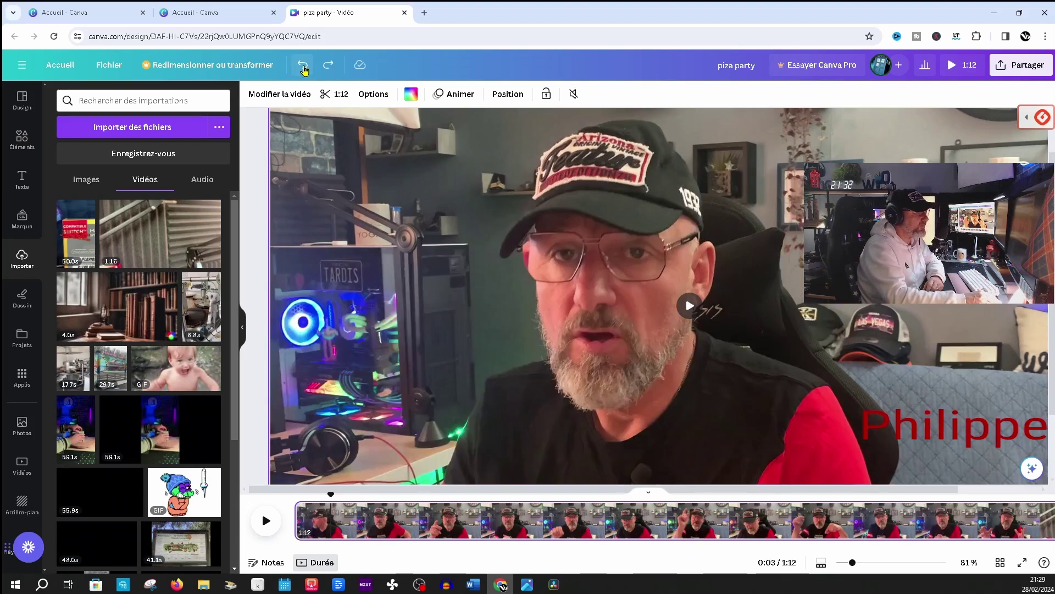
{"action": "left_click", "coordinate": [304, 70]}
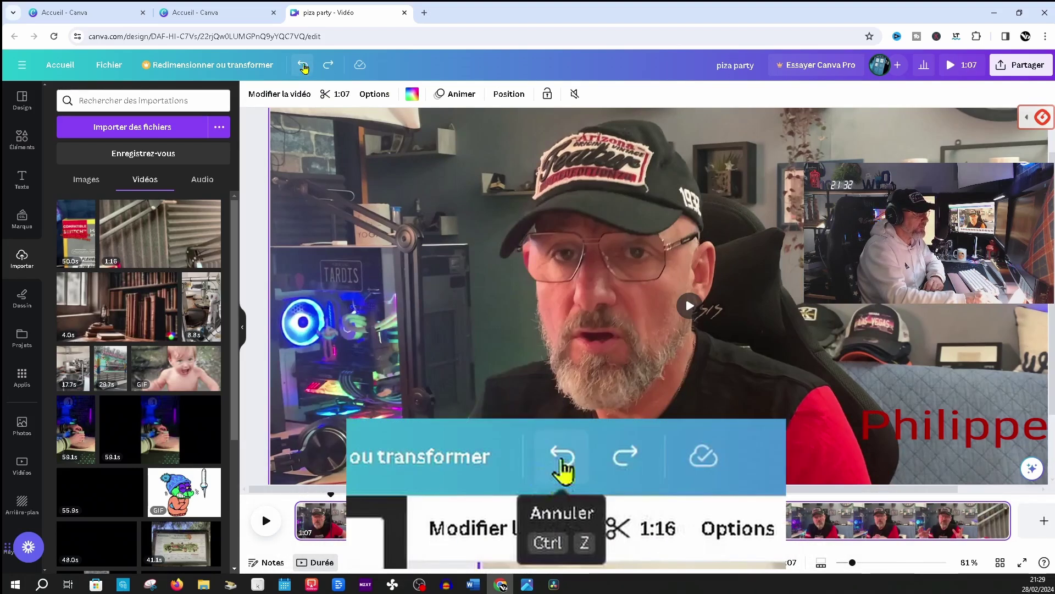
{"action": "left_click", "coordinate": [303, 67]}
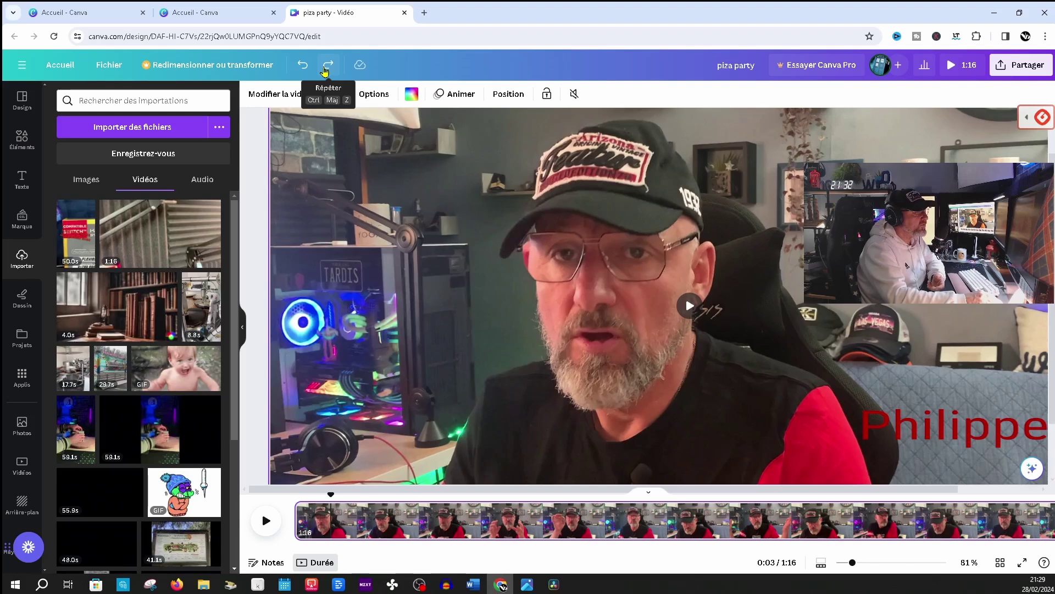
{"action": "left_click", "coordinate": [302, 70]}
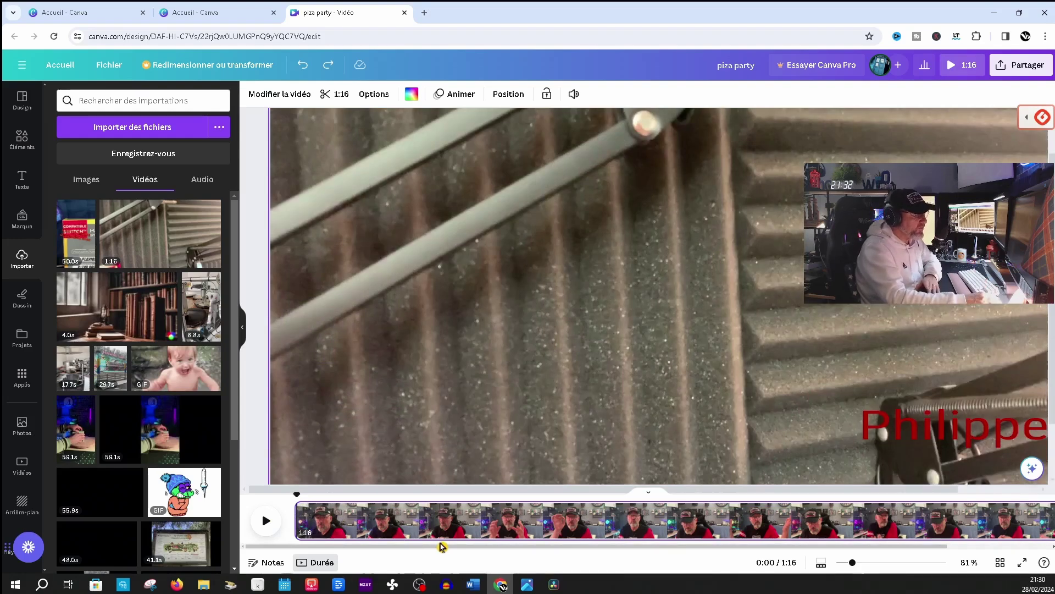
- Play the untrimmed clip with sound up to 0:05, then mute the page's videos
{"action": "left_click", "coordinate": [266, 520]}
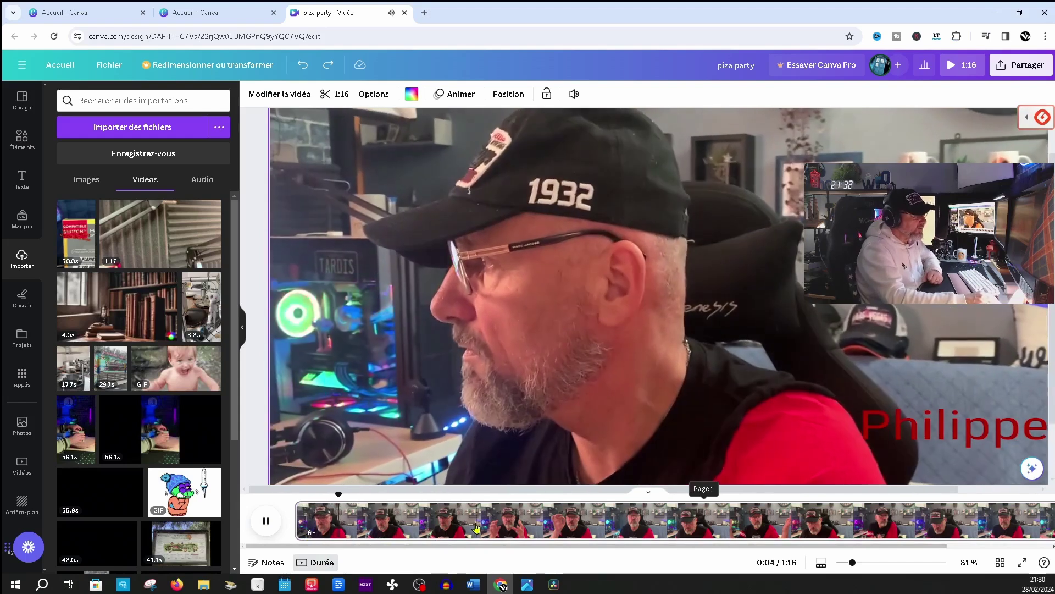
{"action": "left_click", "coordinate": [514, 247]}
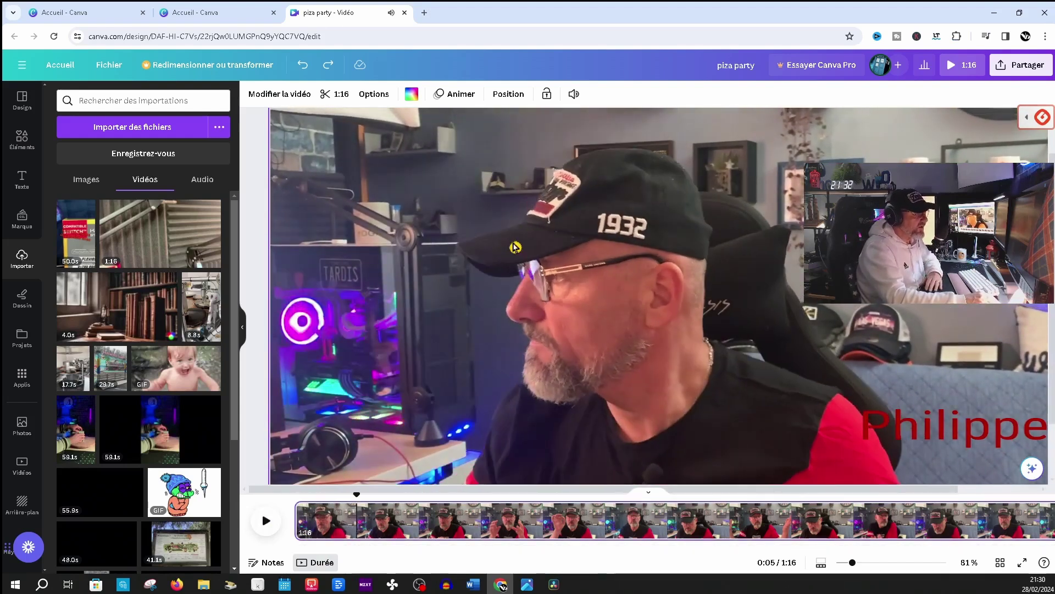
{"action": "left_click", "coordinate": [574, 95]}
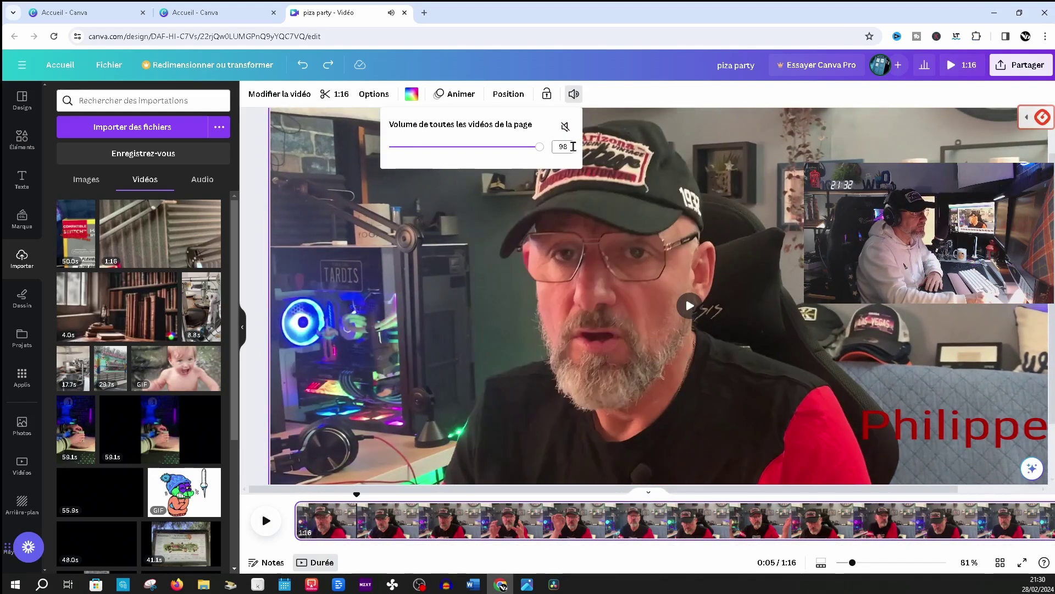
{"action": "left_click", "coordinate": [564, 127]}
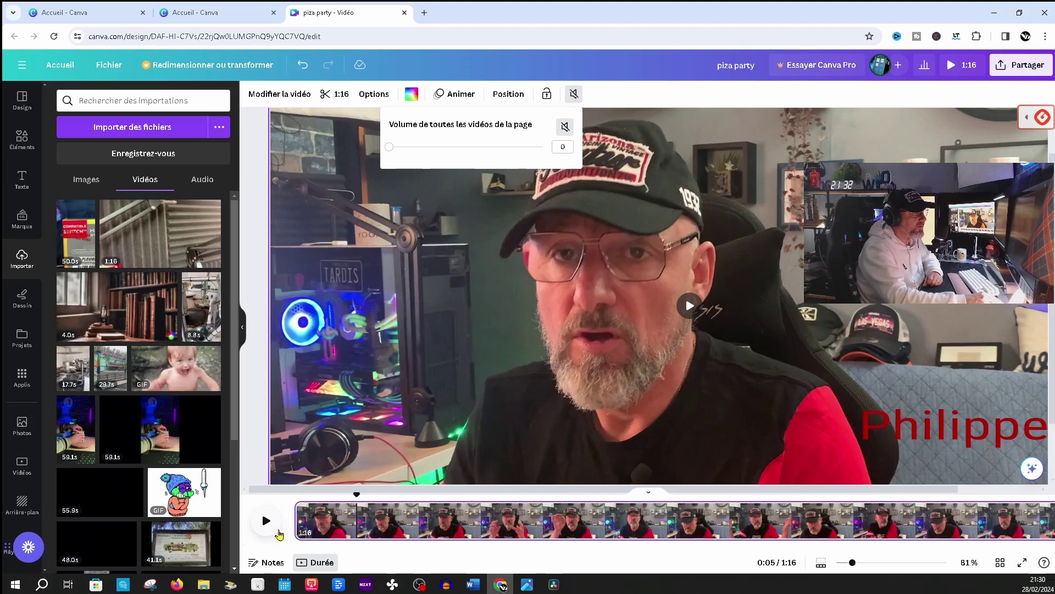
- Play the muted clip to find a cut point, then split the page at 0:17
{"action": "left_click", "coordinate": [267, 527]}
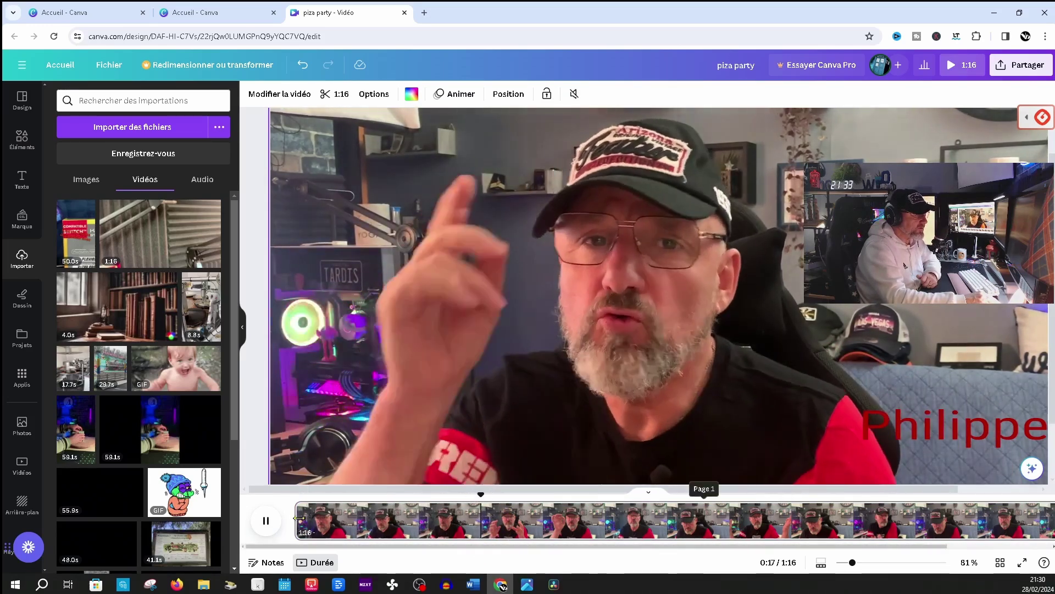
{"action": "left_click", "coordinate": [267, 523]}
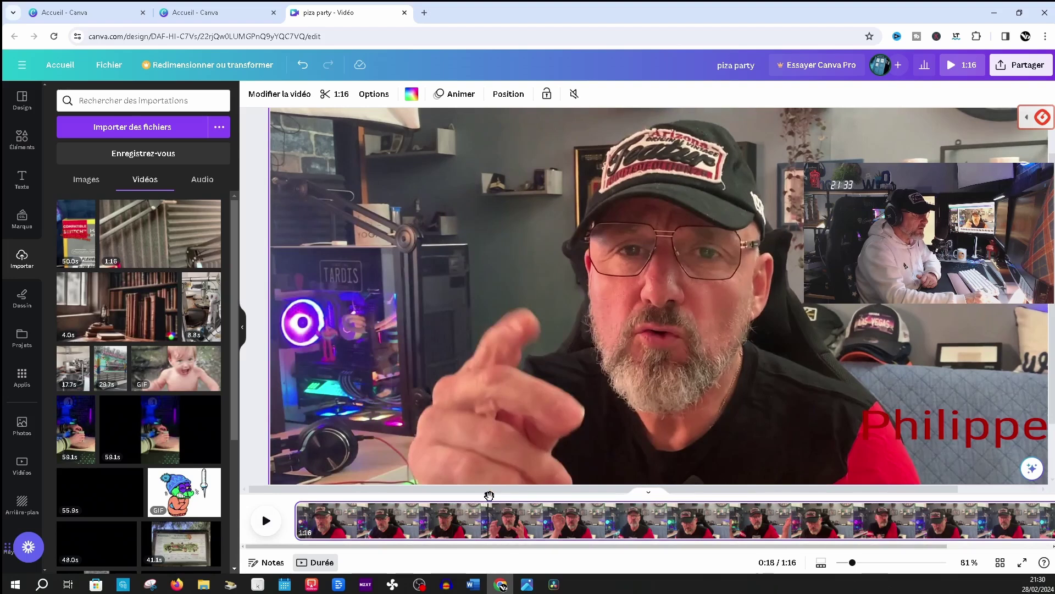
{"action": "left_click_drag", "start_coordinate": [489, 496], "coordinate": [473, 498]}
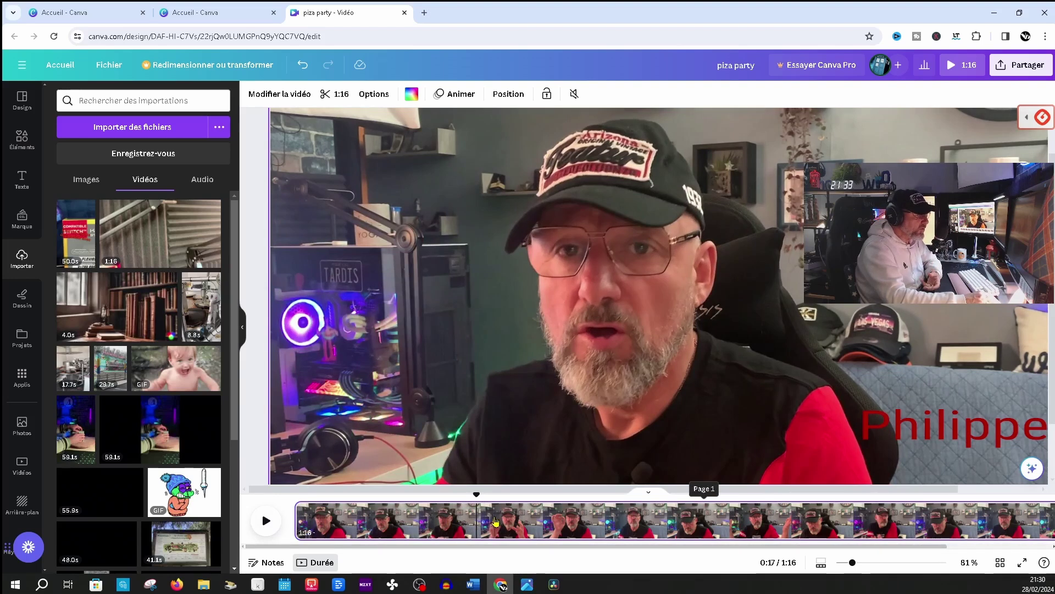
{"action": "right_click", "coordinate": [478, 519]}
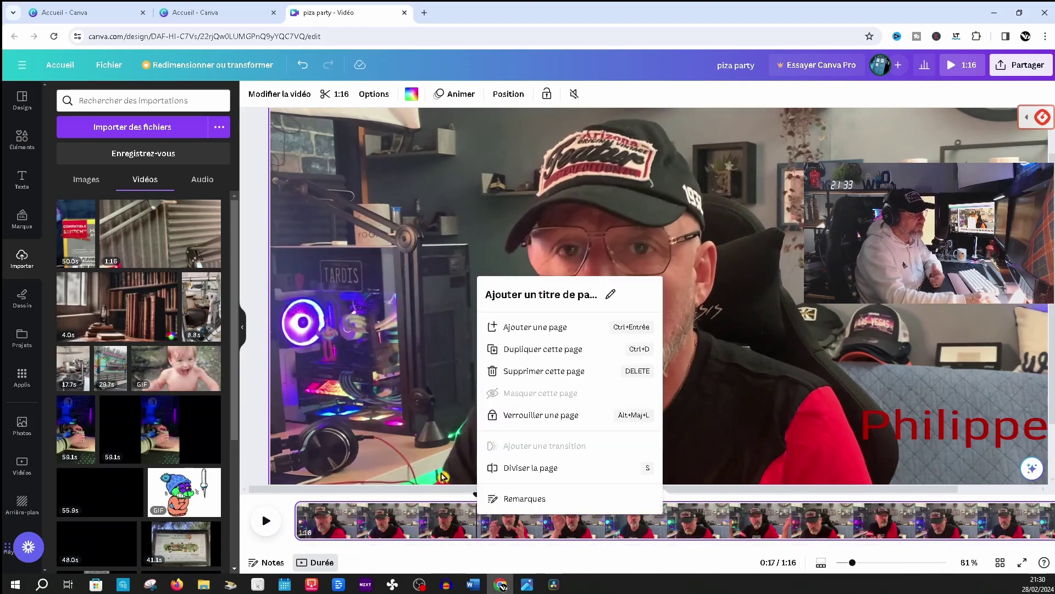
{"action": "left_click", "coordinate": [281, 552]}
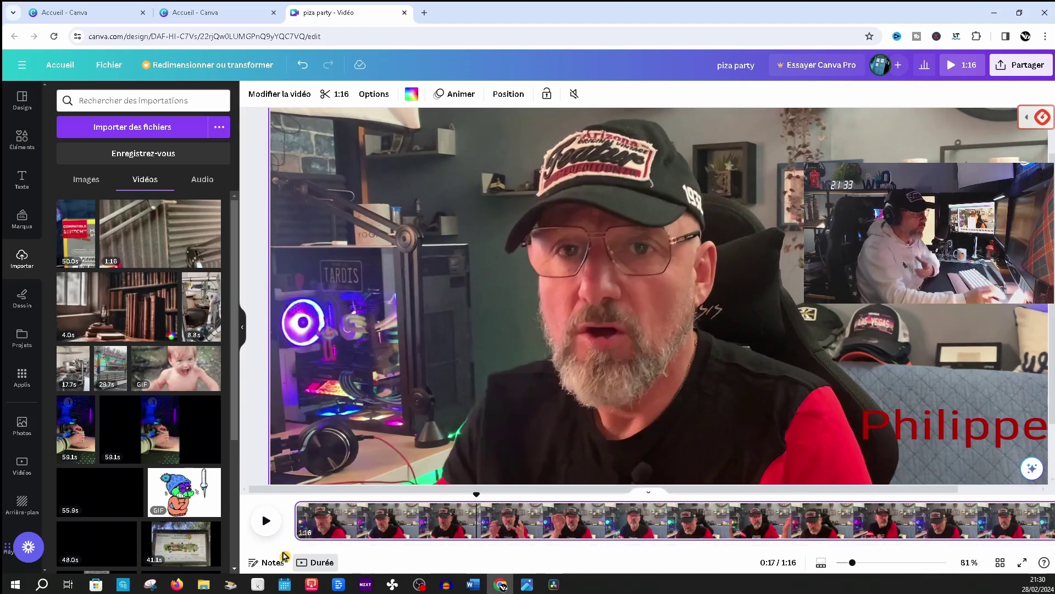
{"action": "right_click", "coordinate": [477, 522]}
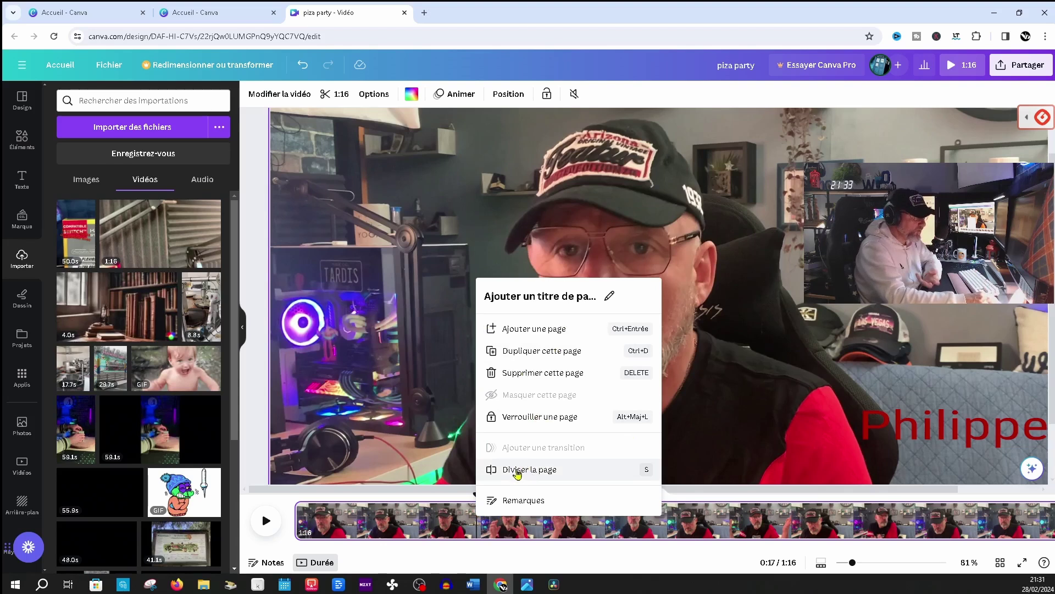
{"action": "left_click", "coordinate": [517, 470]}
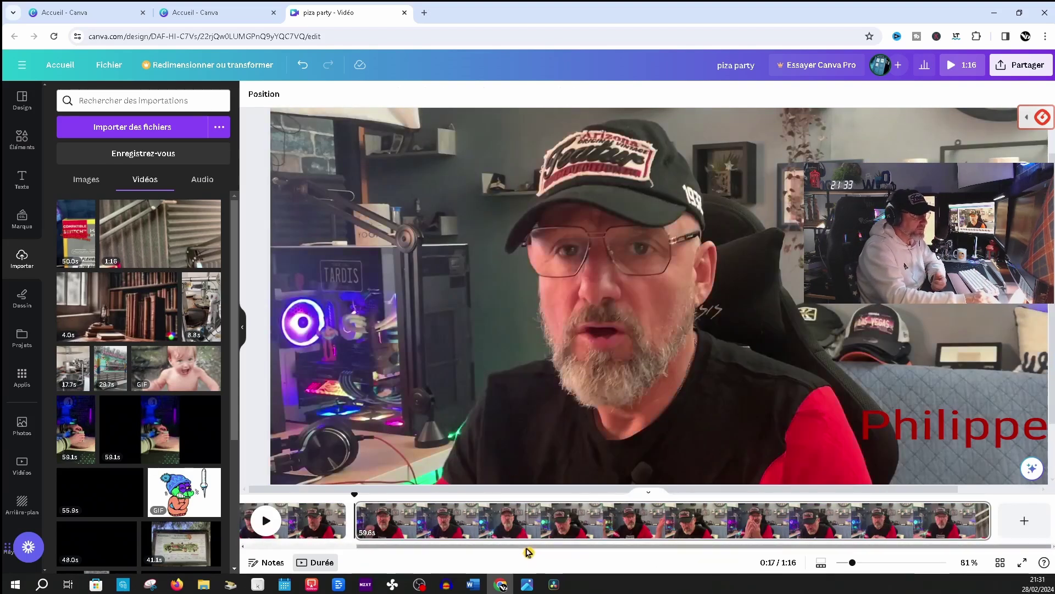
- Play a moment of the second part from the split, then part of the first from 0:05 to 0:07
{"action": "scroll", "coordinate": [495, 554], "scroll_direction": "left", "scroll_amount": 3}
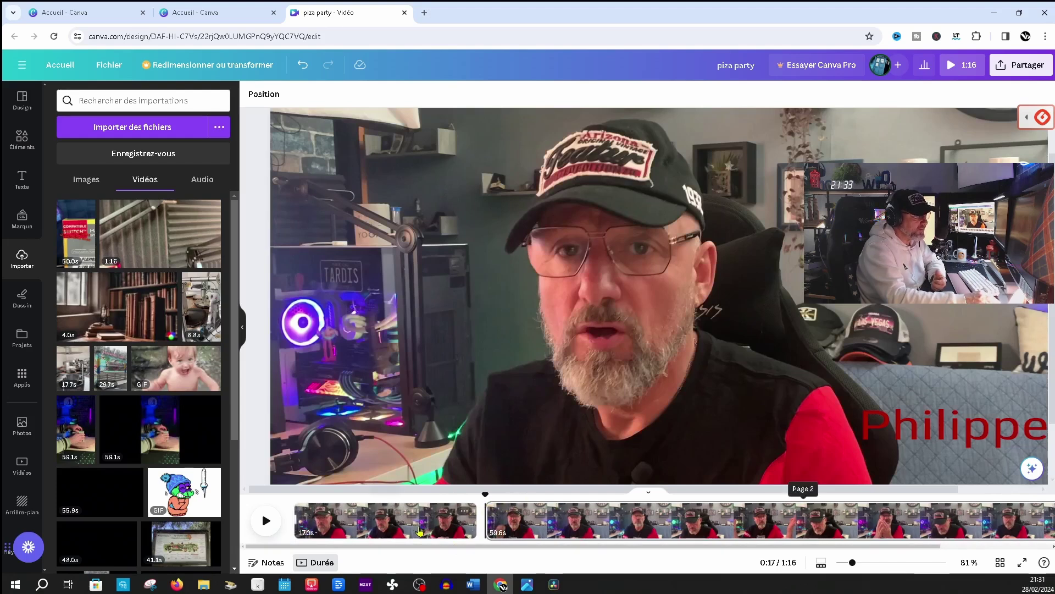
{"action": "left_click", "coordinate": [265, 521]}
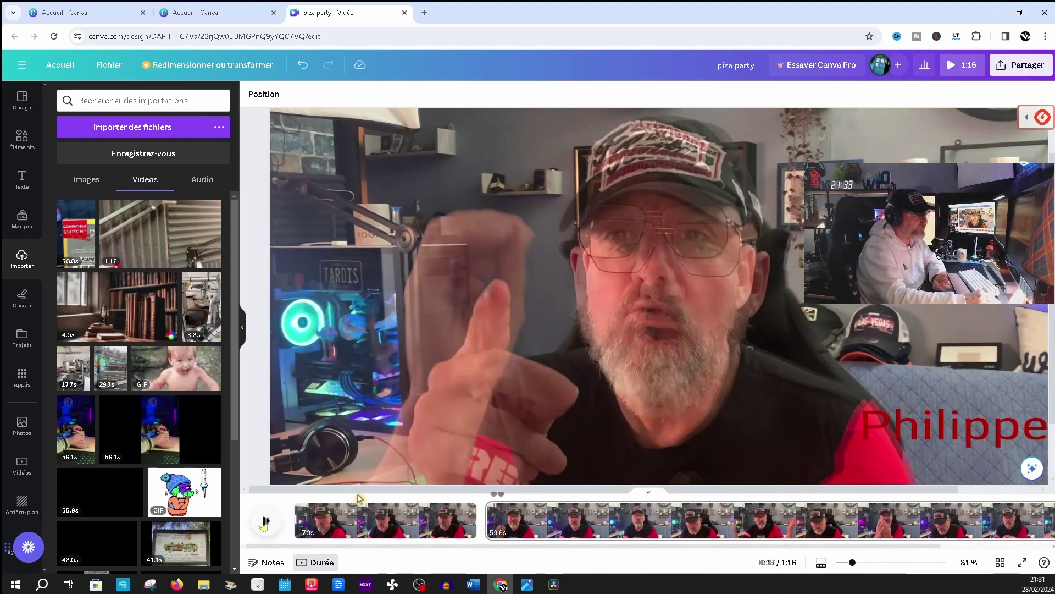
{"action": "left_click", "coordinate": [265, 521]}
{"action": "left_click", "coordinate": [358, 520]}
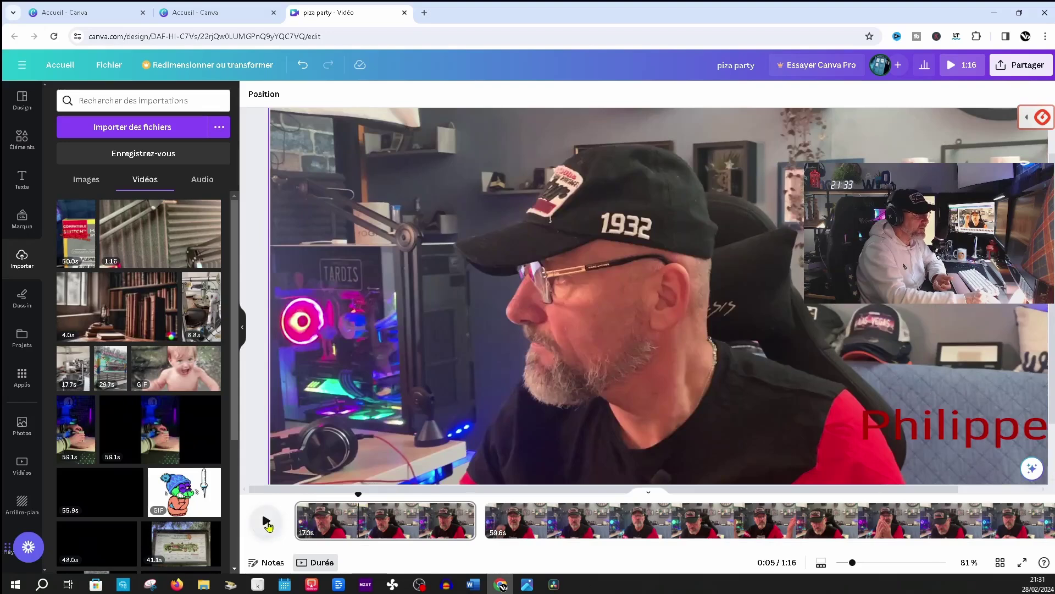
{"action": "left_click", "coordinate": [267, 522]}
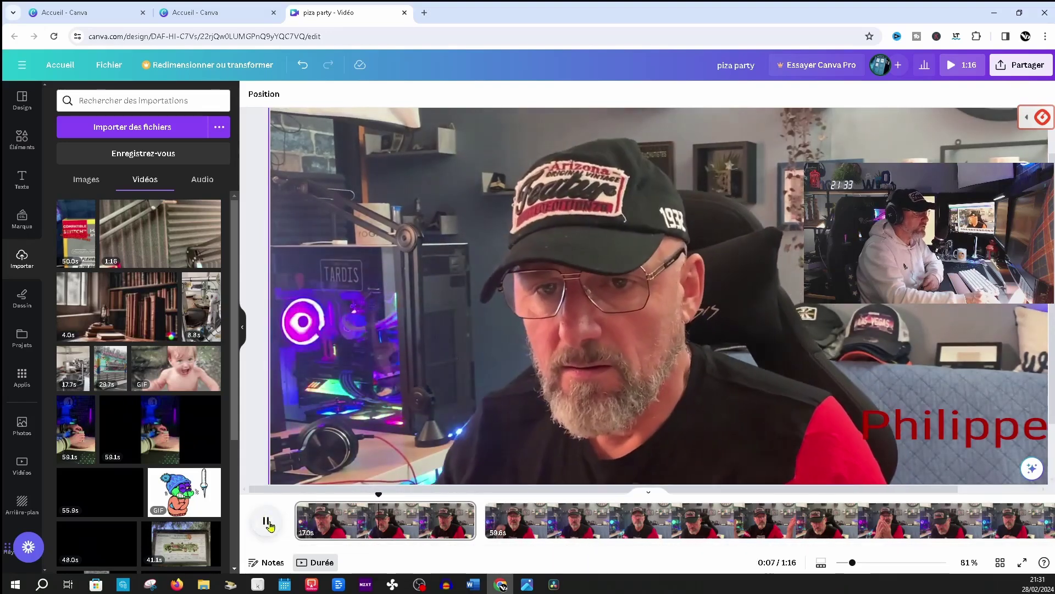
{"action": "left_click", "coordinate": [267, 523]}
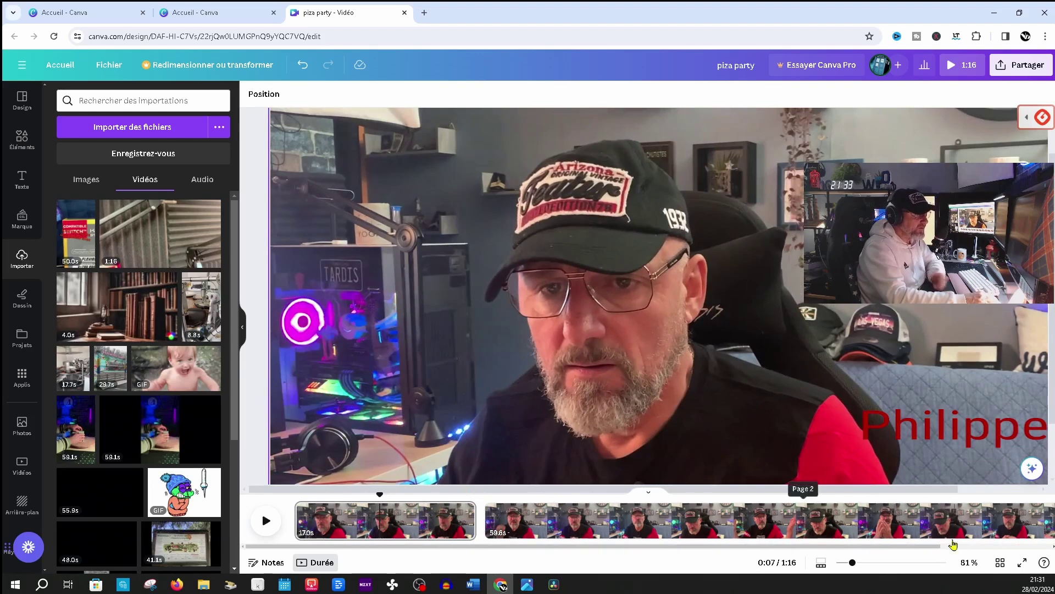
- Delete the 17-second first page, then undo the deletion
{"action": "left_click", "coordinate": [1001, 563]}
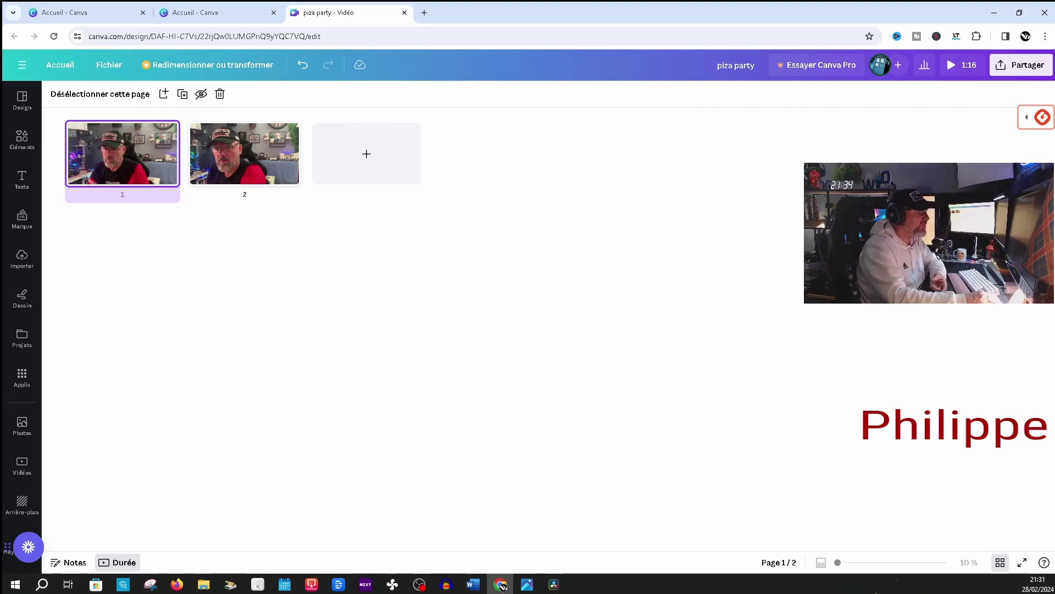
{"action": "key", "text": "Return"}
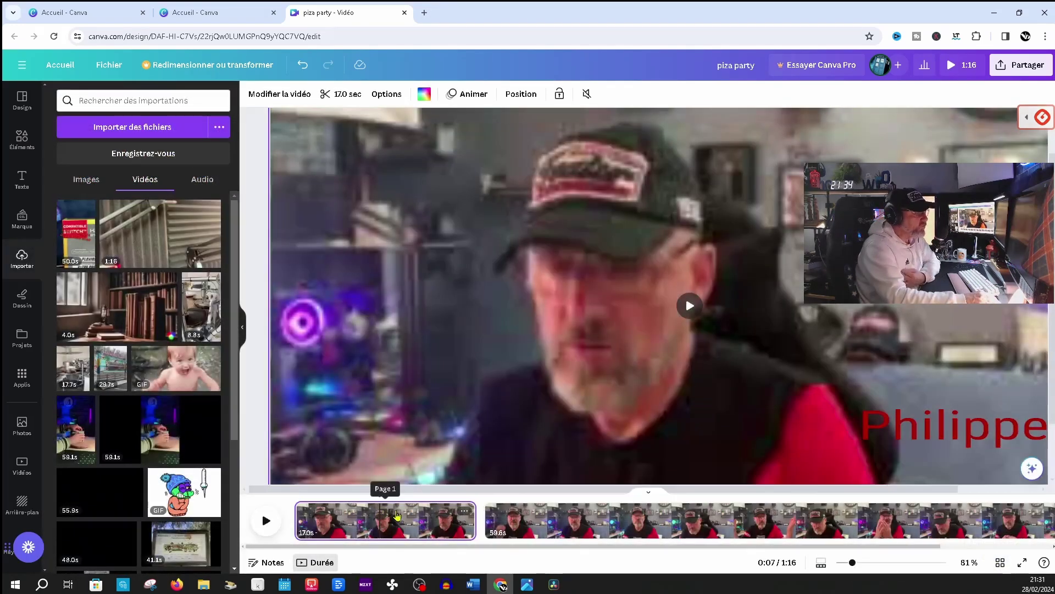
{"action": "right_click", "coordinate": [394, 516]}
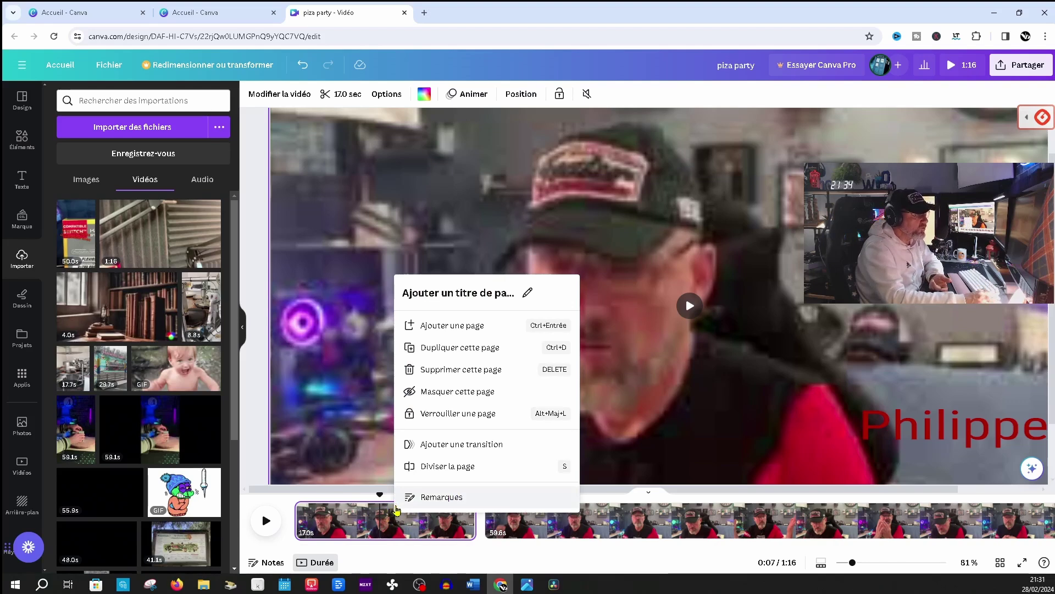
{"action": "left_click", "coordinate": [465, 370]}
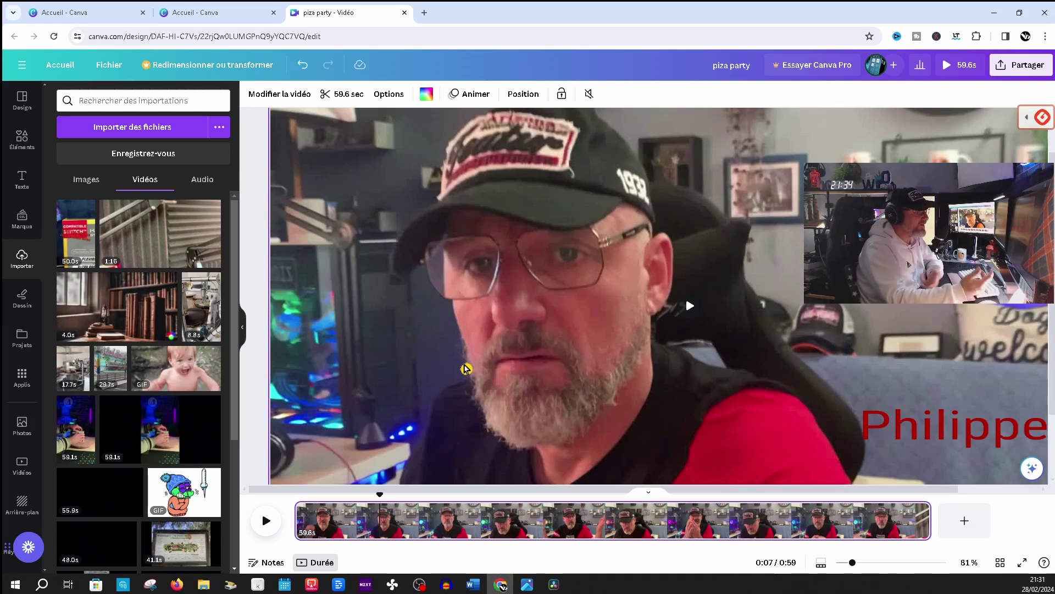
{"action": "left_click", "coordinate": [303, 66]}
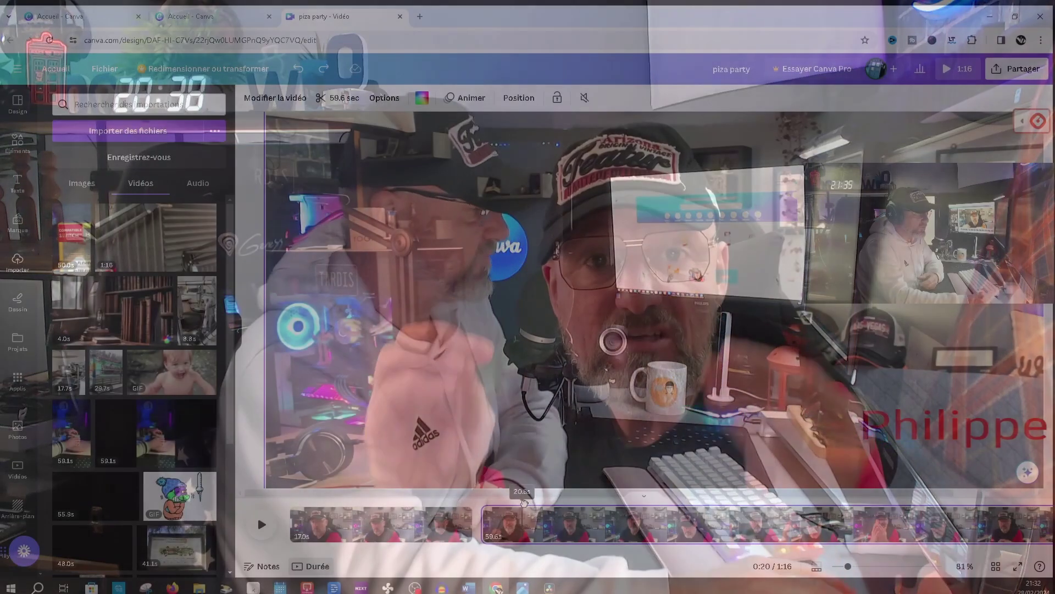
- Move the playhead to 0:24 and look through the uploaded images and the video templates
{"action": "left_click_drag", "start_coordinate": [524, 503], "coordinate": [558, 509]}
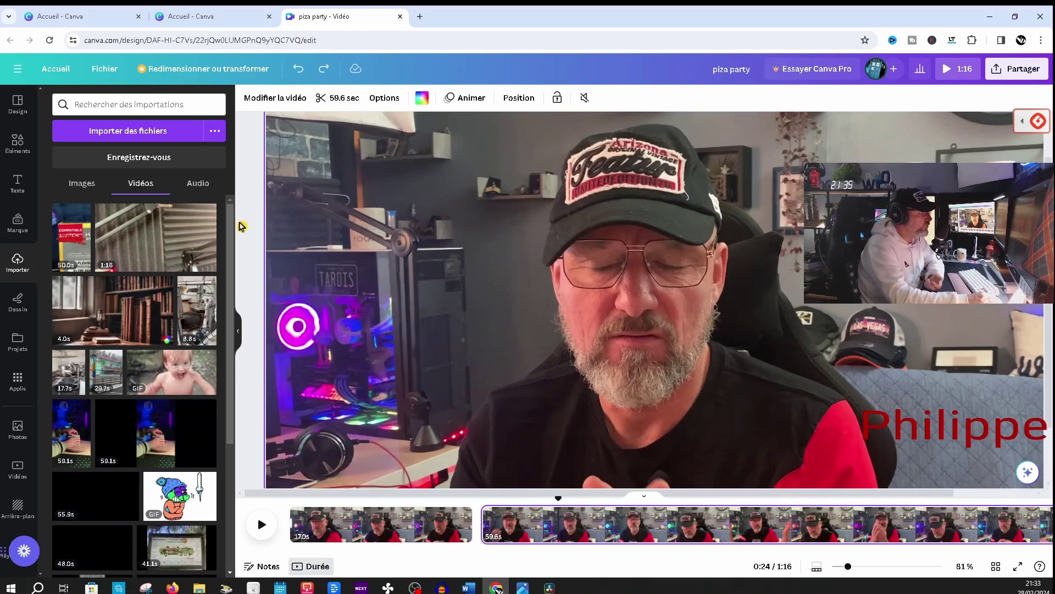
{"action": "left_click", "coordinate": [83, 185]}
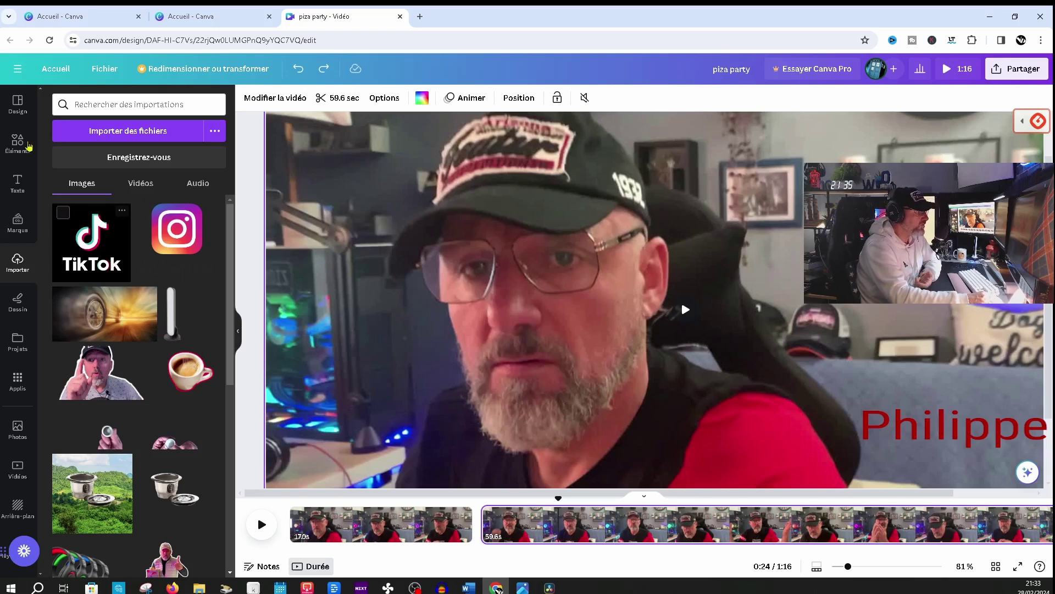
{"action": "scroll", "coordinate": [130, 317], "scroll_direction": "down", "scroll_amount": 4}
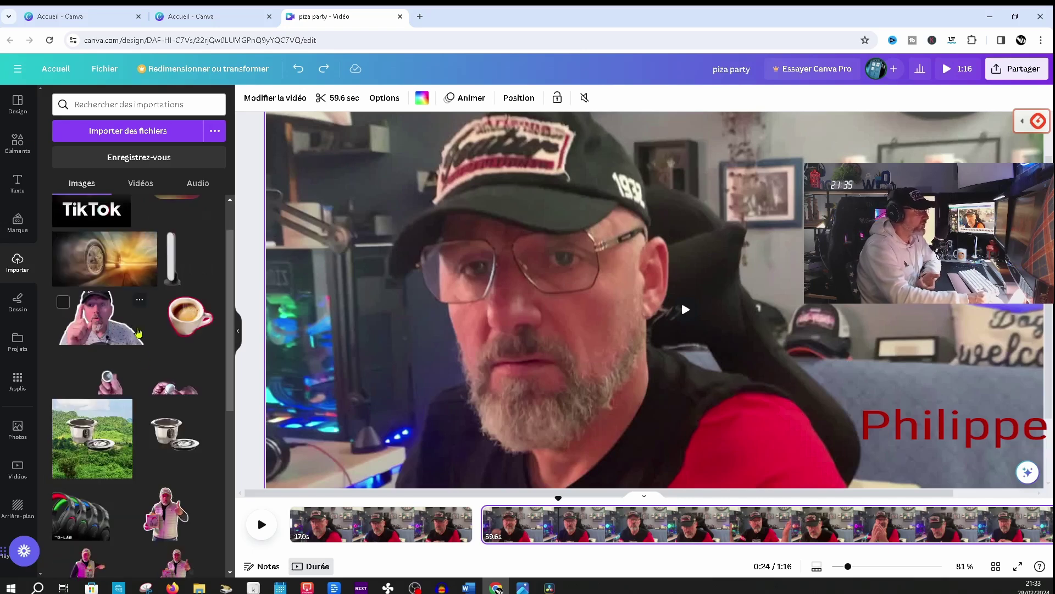
{"action": "scroll", "coordinate": [137, 380], "scroll_direction": "down", "scroll_amount": 2}
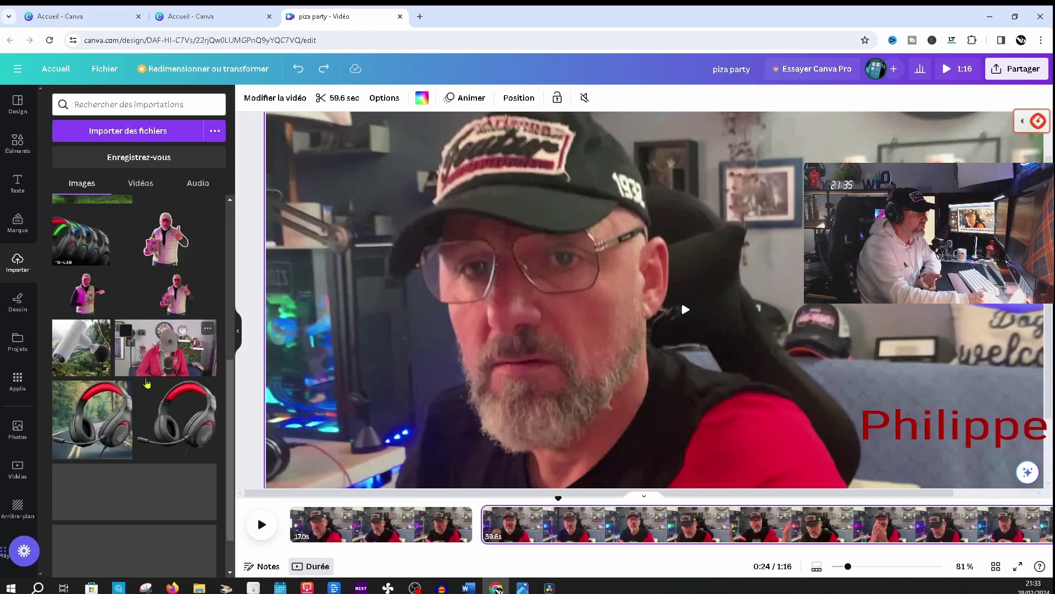
{"action": "scroll", "coordinate": [137, 379], "scroll_direction": "up", "scroll_amount": 6}
{"action": "left_click", "coordinate": [18, 103]}
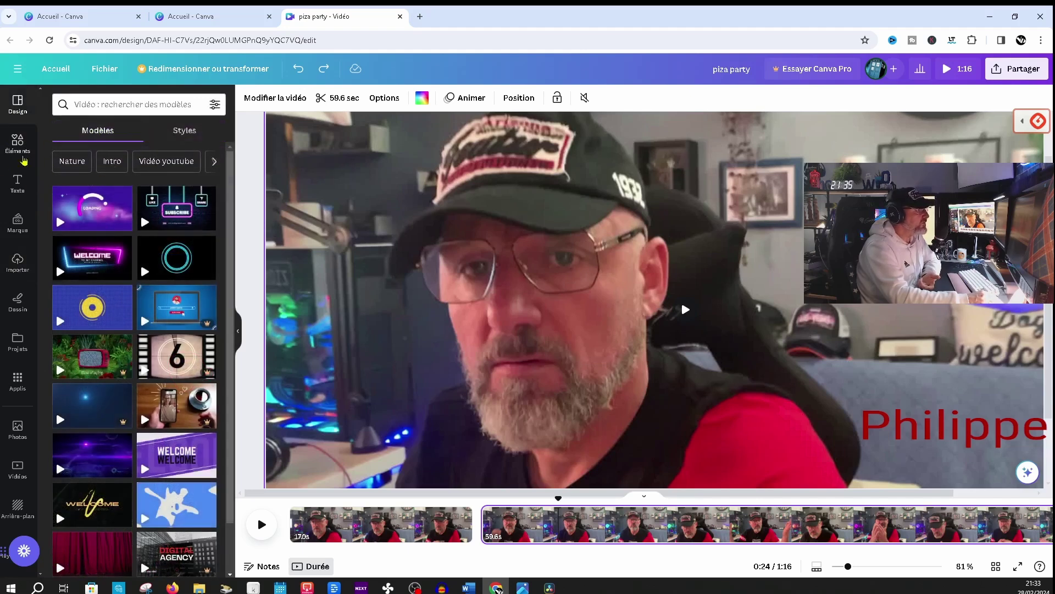
- Add the recently used coffee cup photo to the second page, shrink it and place it on the right of the frame
{"action": "left_click", "coordinate": [18, 429]}
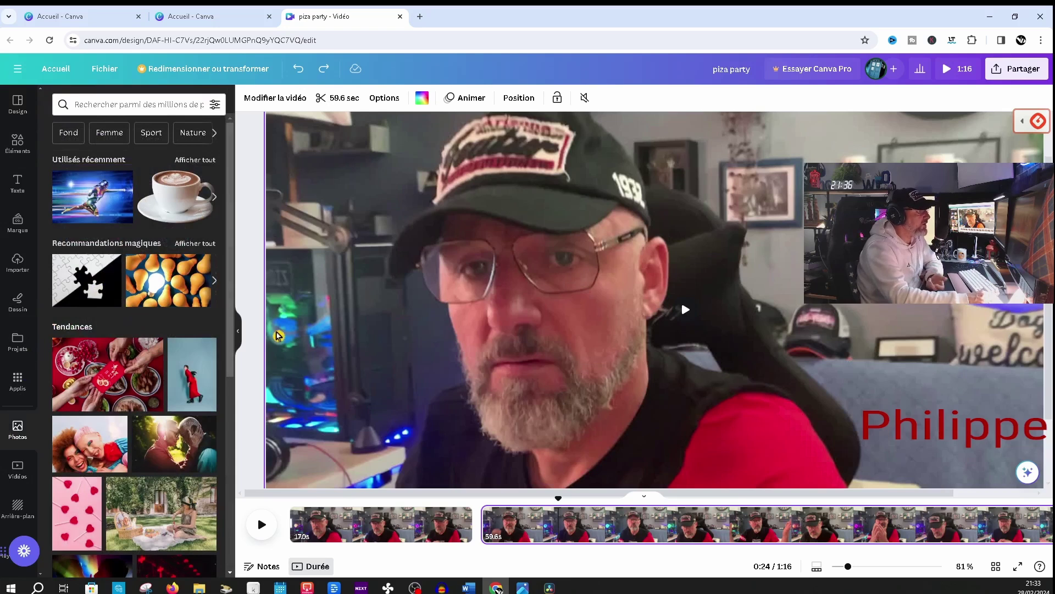
{"action": "left_click", "coordinate": [180, 204]}
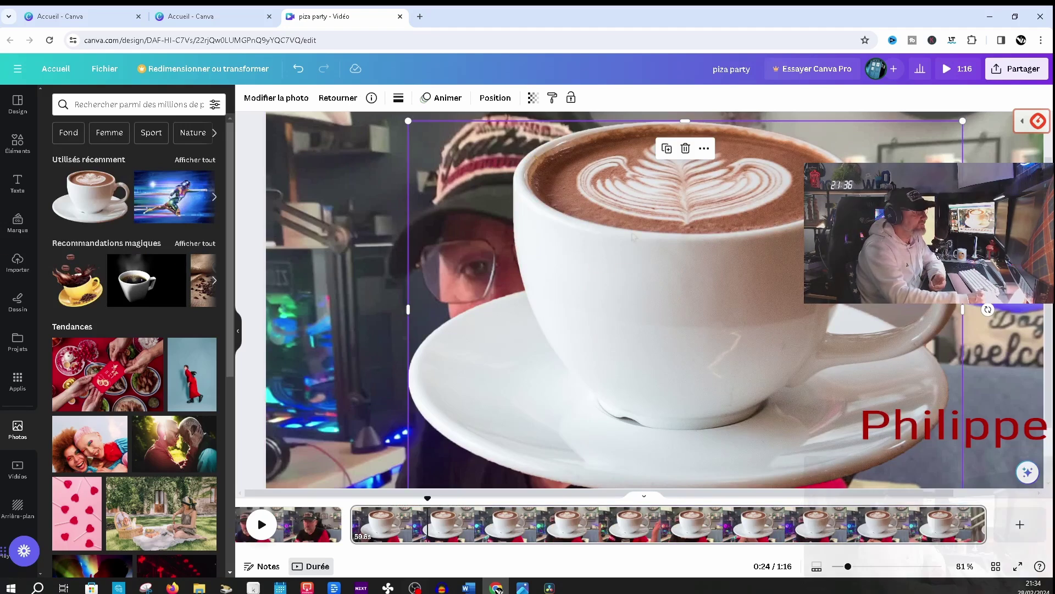
{"action": "left_click_drag", "start_coordinate": [683, 248], "coordinate": [617, 238]}
{"action": "left_click_drag", "start_coordinate": [898, 116], "coordinate": [789, 216]}
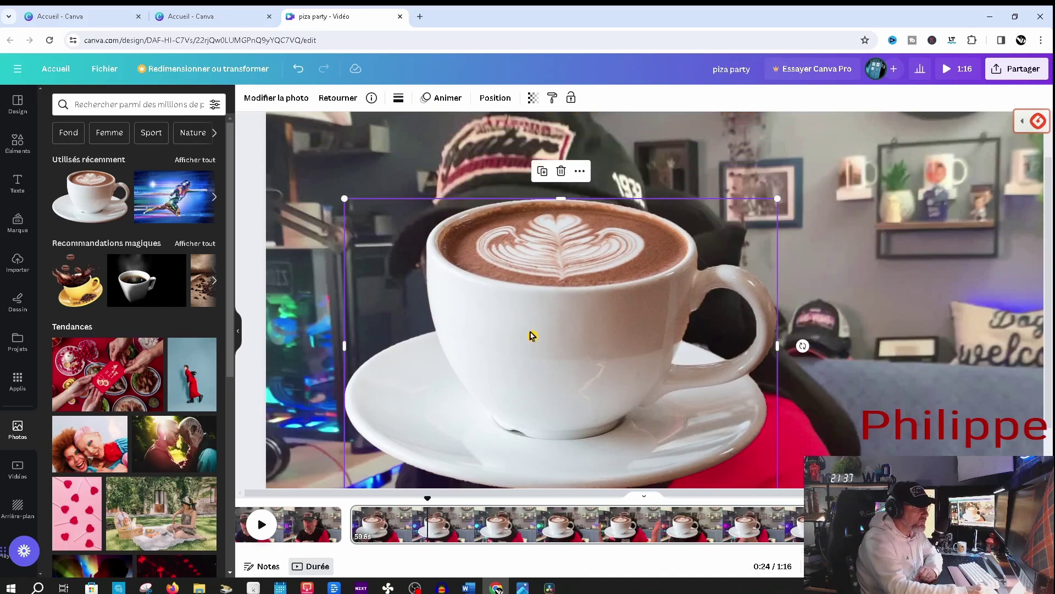
{"action": "left_click_drag", "start_coordinate": [533, 333], "coordinate": [801, 306]}
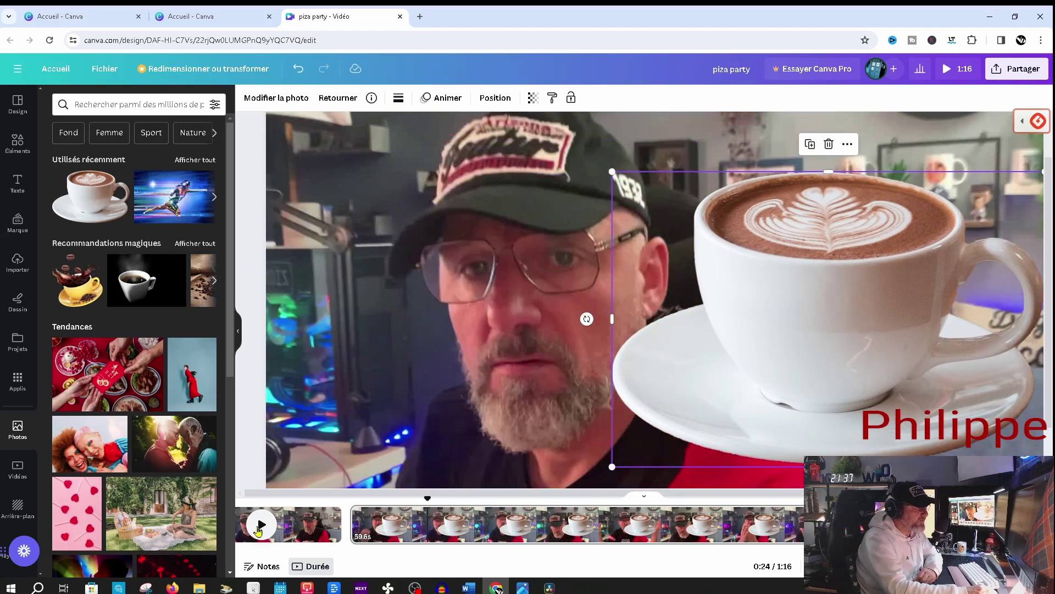
- Play the second page with the cup overlay, then scrub the playhead back to 0:23
{"action": "left_click", "coordinate": [260, 524]}
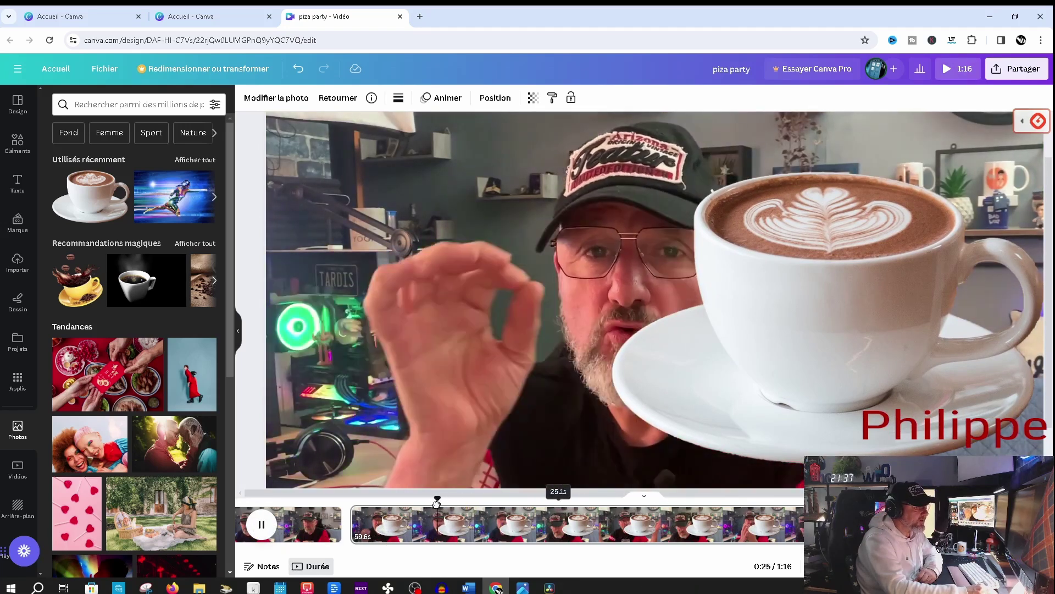
{"action": "left_click_drag", "start_coordinate": [437, 503], "coordinate": [407, 516]}
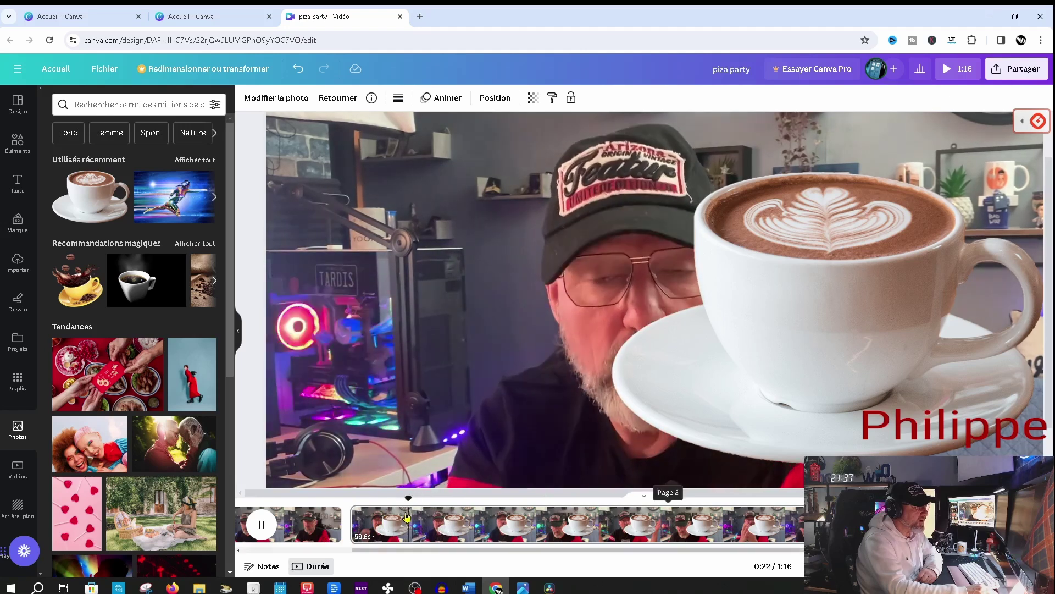
{"action": "key", "text": "space"}
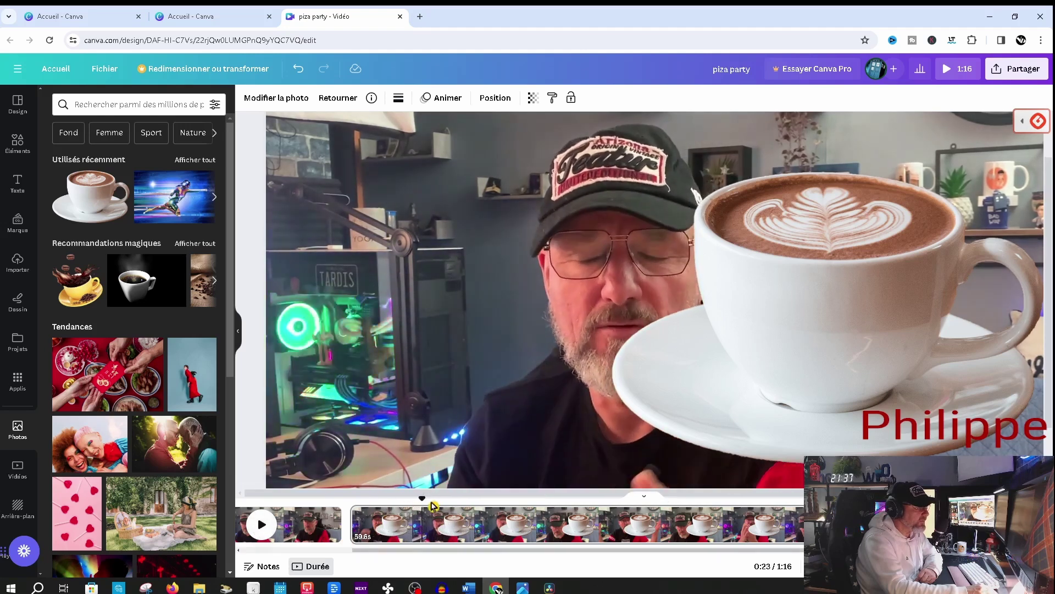
{"action": "left_click_drag", "start_coordinate": [423, 499], "coordinate": [418, 498]}
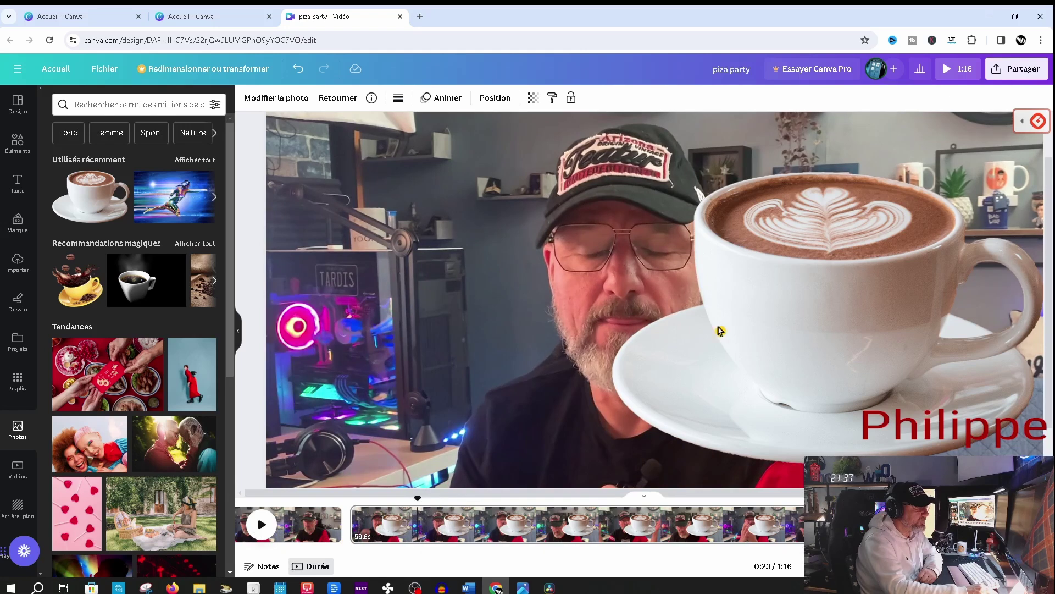
- Move the coffee cup over the man's face near the middle of the frame and shrink it slightly
{"action": "left_click", "coordinate": [789, 315]}
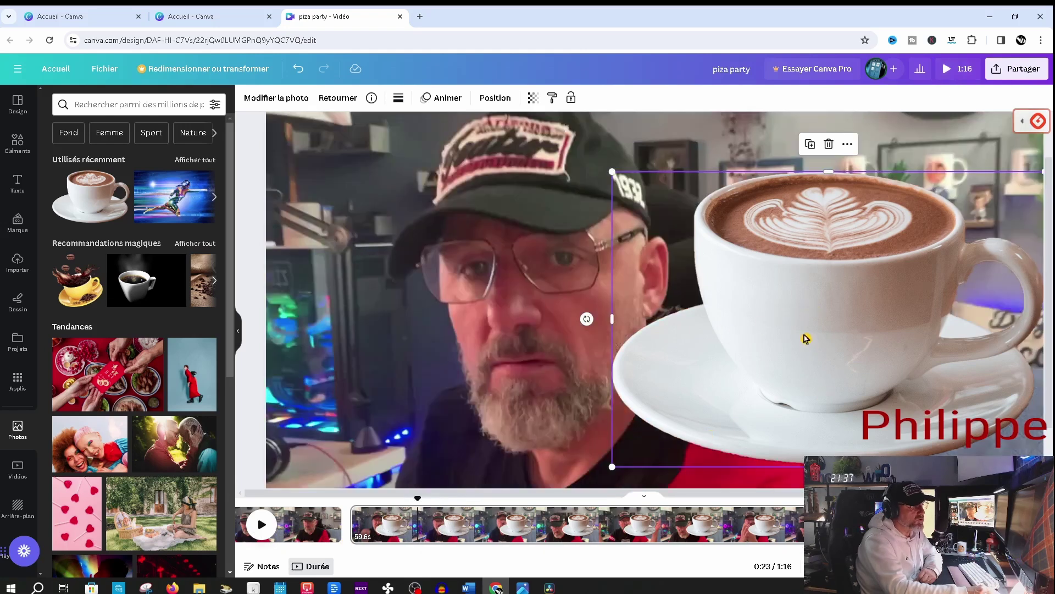
{"action": "left_click_drag", "start_coordinate": [806, 338], "coordinate": [580, 308]}
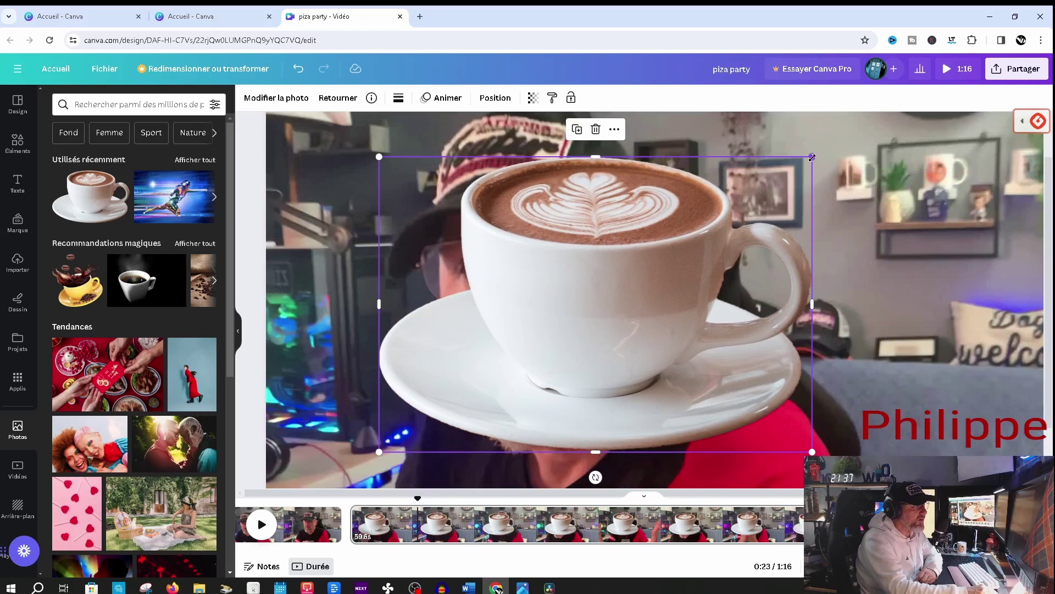
{"action": "left_click_drag", "start_coordinate": [812, 158], "coordinate": [775, 183]}
{"action": "left_click_drag", "start_coordinate": [605, 294], "coordinate": [590, 266]}
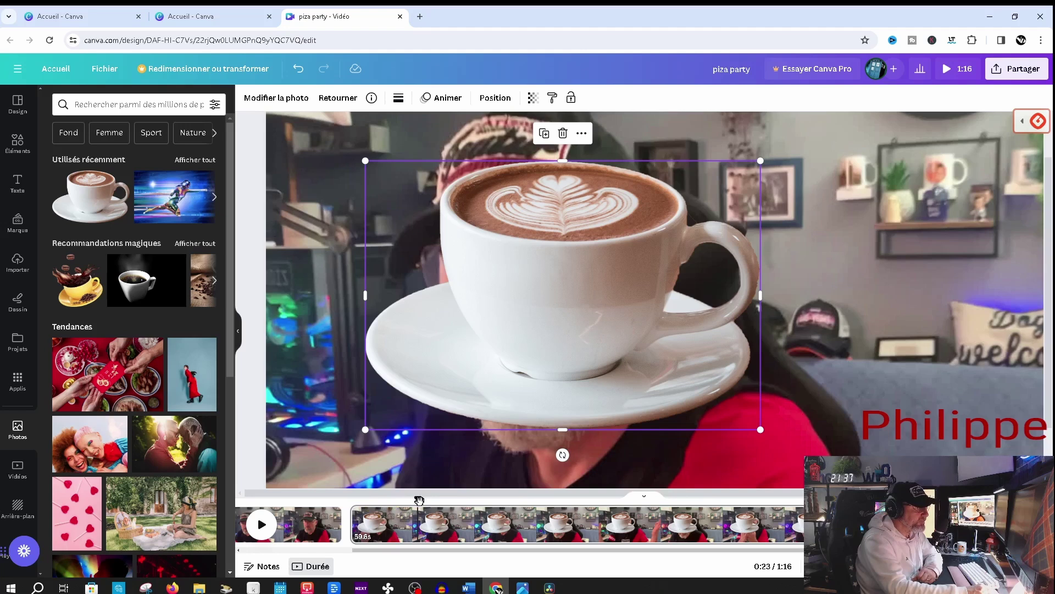
- Play the second page from its start to 0:27 to check the cup overlay, then select the cup
{"action": "left_click_drag", "start_coordinate": [419, 500], "coordinate": [352, 501]}
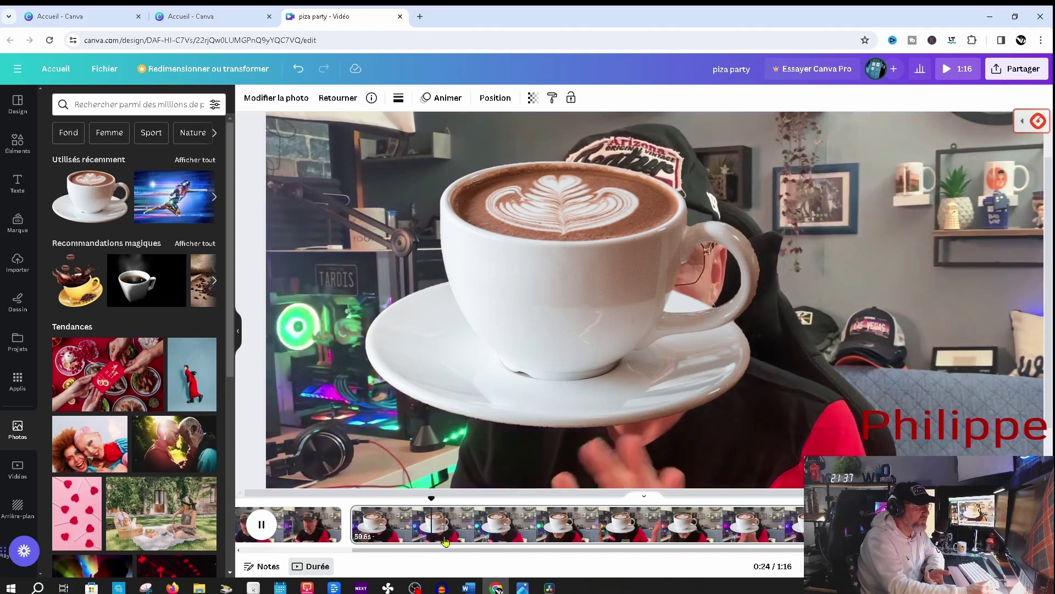
{"action": "left_click", "coordinate": [261, 525]}
{"action": "left_click", "coordinate": [582, 279]}
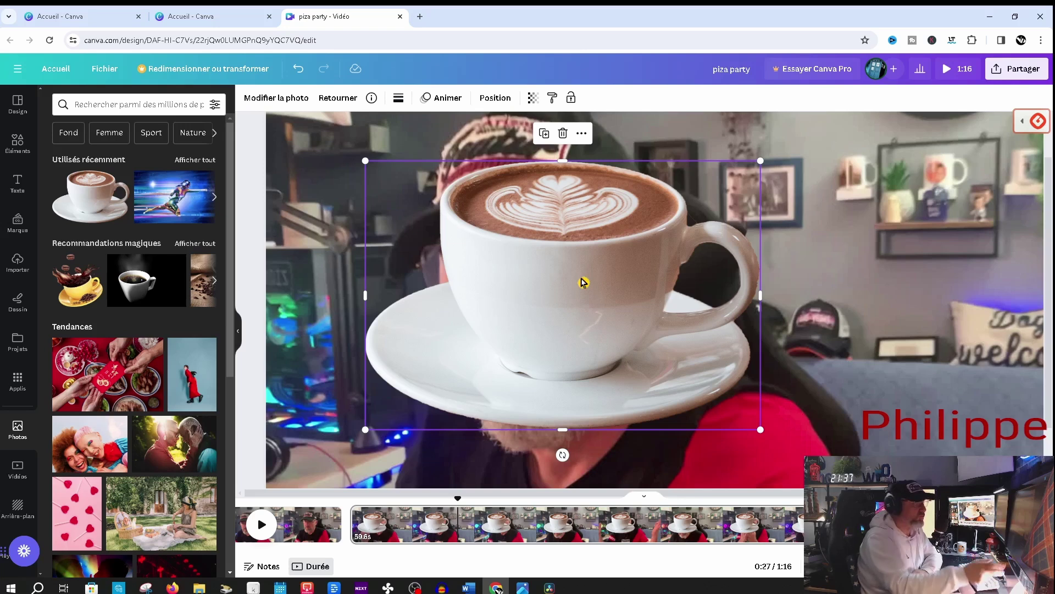
- Remove the coffee cup overlay from the second page and delete the separate 5-second page showing only the cup
{"action": "key", "text": "Delete"}
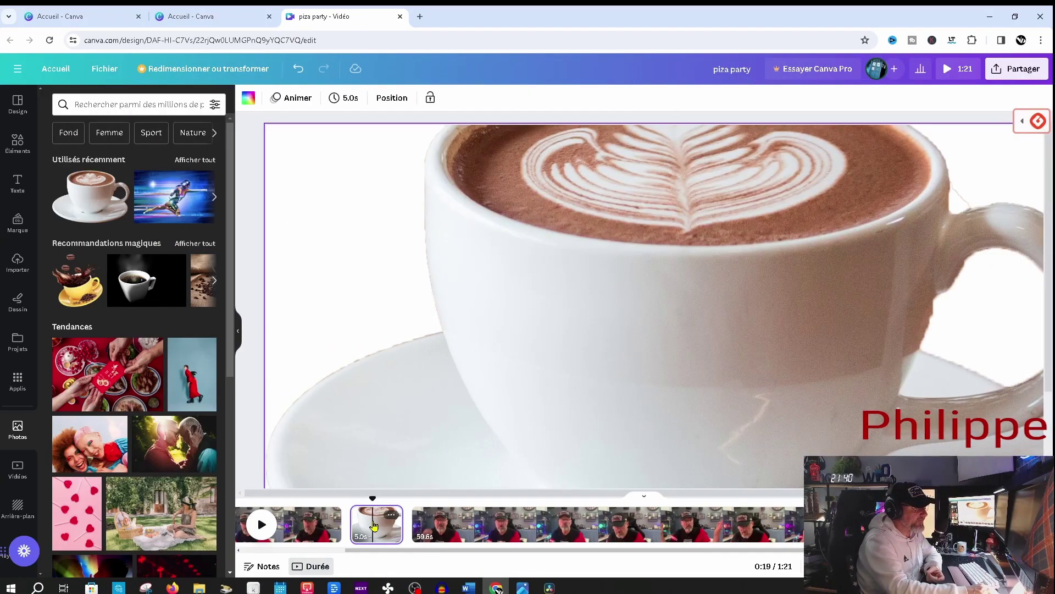
{"action": "right_click", "coordinate": [373, 525]}
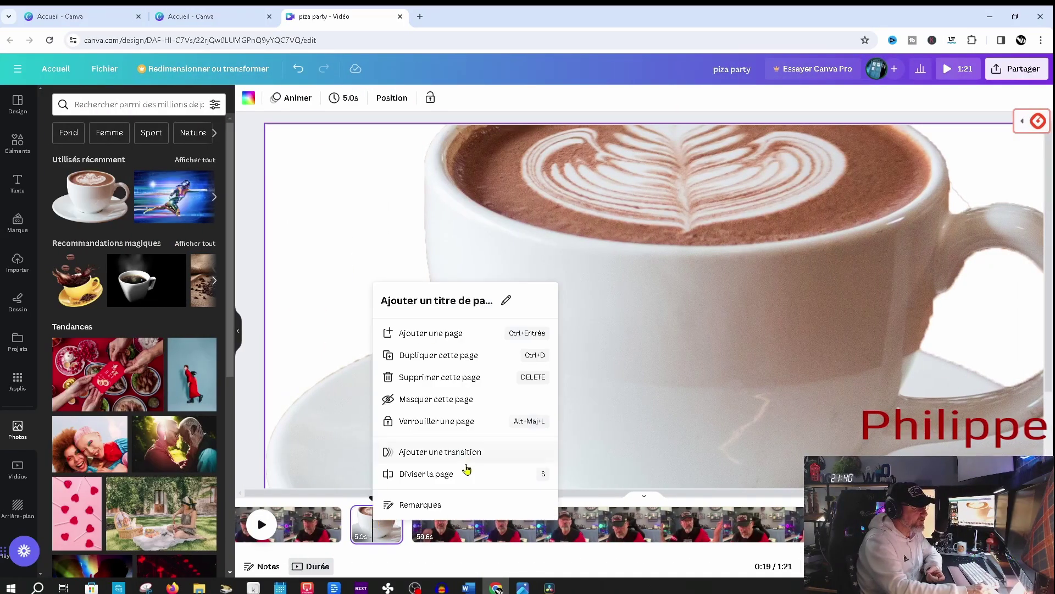
{"action": "left_click", "coordinate": [431, 377]}
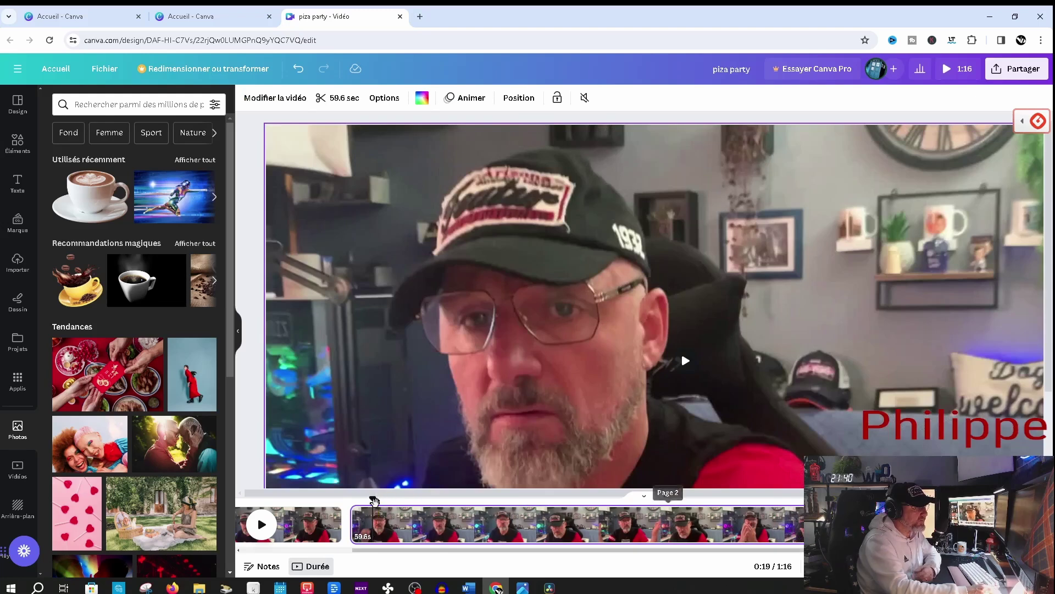
- Move the playhead to 0:22 on the second page and split the page there
{"action": "left_click", "coordinate": [360, 506]}
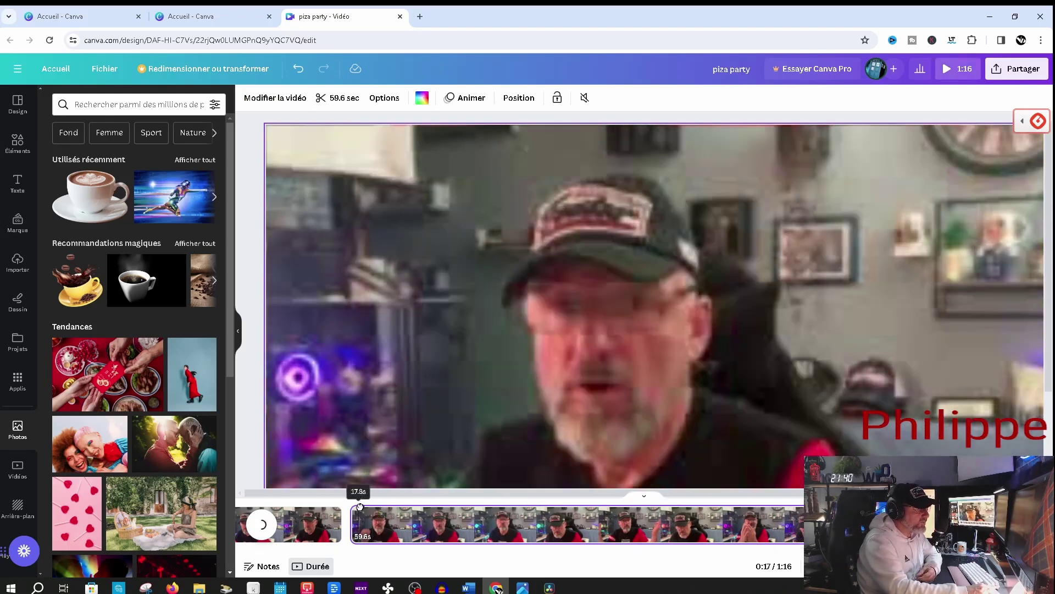
{"action": "left_click_drag", "start_coordinate": [357, 506], "coordinate": [413, 502]}
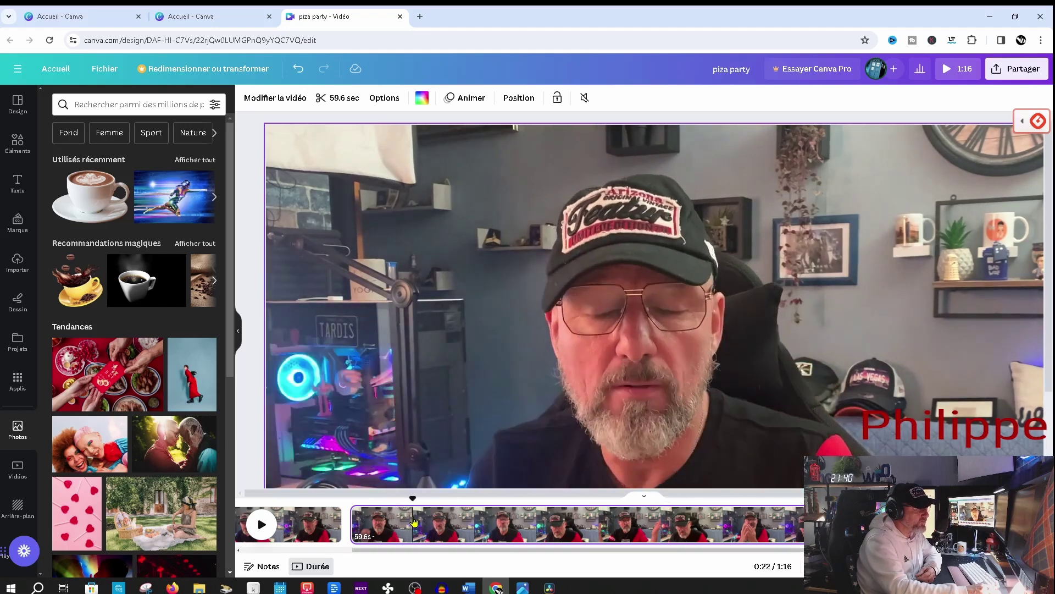
{"action": "right_click", "coordinate": [414, 520]}
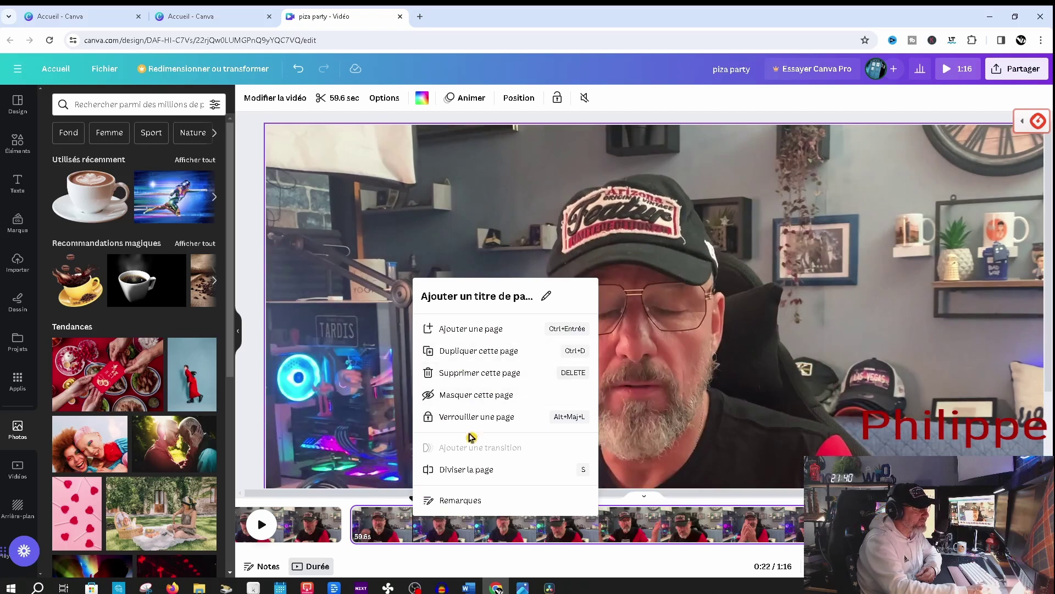
{"action": "left_click", "coordinate": [465, 470]}
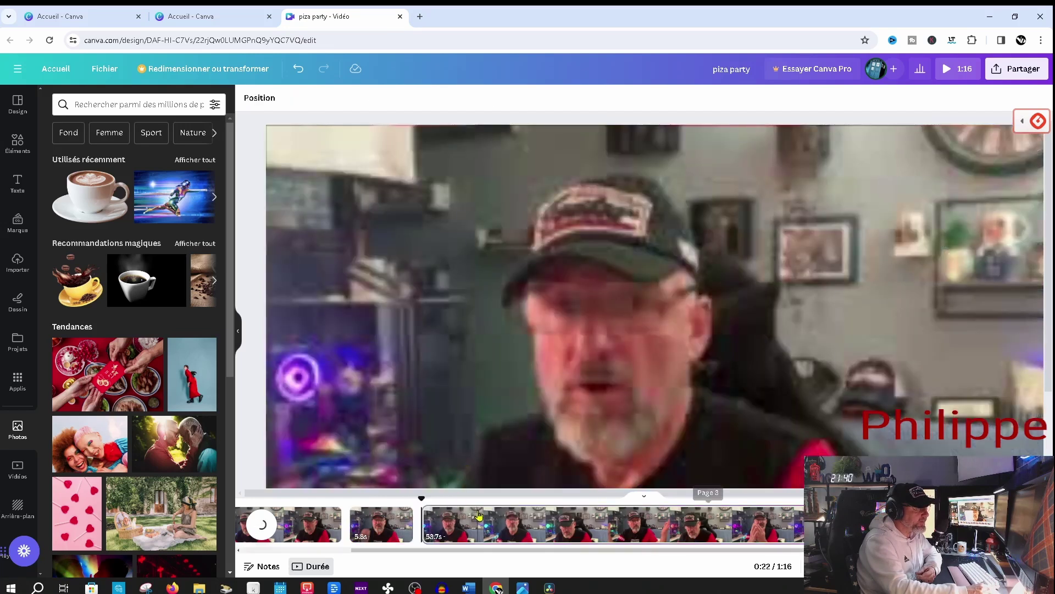
- Split the third page at 0:25 to isolate a short section of the clip
{"action": "left_click_drag", "start_coordinate": [419, 498], "coordinate": [453, 503]}
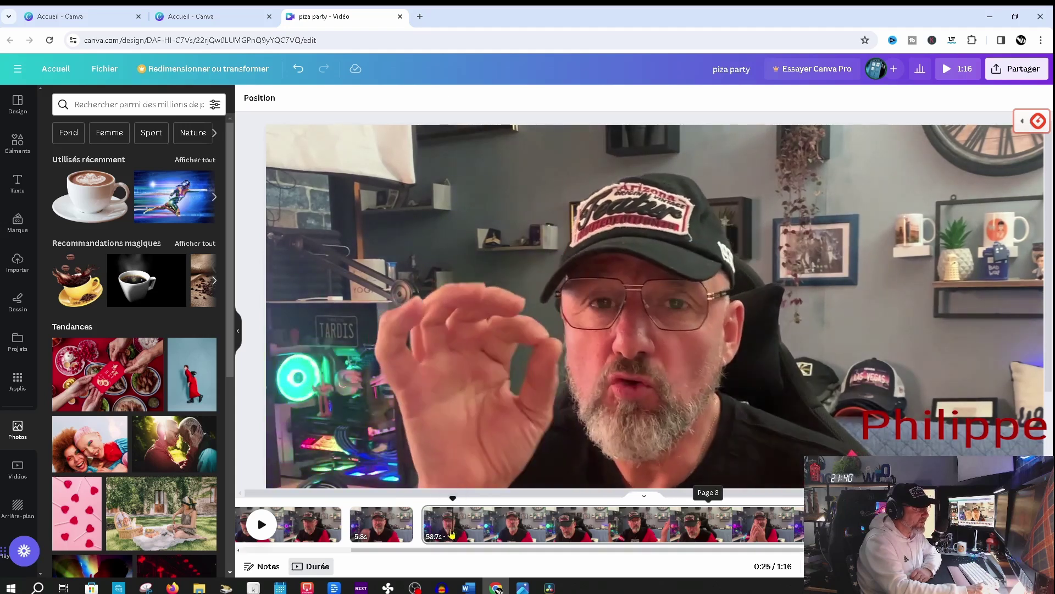
{"action": "right_click", "coordinate": [454, 522]}
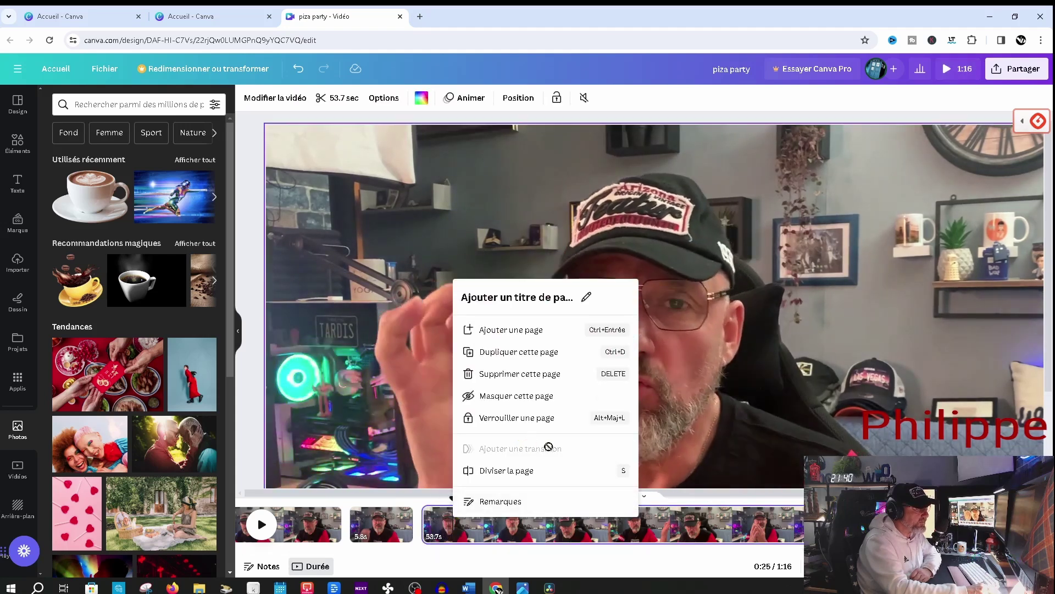
{"action": "left_click", "coordinate": [510, 471]}
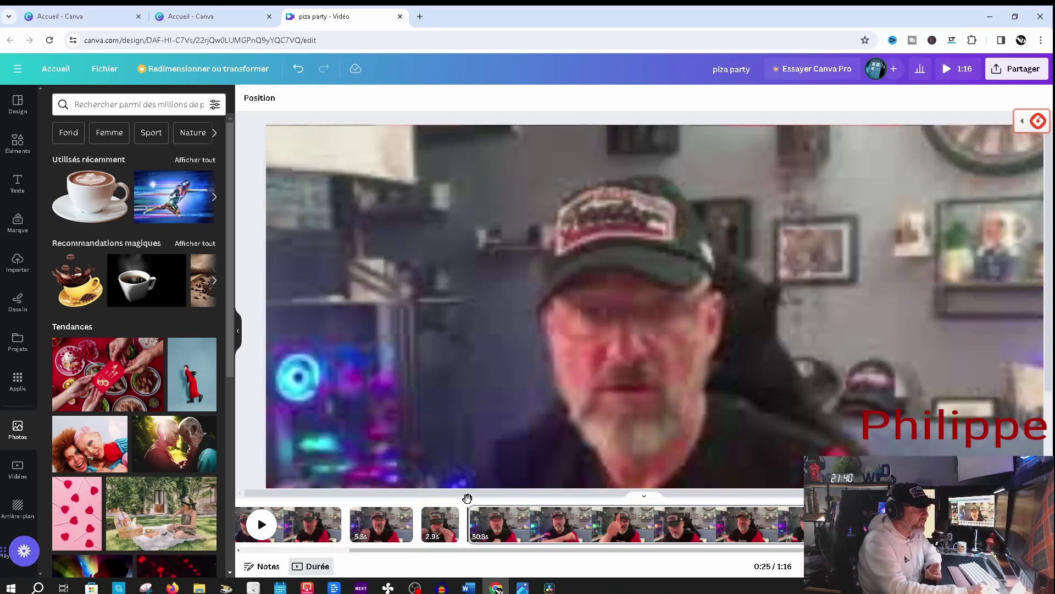
- Play the short third page from its start at 0:22 through to 0:27
{"action": "left_click_drag", "start_coordinate": [467, 498], "coordinate": [421, 498]}
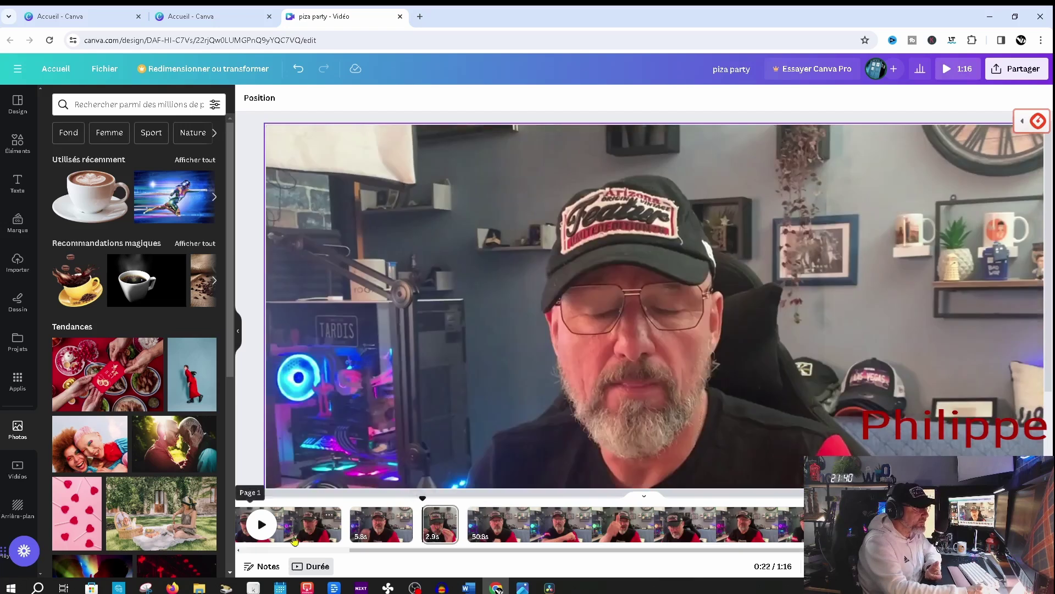
{"action": "left_click", "coordinate": [259, 527]}
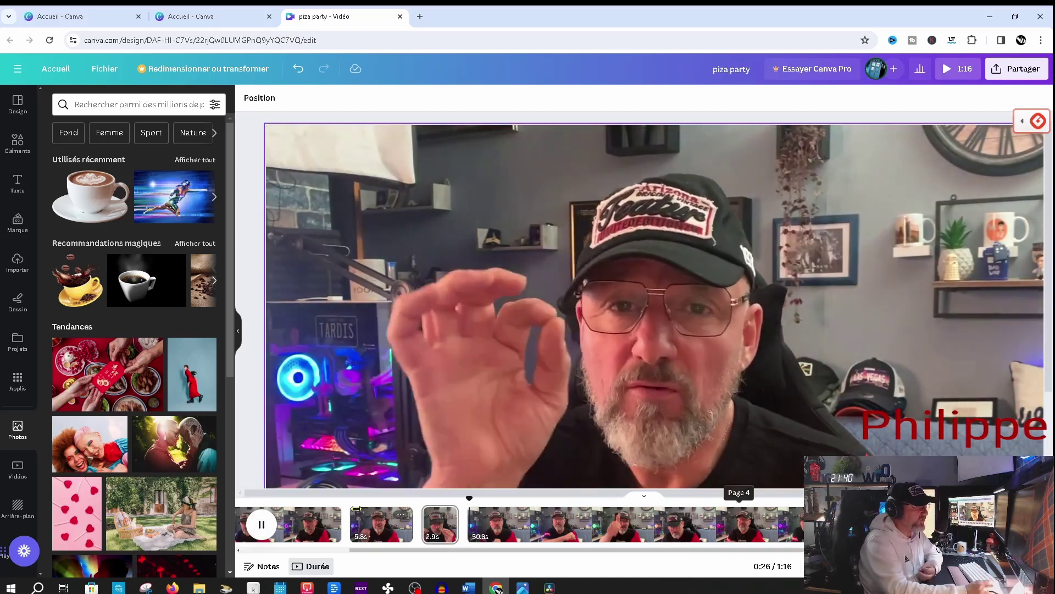
{"action": "key", "text": "space"}
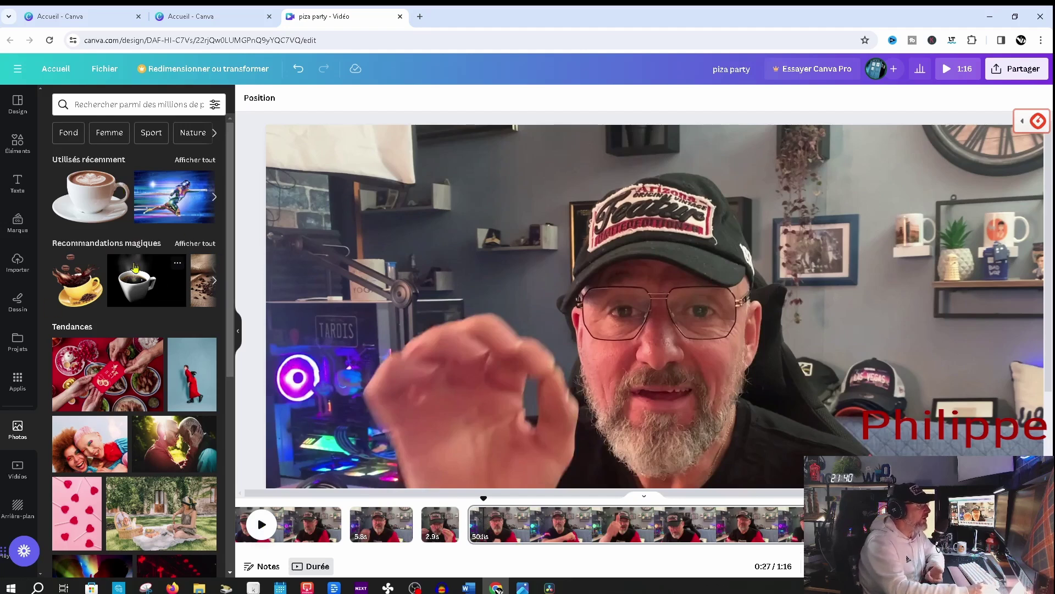
- Try the recommended steaming coffee cup photo with the black background as a full-frame fill on the third page, and undo it
{"action": "scroll", "coordinate": [159, 333], "scroll_direction": "down", "scroll_amount": 4}
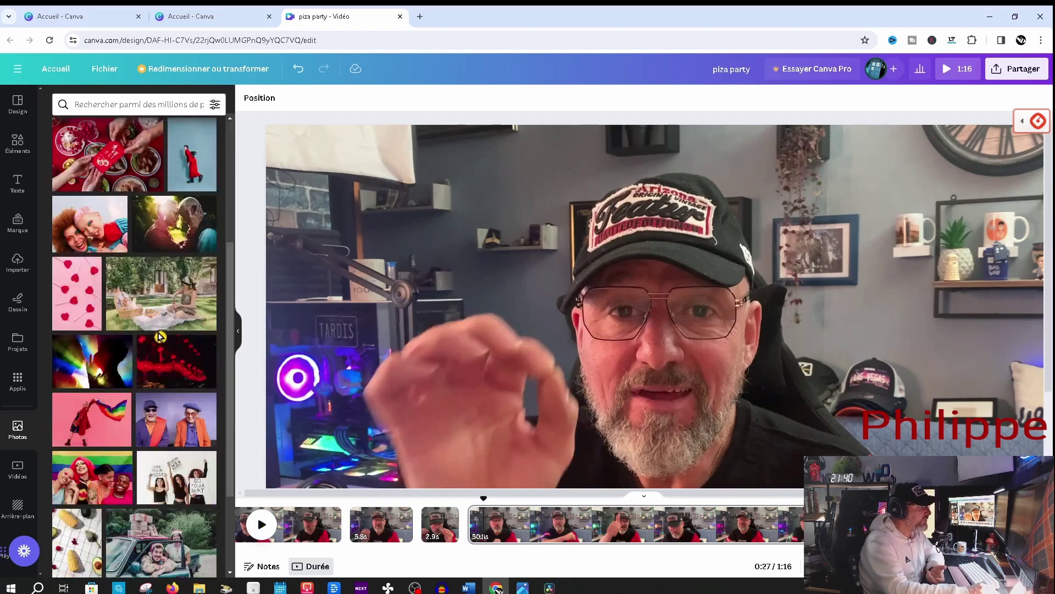
{"action": "scroll", "coordinate": [159, 336], "scroll_direction": "up", "scroll_amount": 4}
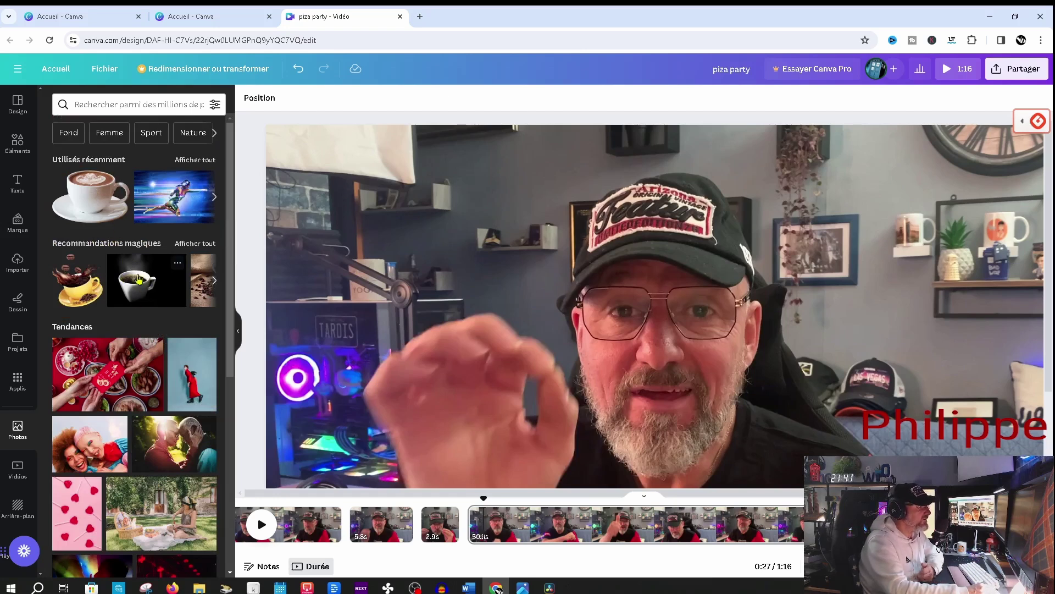
{"action": "left_click_drag", "start_coordinate": [139, 279], "coordinate": [443, 528]}
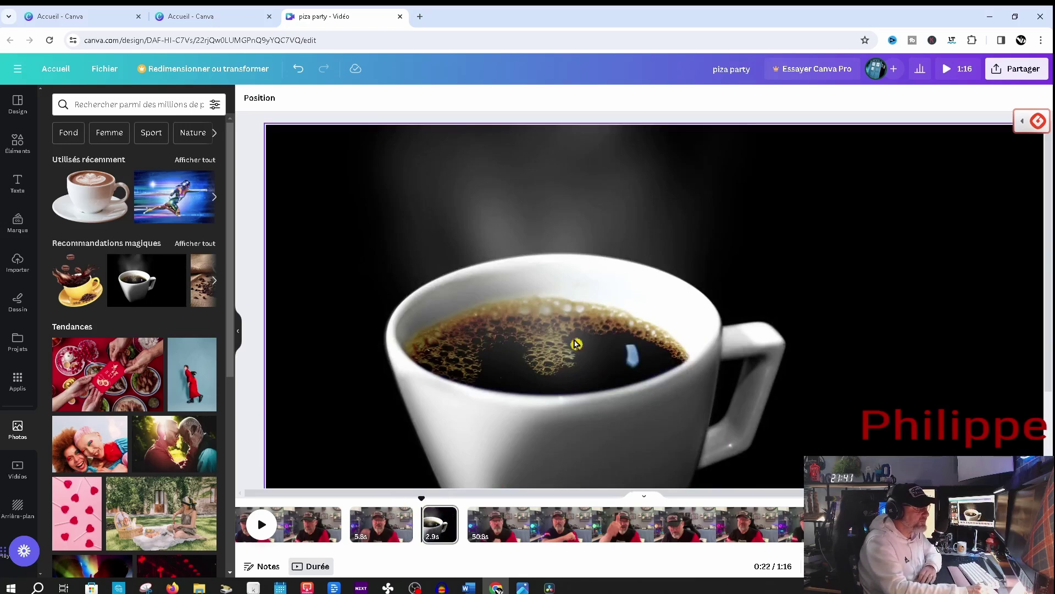
{"action": "left_click", "coordinate": [570, 365]}
{"action": "left_click", "coordinate": [816, 197]}
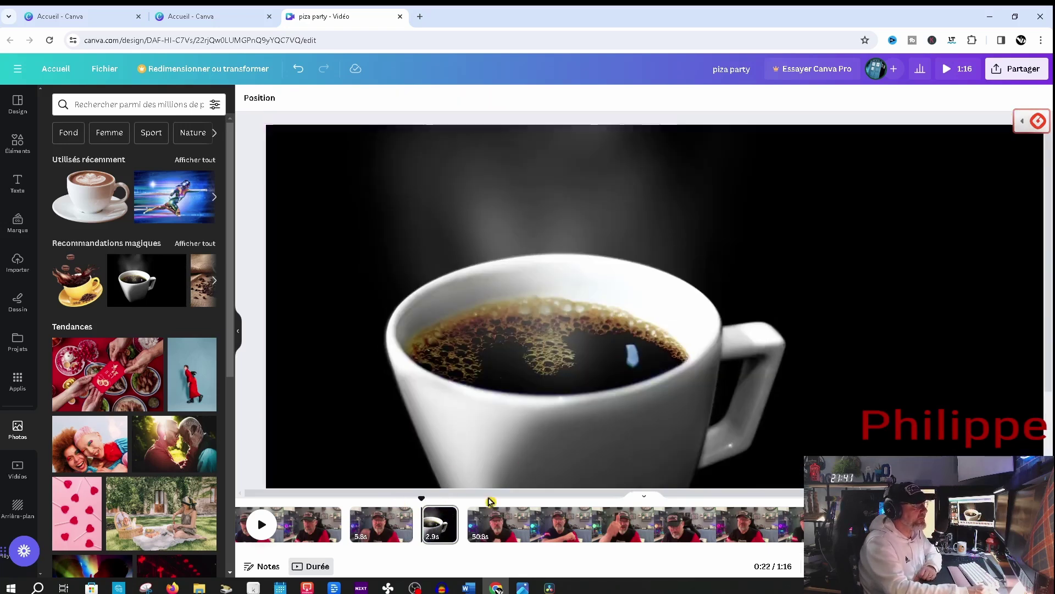
{"action": "left_click", "coordinate": [298, 70]}
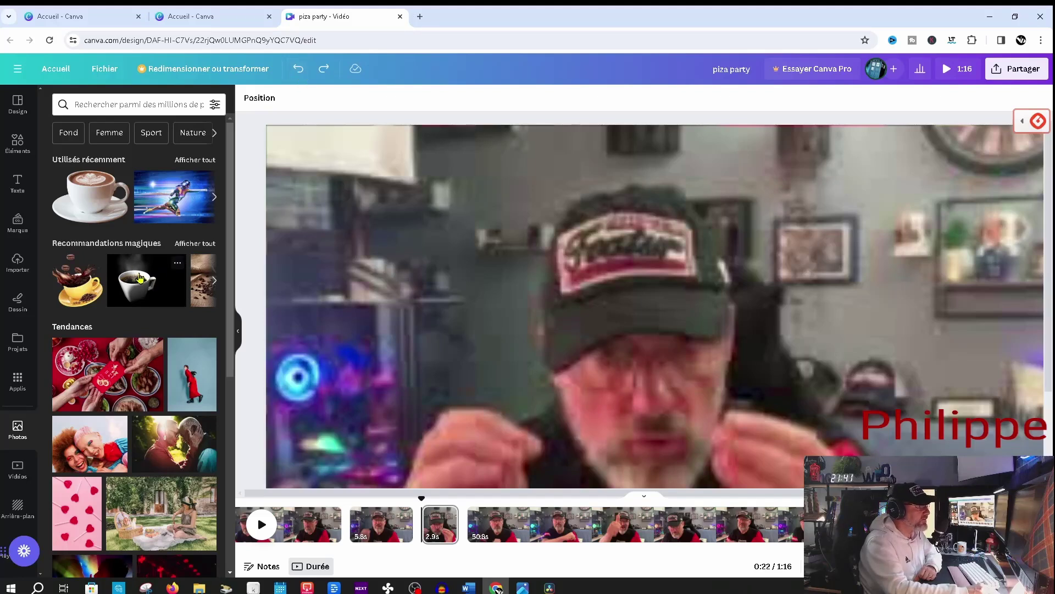
- Try overlaying the black-background coffee photo on the third page, move it to the frame's upper edge, and delete it
{"action": "left_click_drag", "start_coordinate": [140, 278], "coordinate": [406, 210]}
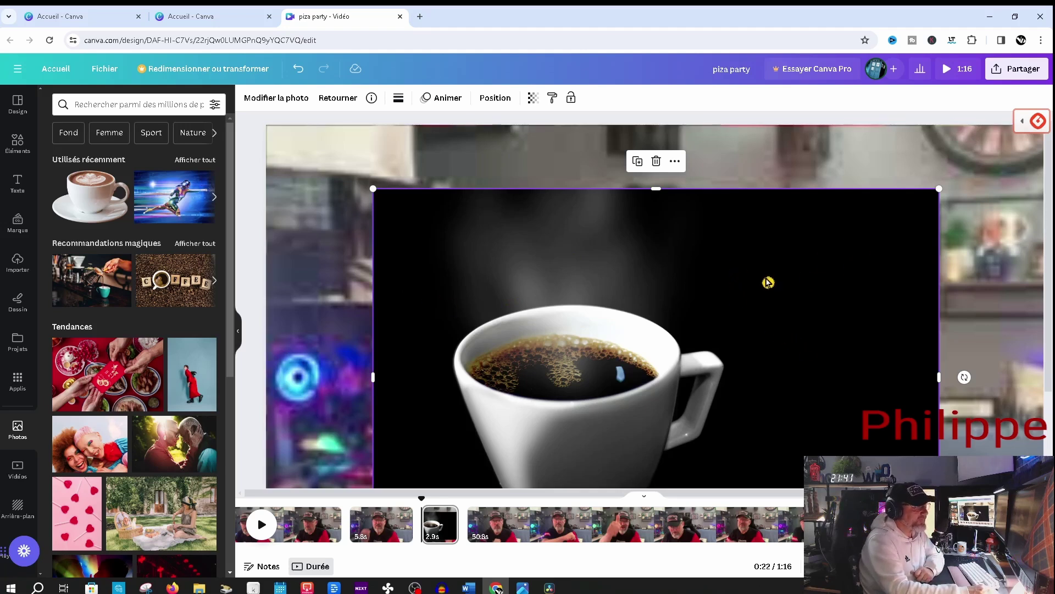
{"action": "left_click_drag", "start_coordinate": [768, 282], "coordinate": [721, 209]}
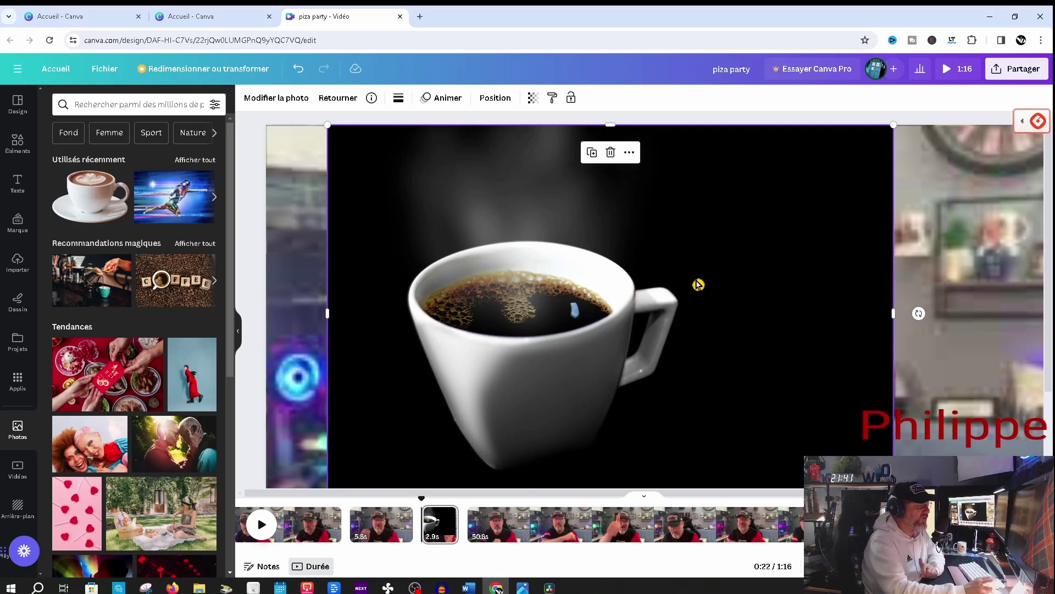
{"action": "key", "text": "Delete"}
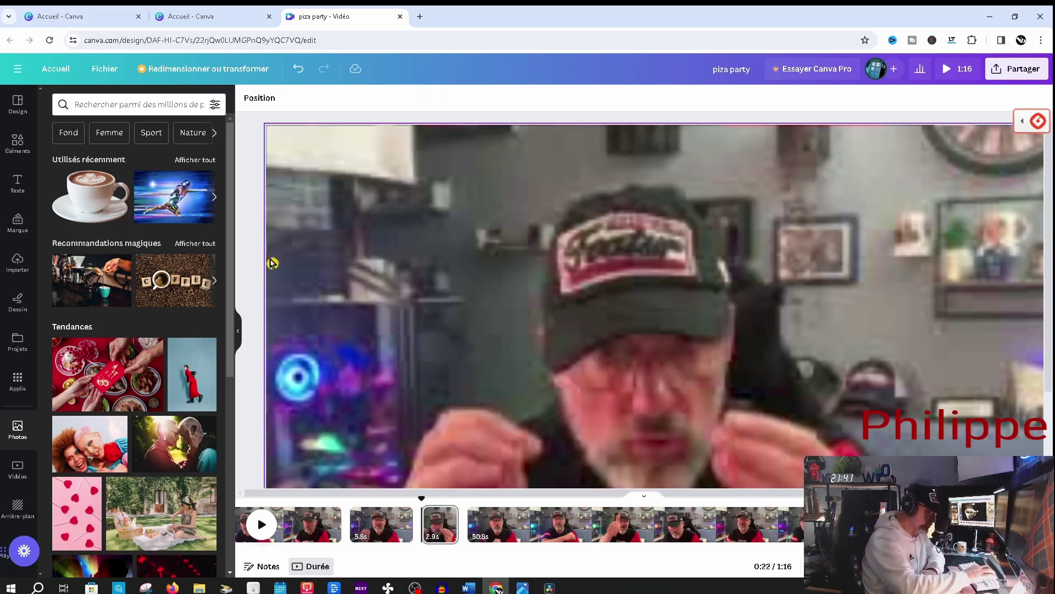
- Add the recently used latte cup photo to the third page, shrink it and place it over the man's face
{"action": "left_click", "coordinate": [79, 196]}
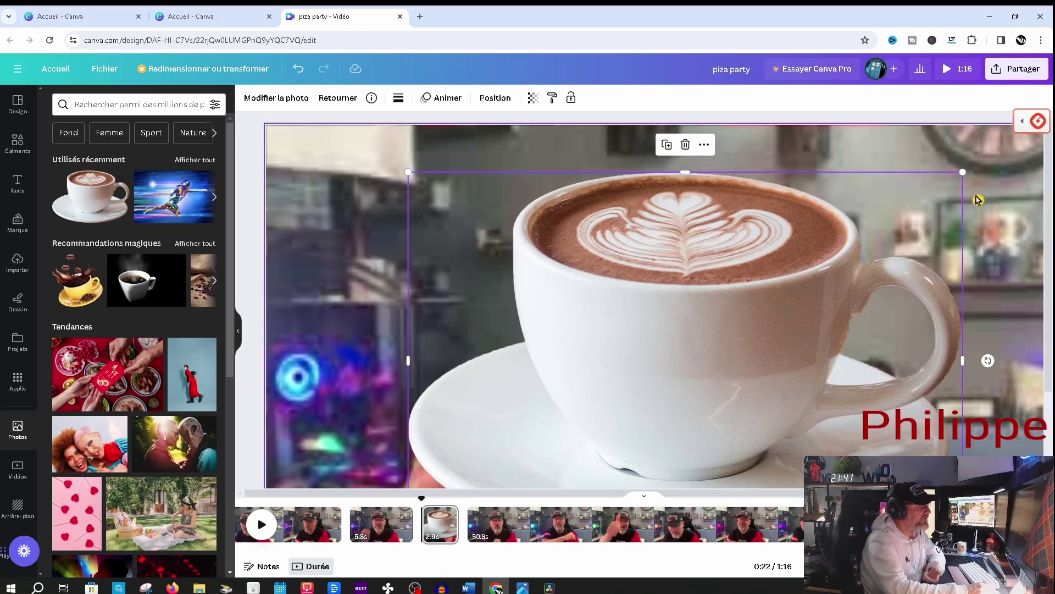
{"action": "left_click_drag", "start_coordinate": [964, 175], "coordinate": [728, 332]}
{"action": "left_click_drag", "start_coordinate": [556, 427], "coordinate": [629, 361]}
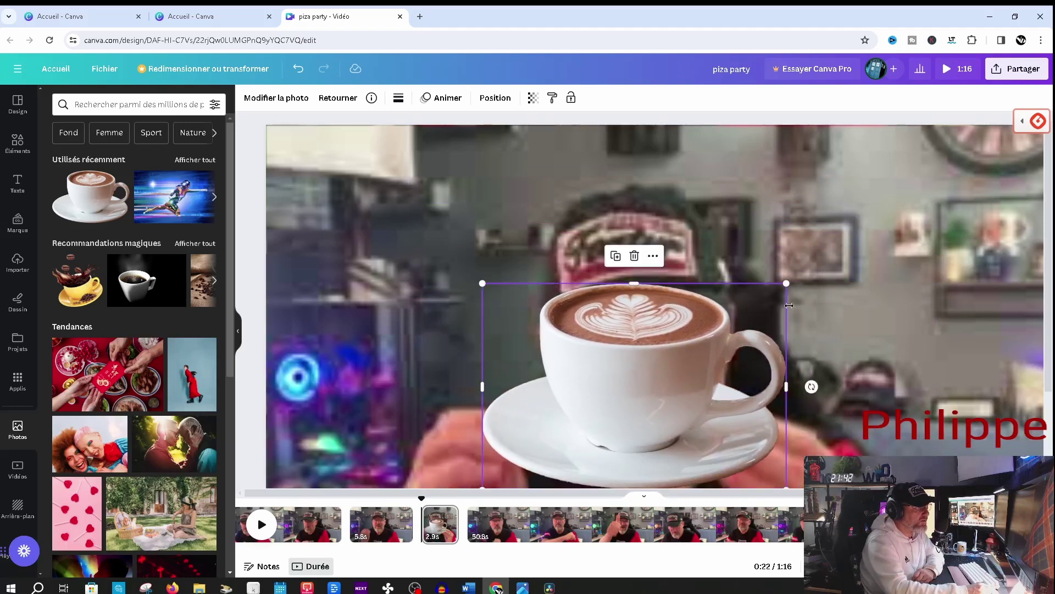
{"action": "left_click_drag", "start_coordinate": [790, 283], "coordinate": [736, 320]}
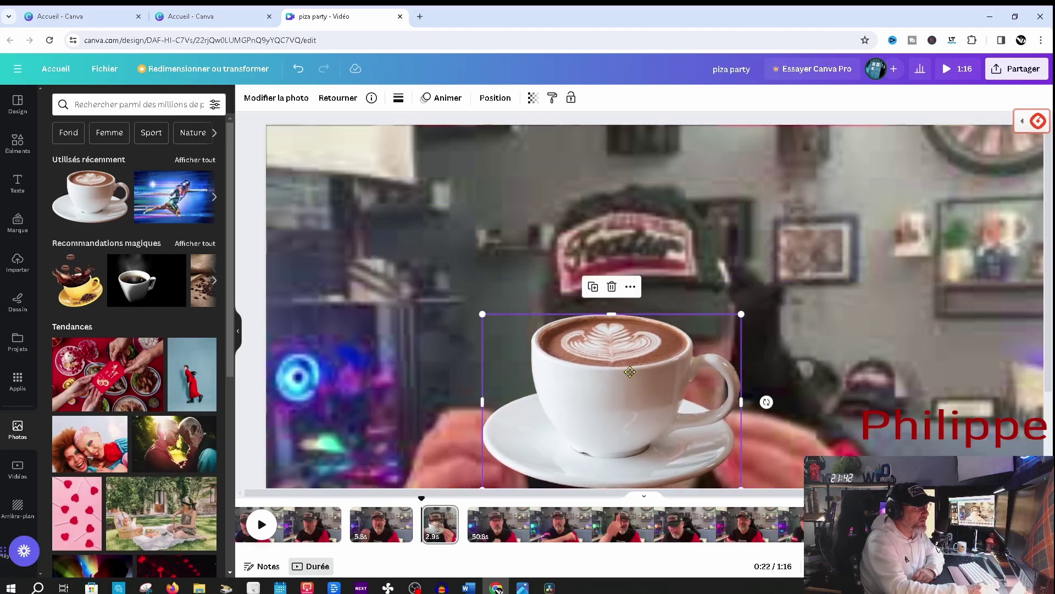
{"action": "left_click_drag", "start_coordinate": [630, 371], "coordinate": [669, 351]}
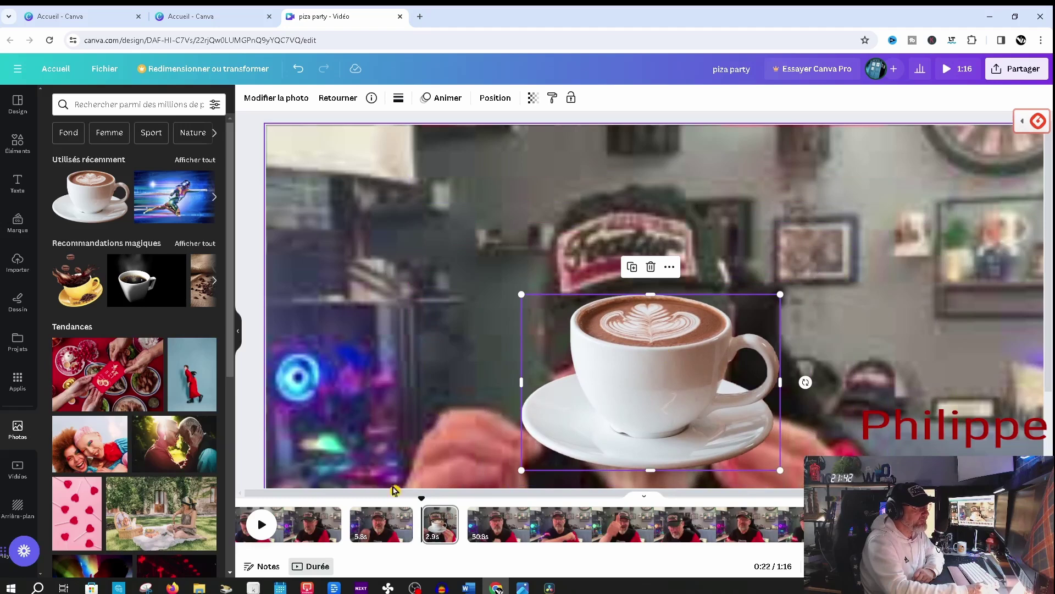
- Play the video from 0:19 through the short cup page to check the overlay, and pause it
{"action": "left_click_drag", "start_coordinate": [424, 498], "coordinate": [375, 498]}
{"action": "left_click", "coordinate": [385, 522]}
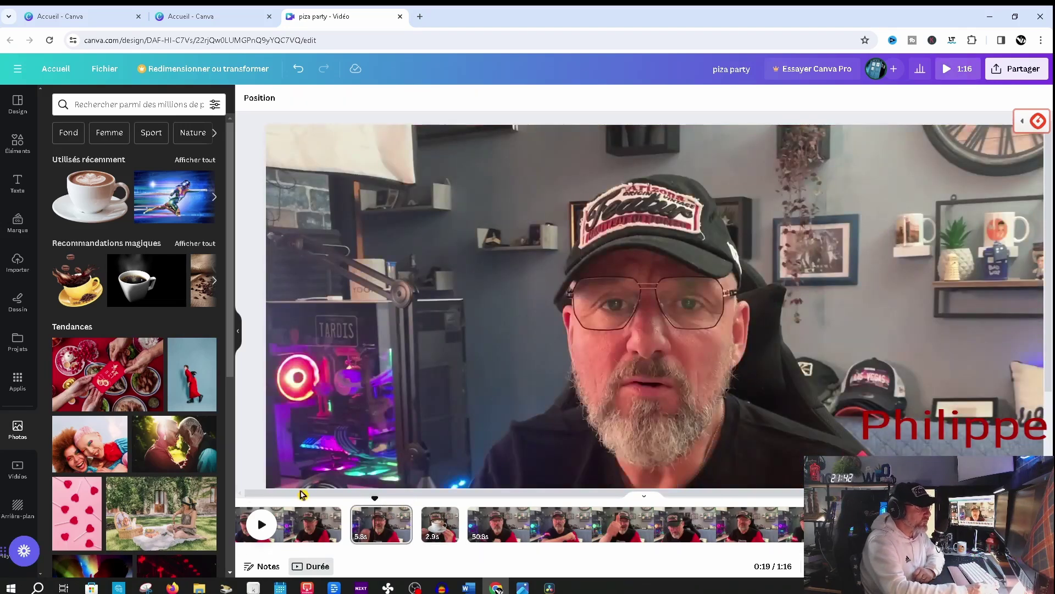
{"action": "left_click", "coordinate": [251, 527]}
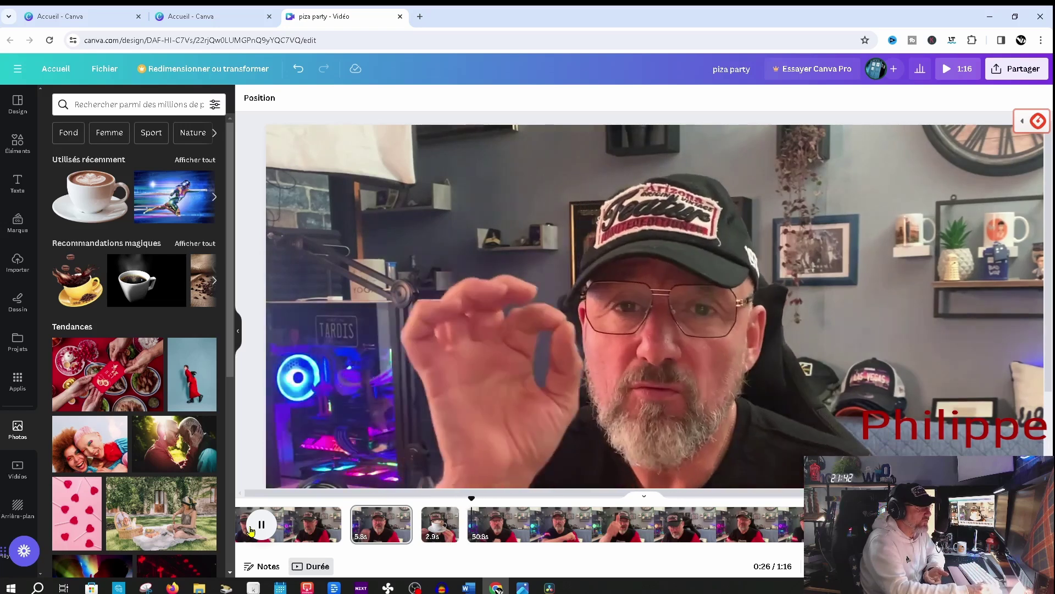
{"action": "left_click", "coordinate": [254, 527]}
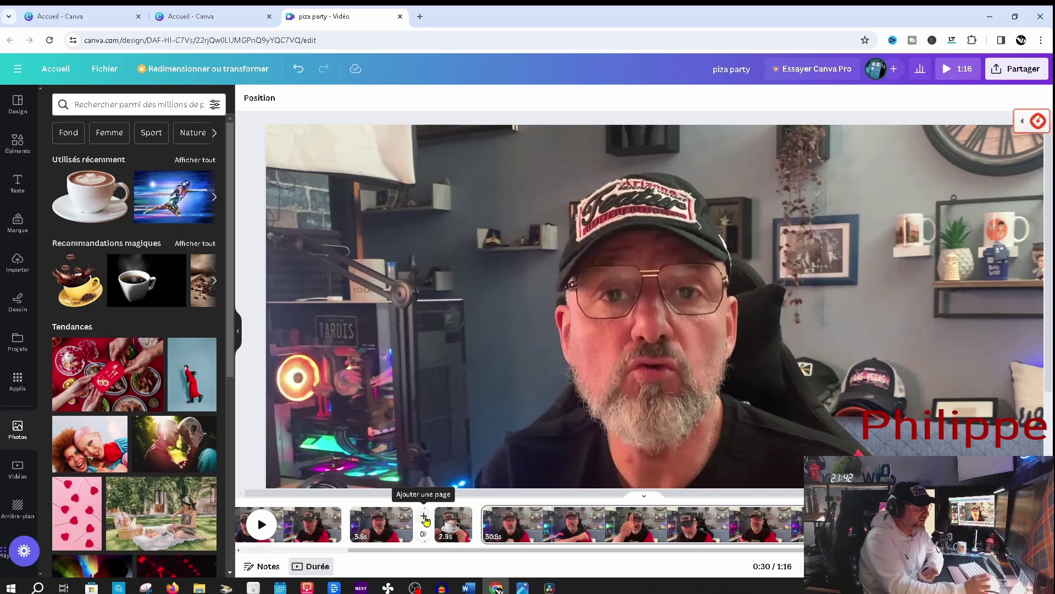
- Insert a blank page between the second page and the cup page, and delete it
{"action": "left_click", "coordinate": [425, 520]}
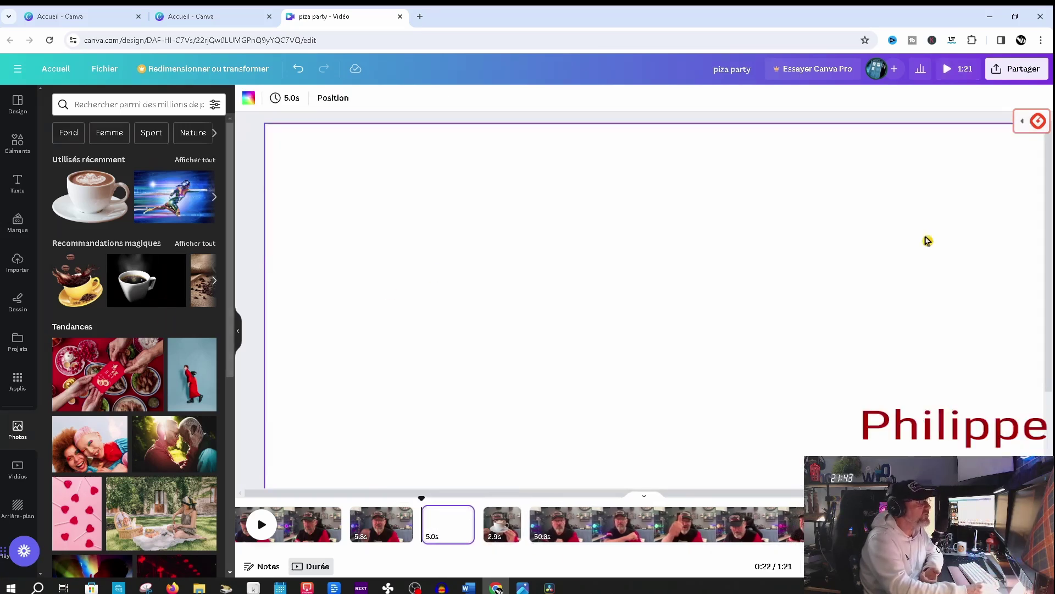
{"action": "right_click", "coordinate": [450, 527]}
{"action": "left_click", "coordinate": [502, 424]}
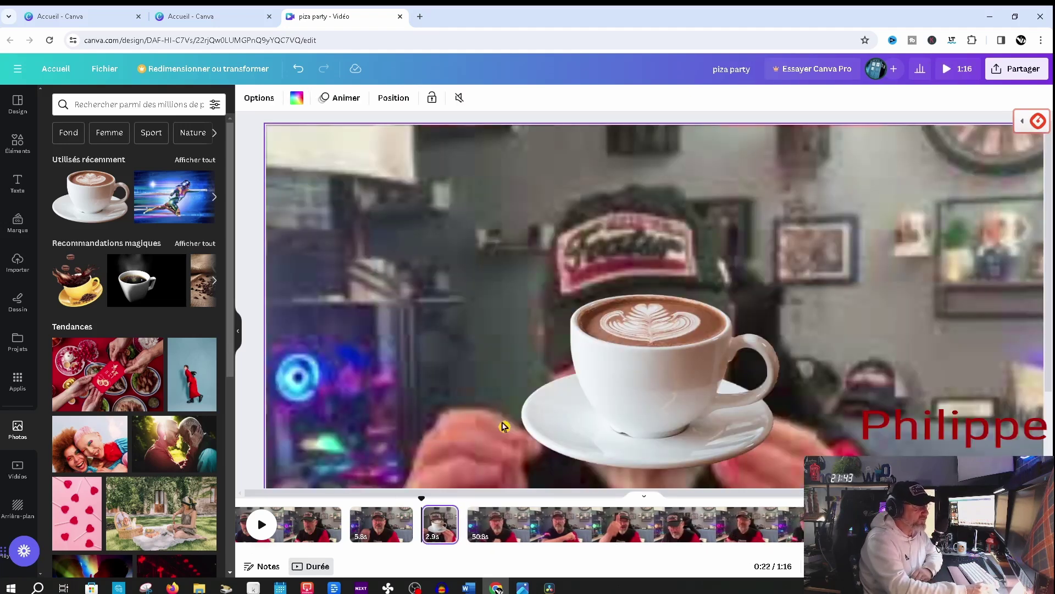
- Add a Flux transition between the second page and the cup page, and set the playhead to 0:19 for previewing it
{"action": "mouse_move", "coordinate": [421, 530]}
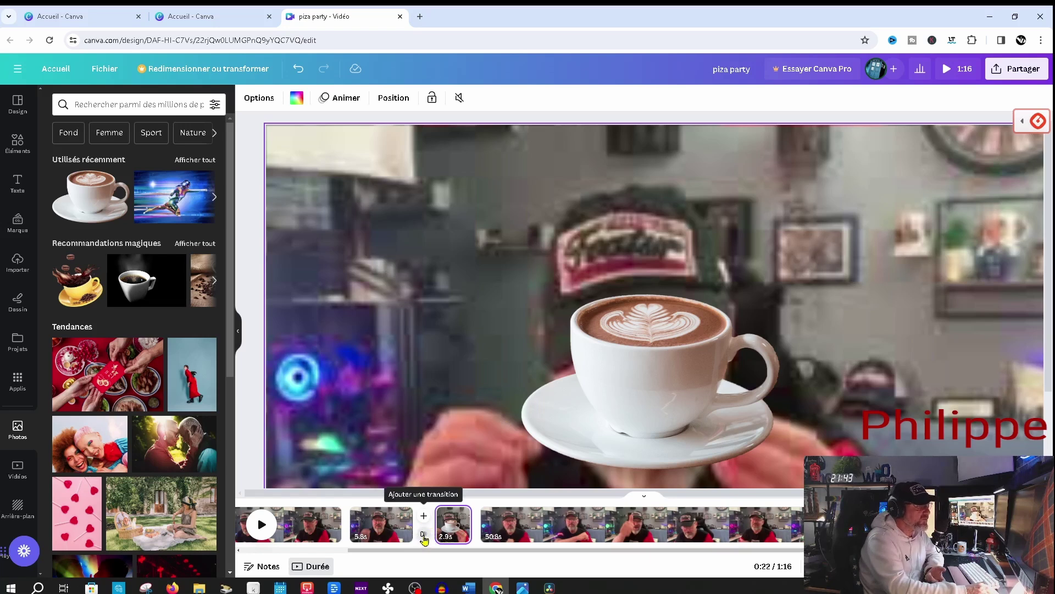
{"action": "left_click", "coordinate": [423, 537]}
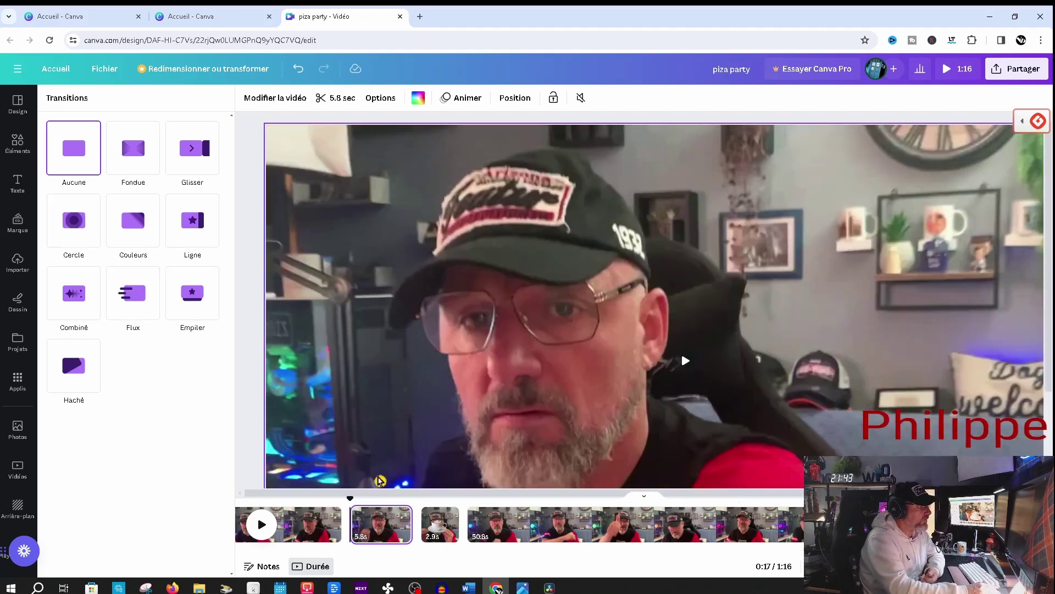
{"action": "mouse_move", "coordinate": [423, 536]}
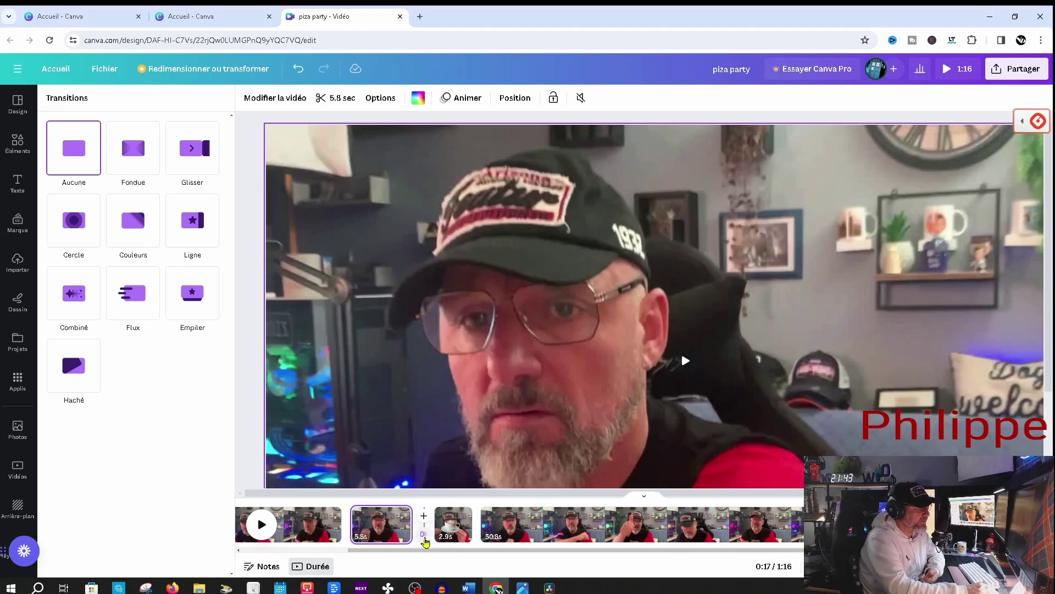
{"action": "left_click", "coordinate": [134, 308]}
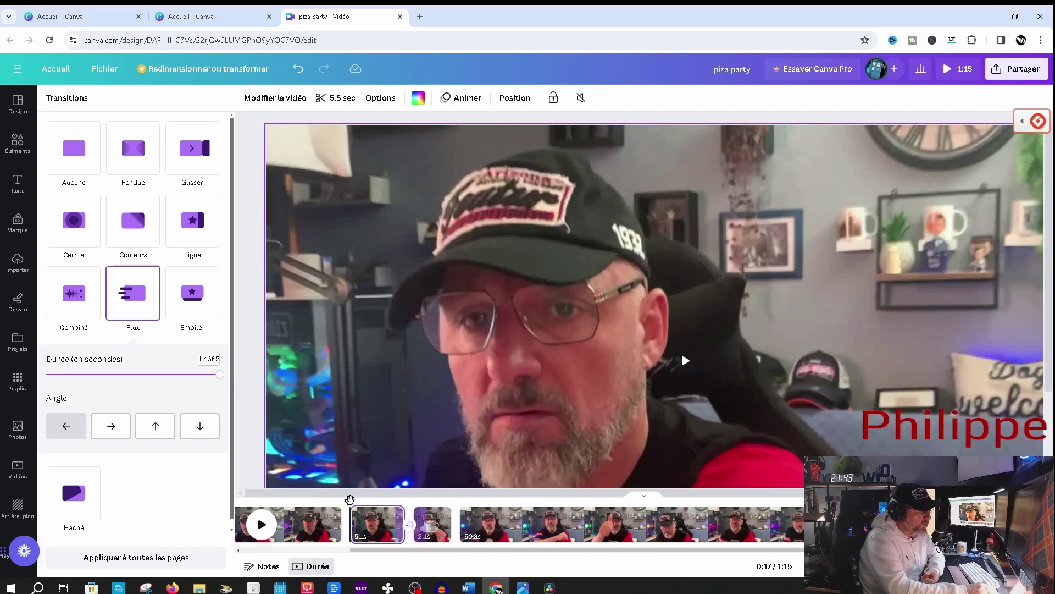
{"action": "left_click_drag", "start_coordinate": [348, 497], "coordinate": [374, 498]}
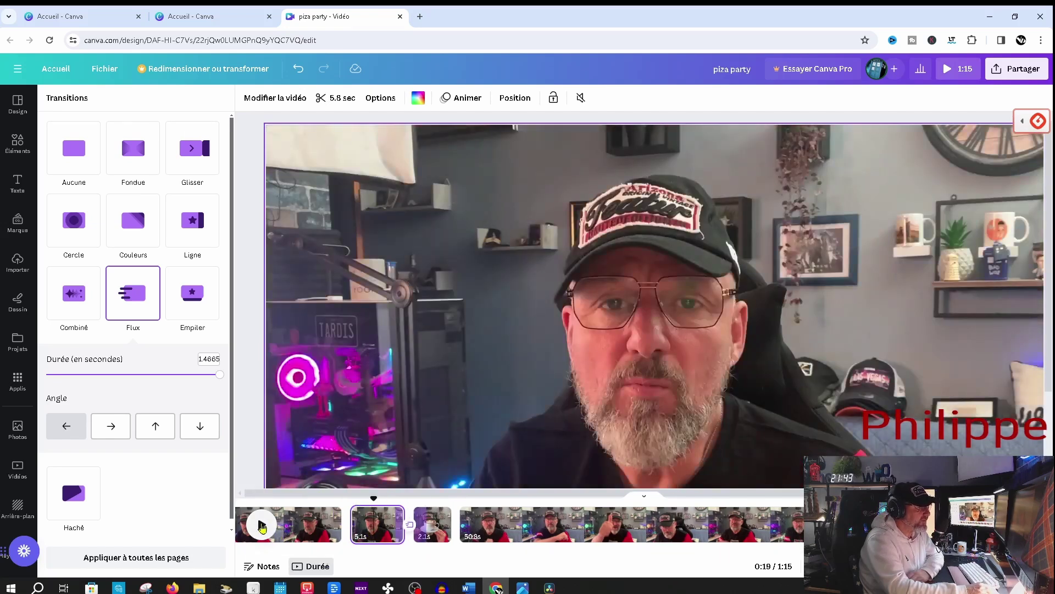
- Play the video from 0:19 to preview the Flux transition between the second page and the cup page
{"action": "left_click", "coordinate": [260, 525]}
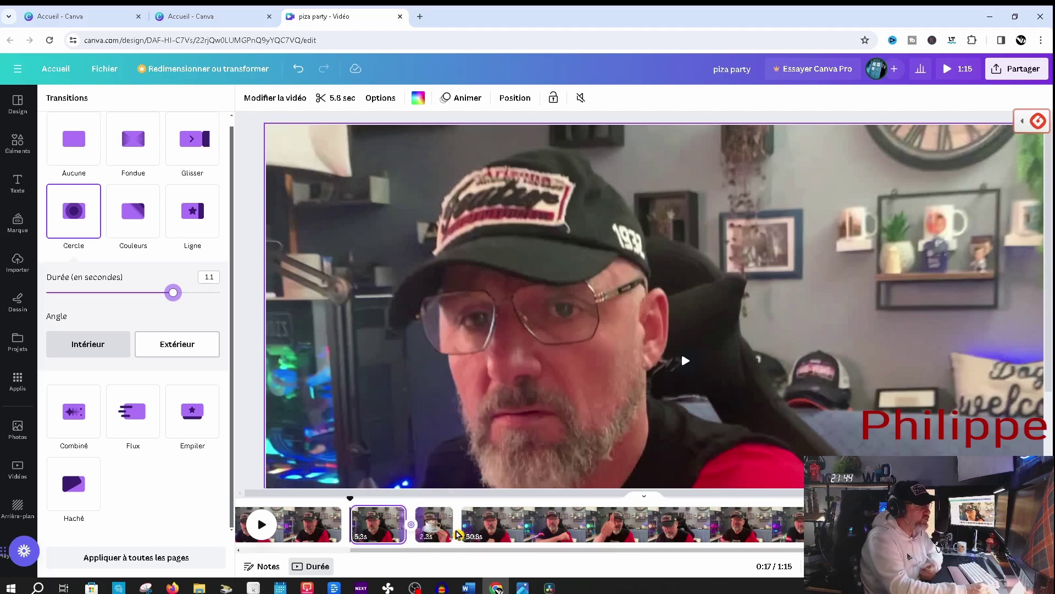
{"action": "mouse_move", "coordinate": [461, 538]}
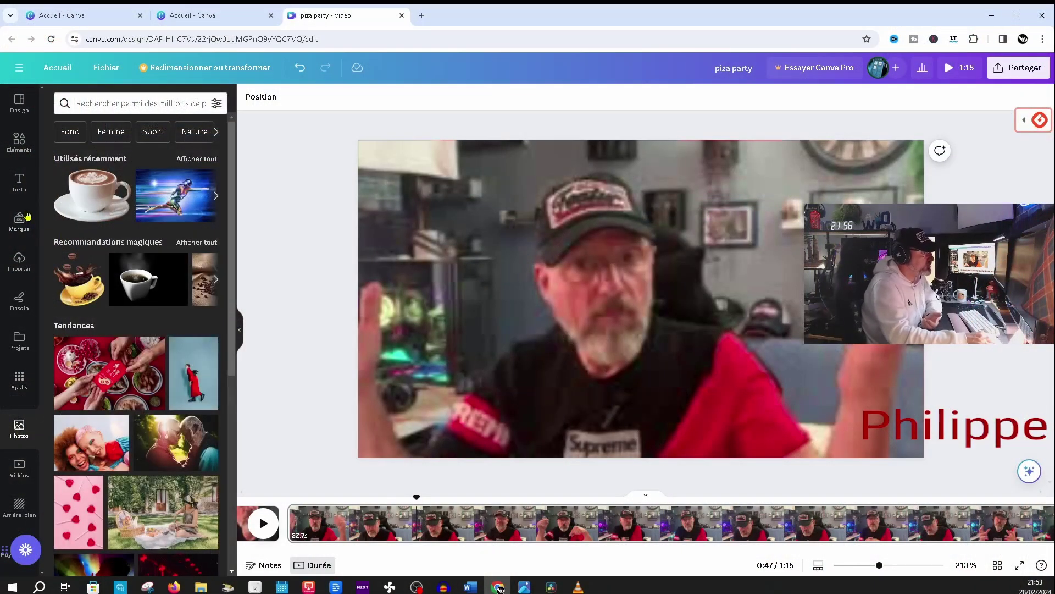
- Browse the uploaded images, videos and audio, and add the uploaded Mia MP3 track to the timeline beneath the video pages
{"action": "left_click", "coordinate": [20, 263]}
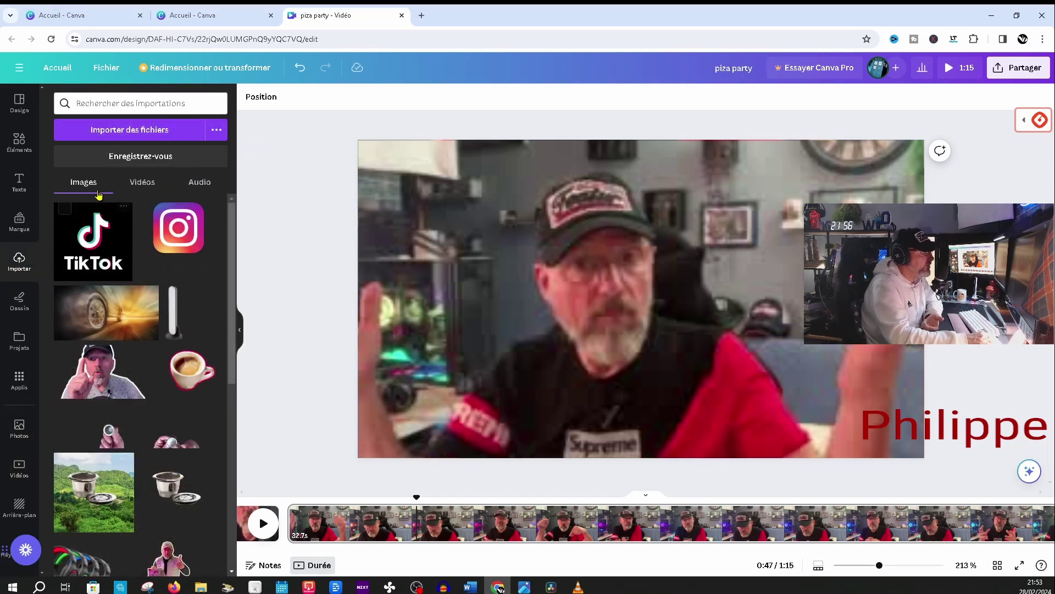
{"action": "left_click", "coordinate": [142, 182]}
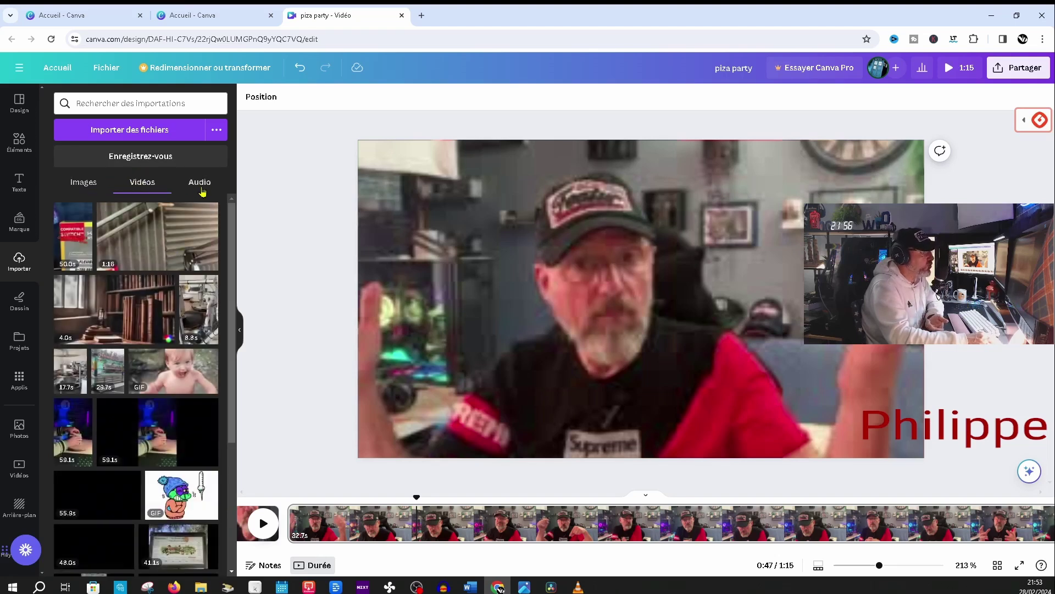
{"action": "left_click", "coordinate": [200, 183]}
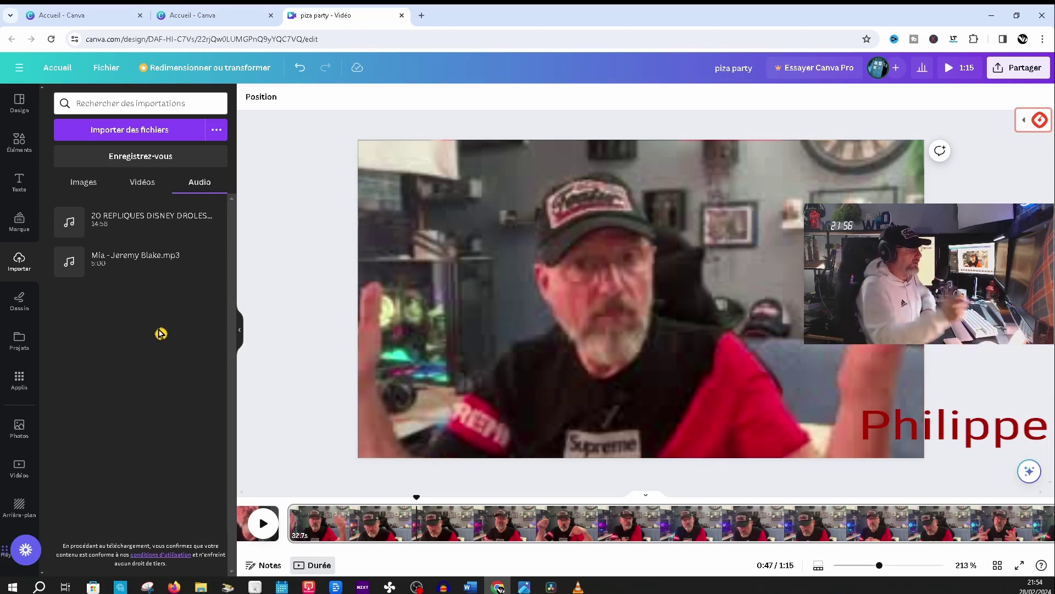
{"action": "mouse_move", "coordinate": [99, 268]}
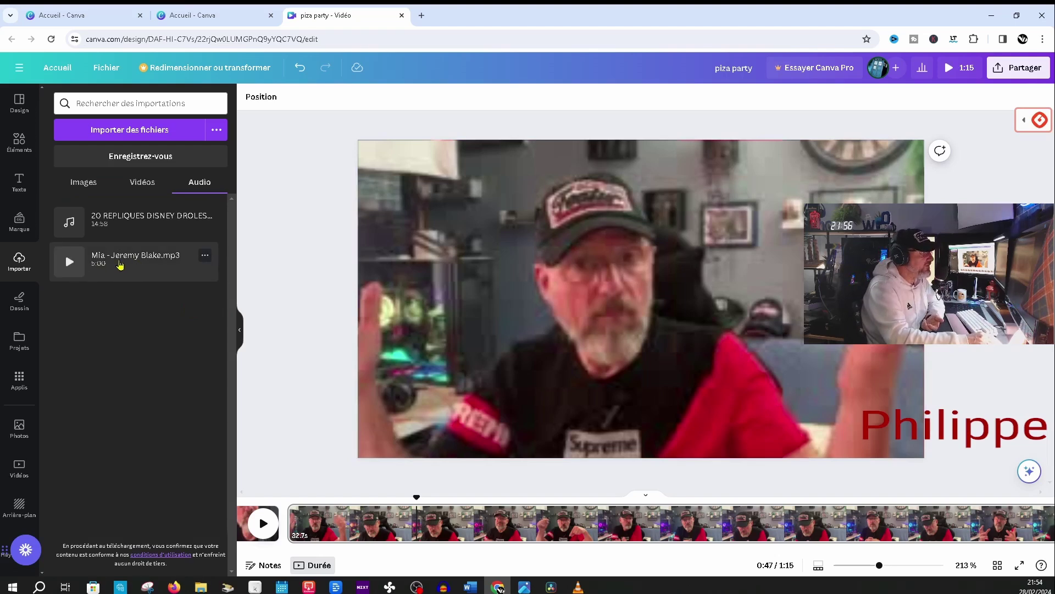
{"action": "left_click_drag", "start_coordinate": [134, 268], "coordinate": [321, 540]}
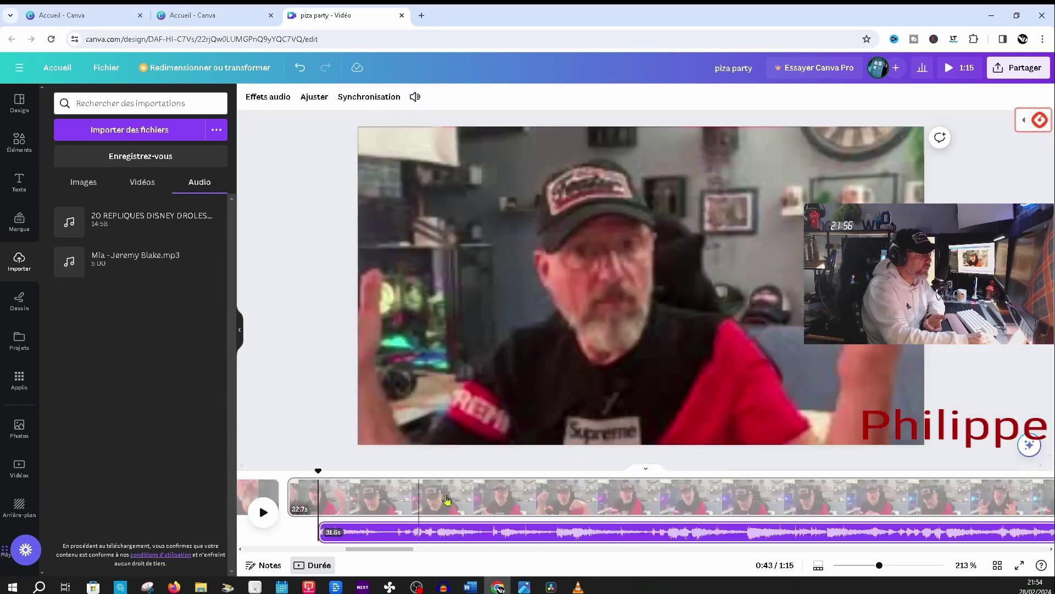
- Extend the music track back to the start of the video at 0:00 and shift which section of the song plays
{"action": "left_click_drag", "start_coordinate": [429, 538], "coordinate": [297, 537]}
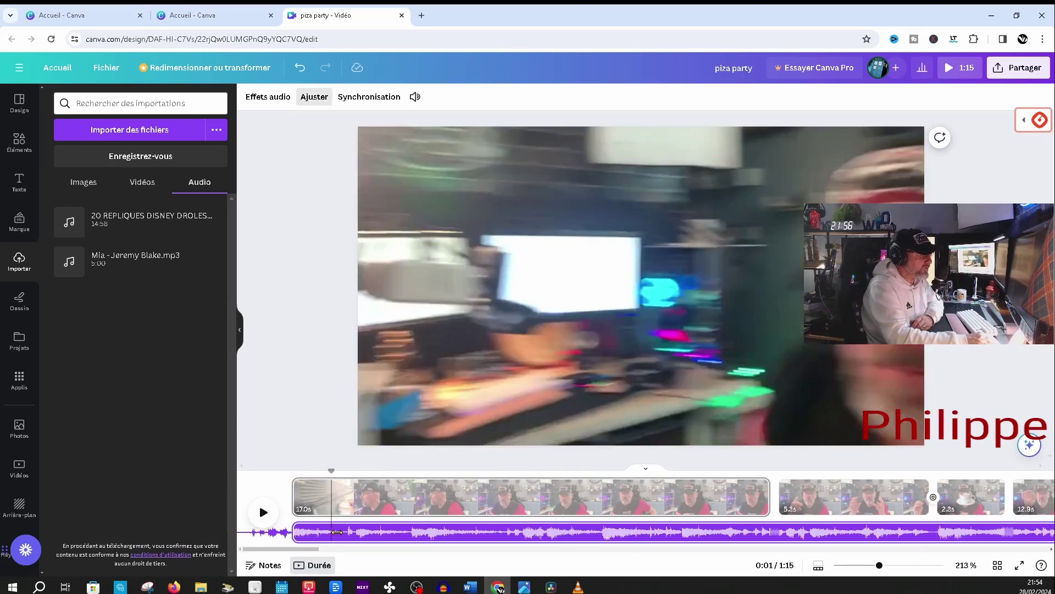
{"action": "left_click_drag", "start_coordinate": [336, 529], "coordinate": [364, 536]}
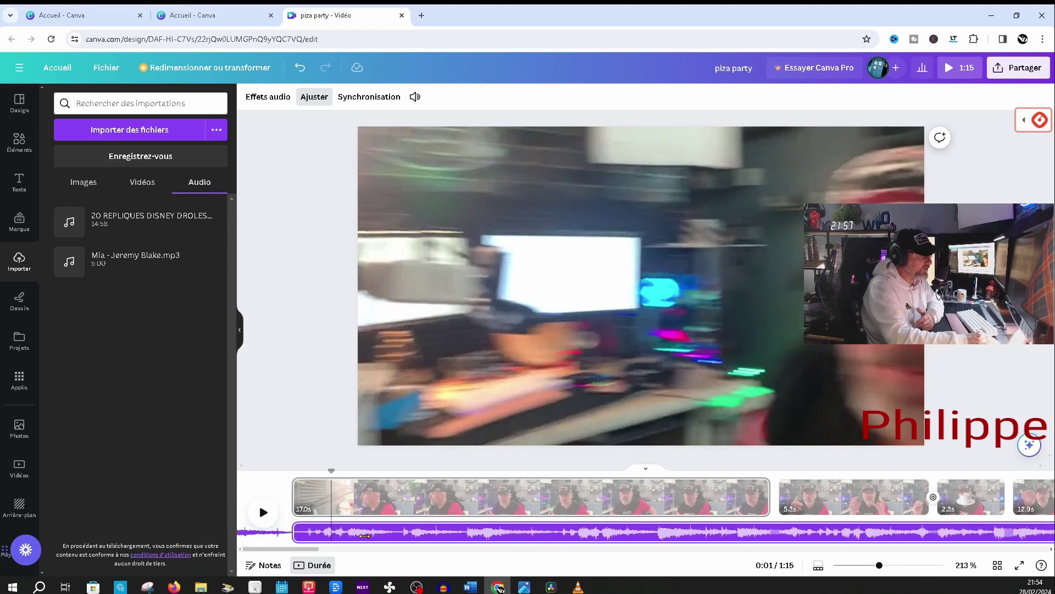
{"action": "left_click", "coordinate": [365, 533]}
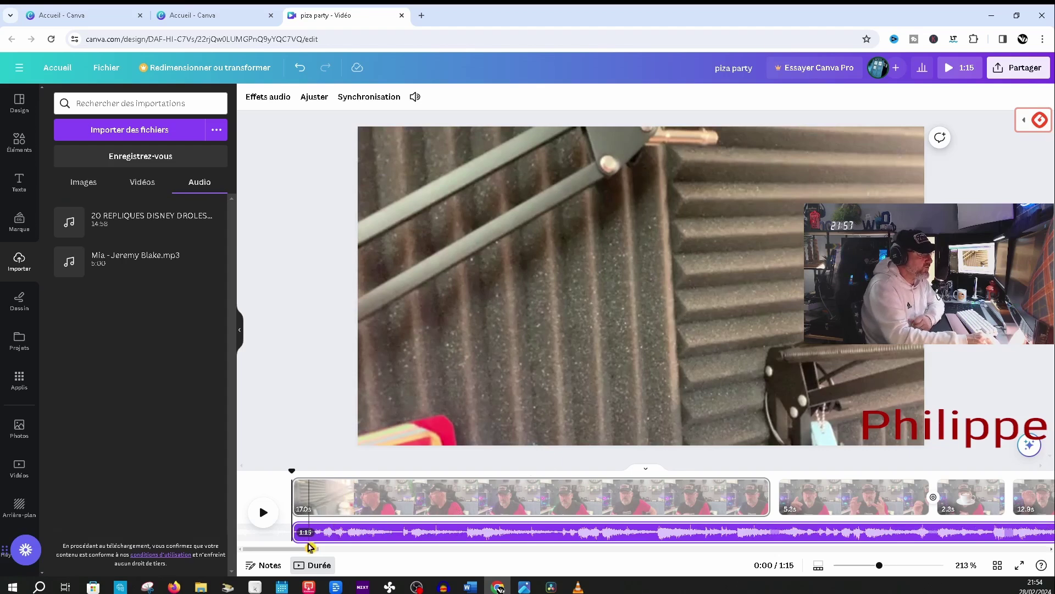
{"action": "mouse_move", "coordinate": [295, 533]}
{"action": "left_mouse_down"}
{"action": "mouse_move", "coordinate": [586, 535]}
{"action": "mouse_move", "coordinate": [285, 533]}
{"action": "left_mouse_up"}
- Clear the music from the first page by splitting it at about 0:03, starting the second piece at 0:17 and deleting the first piece
{"action": "right_click", "coordinate": [386, 532]}
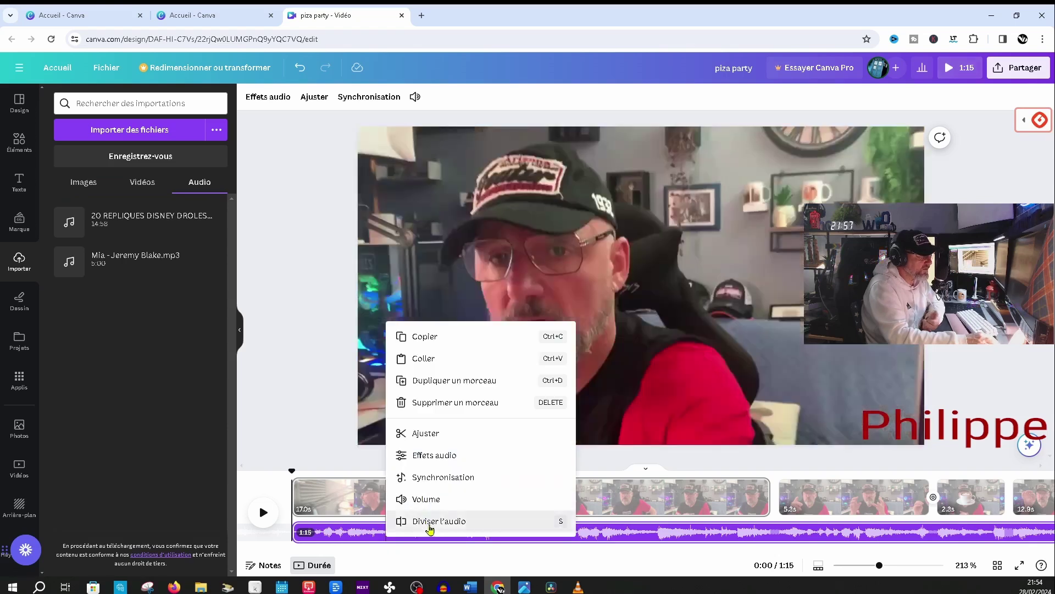
{"action": "left_click", "coordinate": [425, 521]}
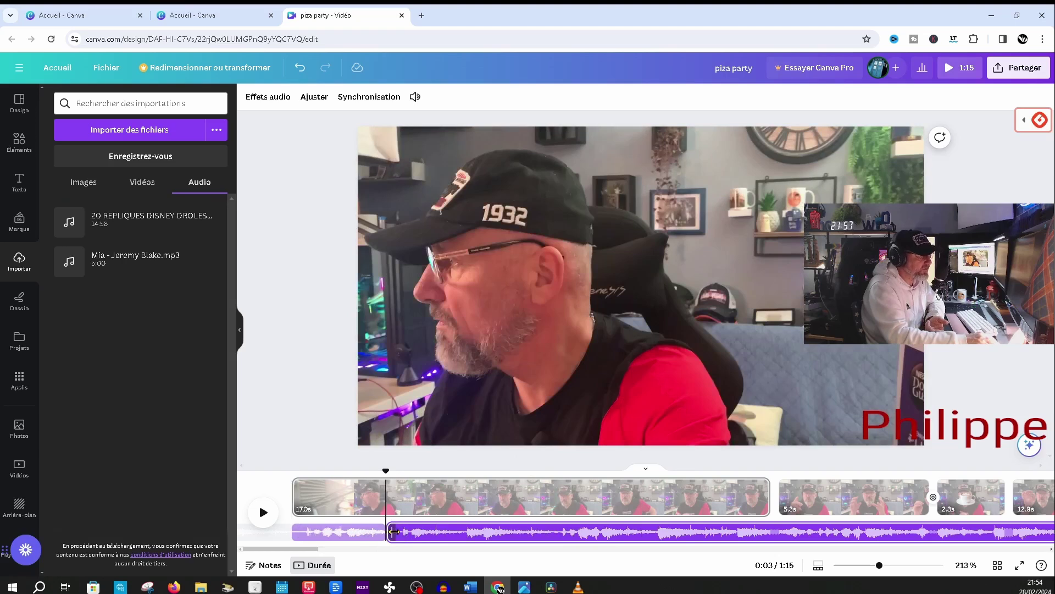
{"action": "left_click_drag", "start_coordinate": [395, 532], "coordinate": [494, 536]}
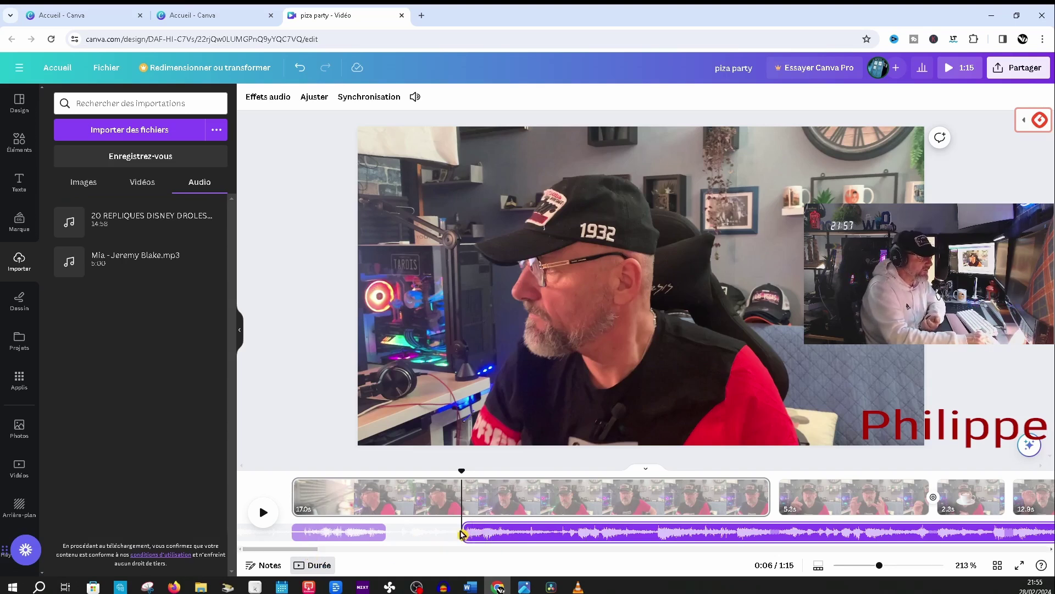
{"action": "left_click_drag", "start_coordinate": [476, 541], "coordinate": [783, 539]}
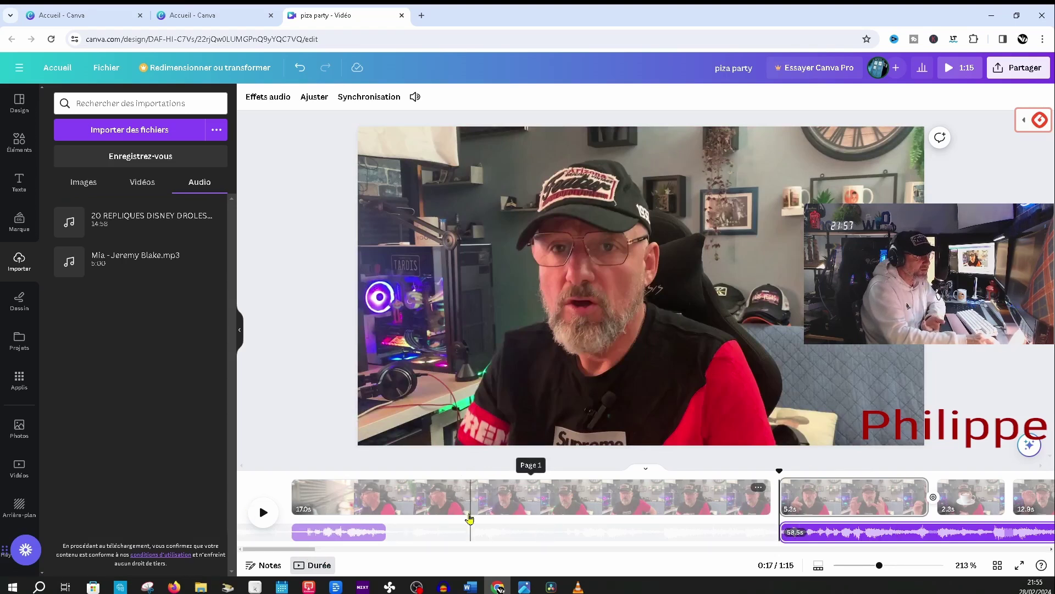
{"action": "right_click", "coordinate": [343, 533]}
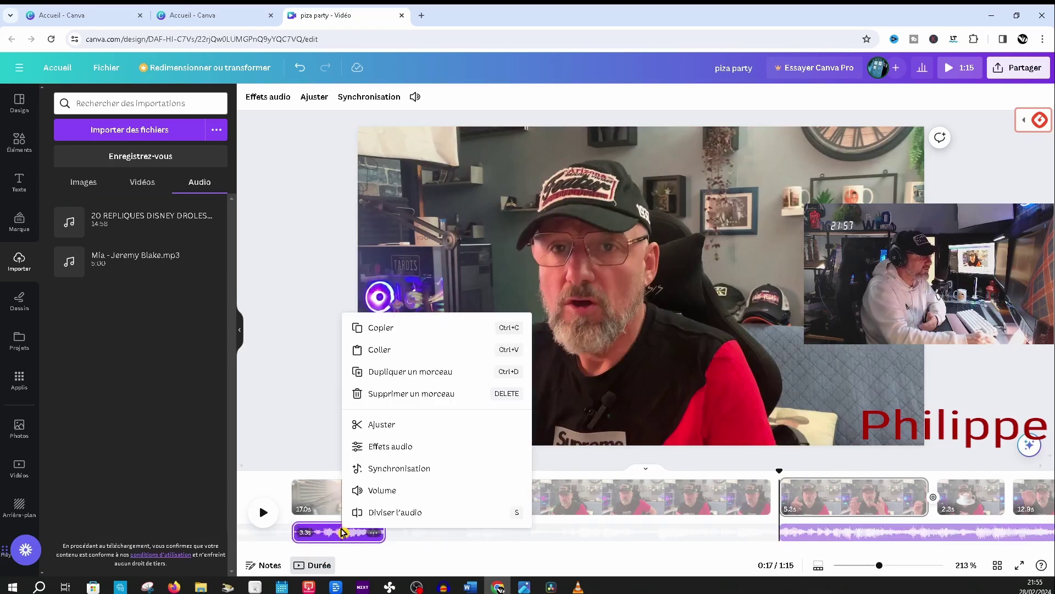
{"action": "left_click", "coordinate": [384, 394]}
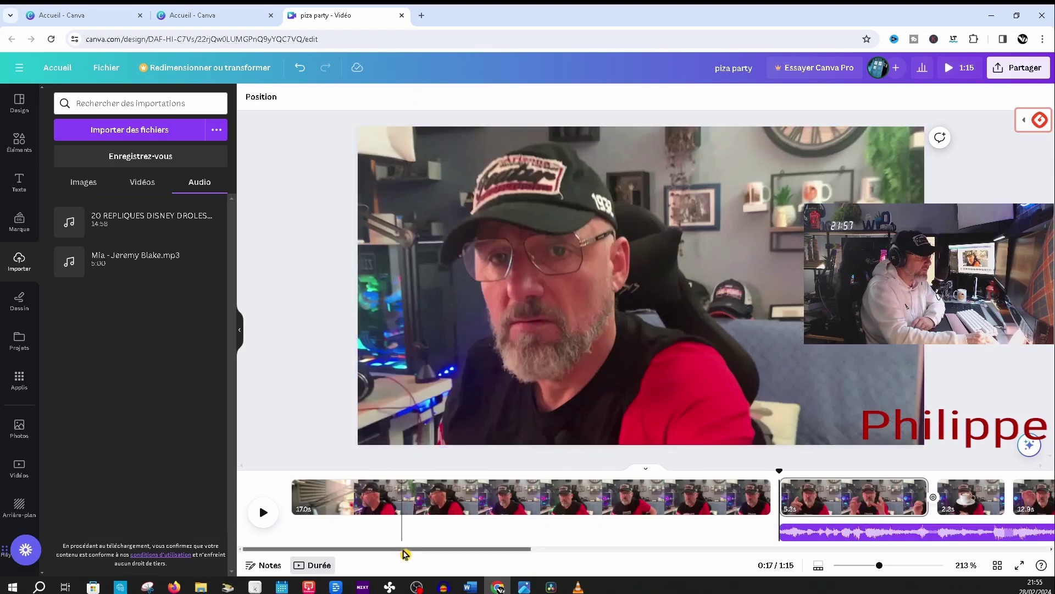
- Split the music at 0:22 and trim the second piece to start at the fourth page, leaving the cup page without music
{"action": "left_click_drag", "start_coordinate": [403, 550], "coordinate": [549, 549]}
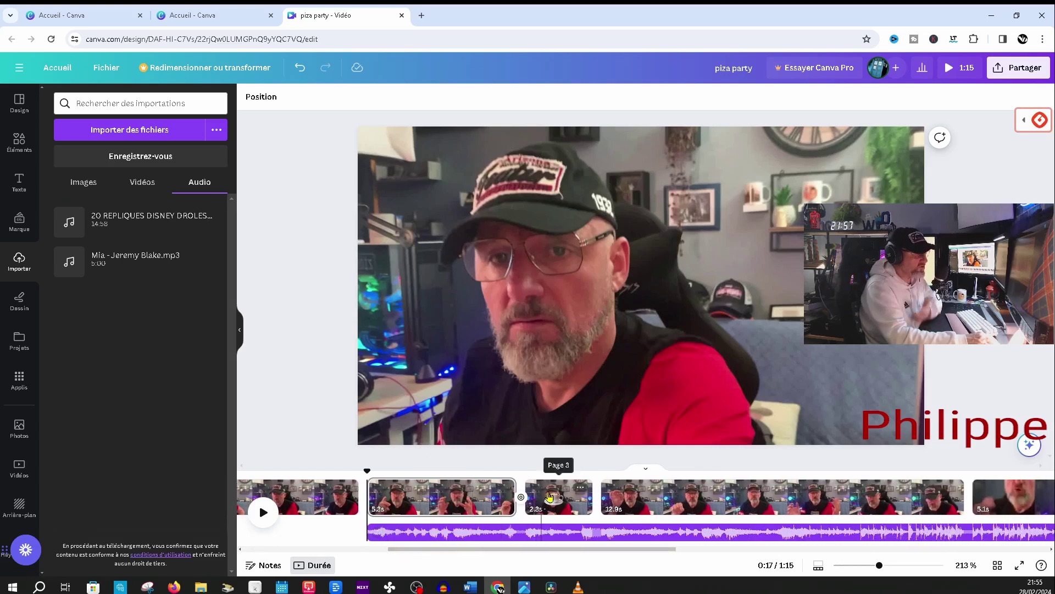
{"action": "left_click", "coordinate": [525, 532]}
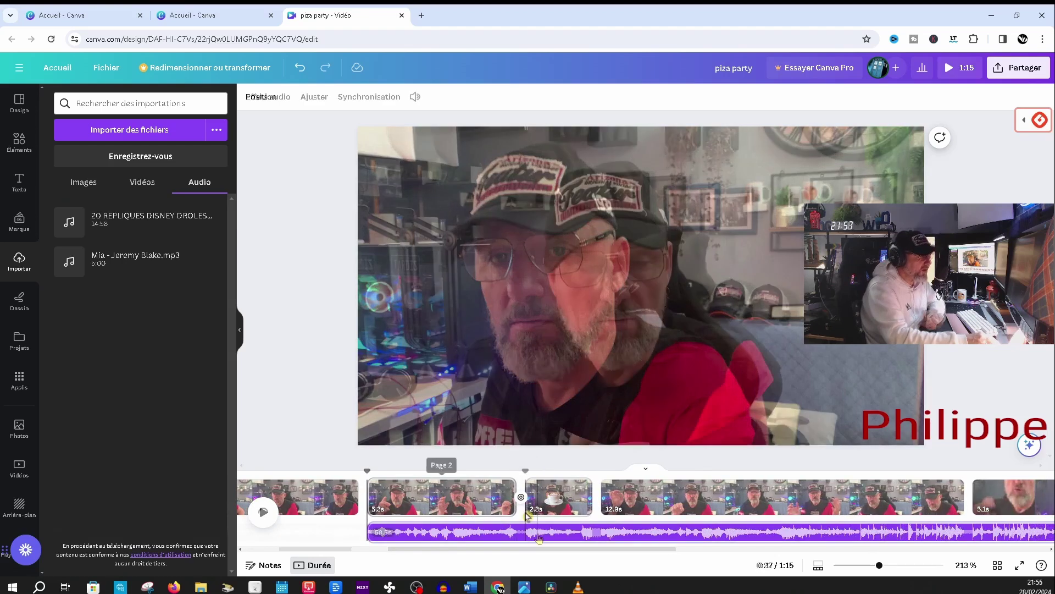
{"action": "right_click", "coordinate": [525, 542]}
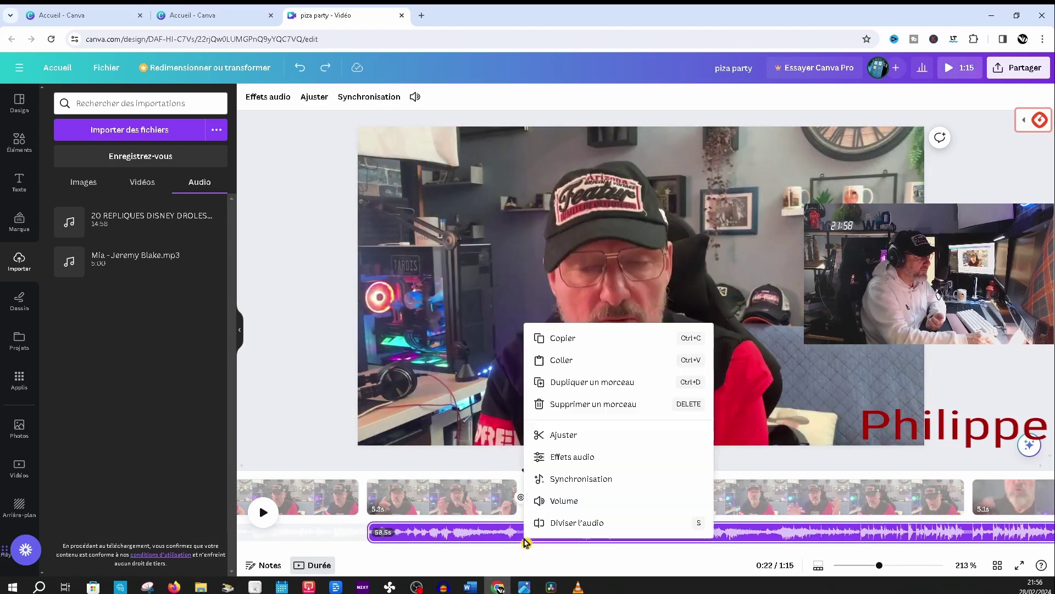
{"action": "left_click", "coordinate": [553, 522]}
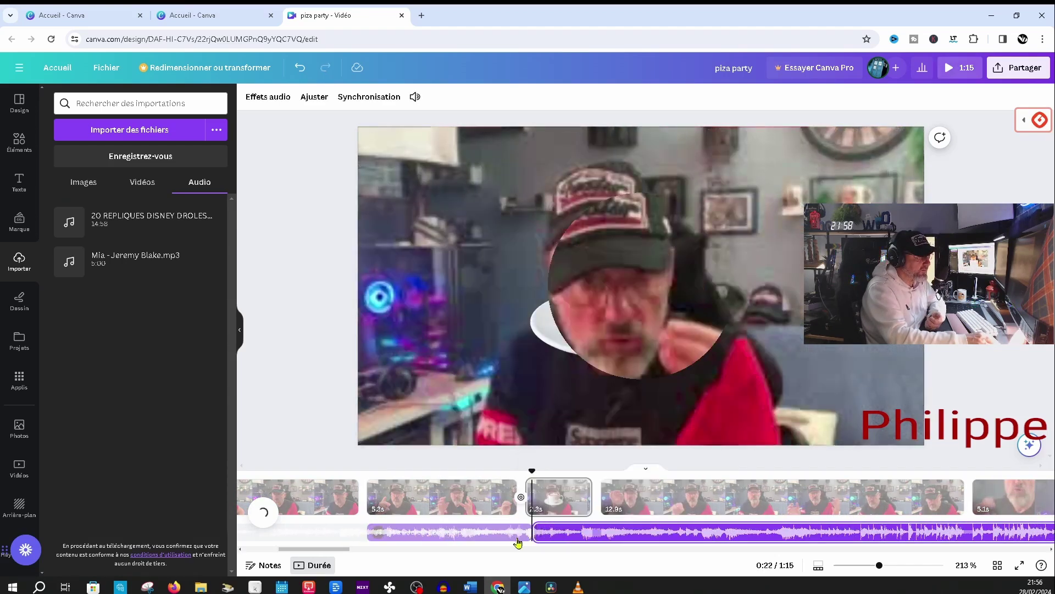
{"action": "left_click_drag", "start_coordinate": [525, 529], "coordinate": [612, 530]}
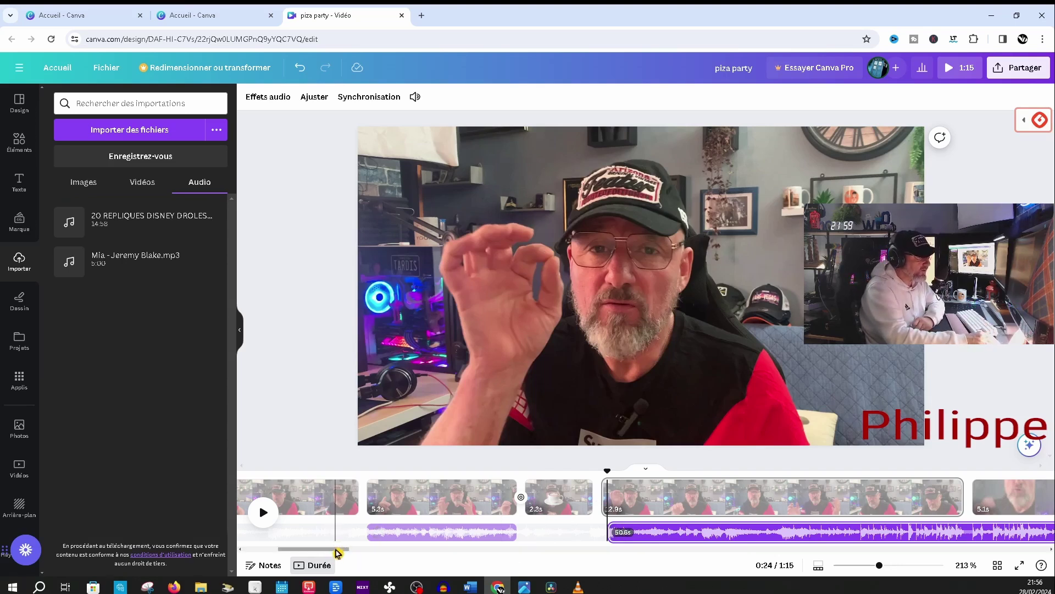
- Align the end of the last music piece with the end of the final page, and set the playhead to 1:10
{"action": "left_click_drag", "start_coordinate": [338, 549], "coordinate": [442, 550]}
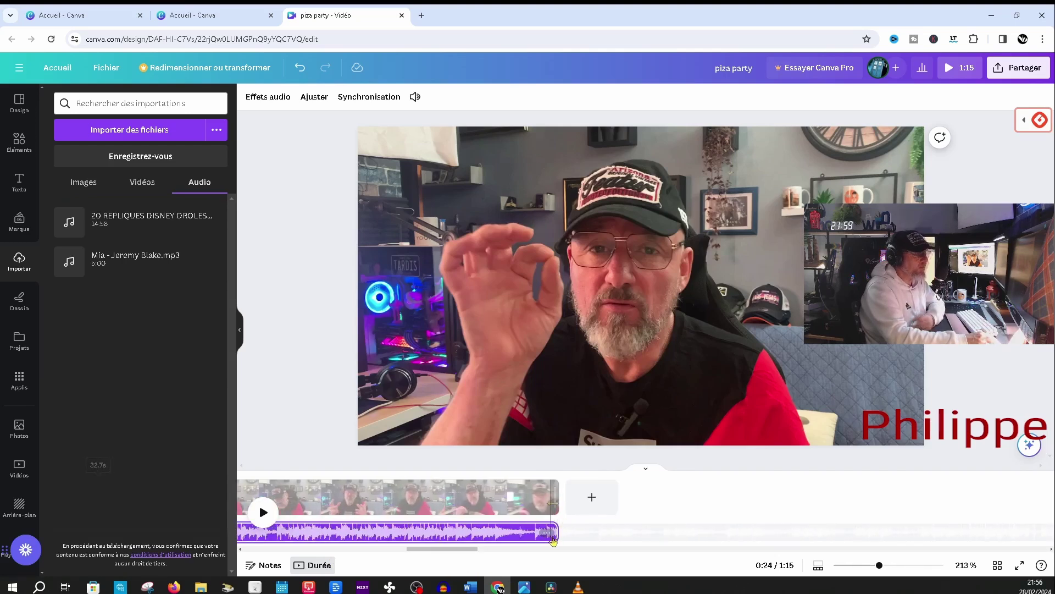
{"action": "mouse_move", "coordinate": [554, 532]}
{"action": "left_mouse_down"}
{"action": "mouse_move", "coordinate": [408, 532]}
{"action": "mouse_move", "coordinate": [557, 532]}
{"action": "left_mouse_up"}
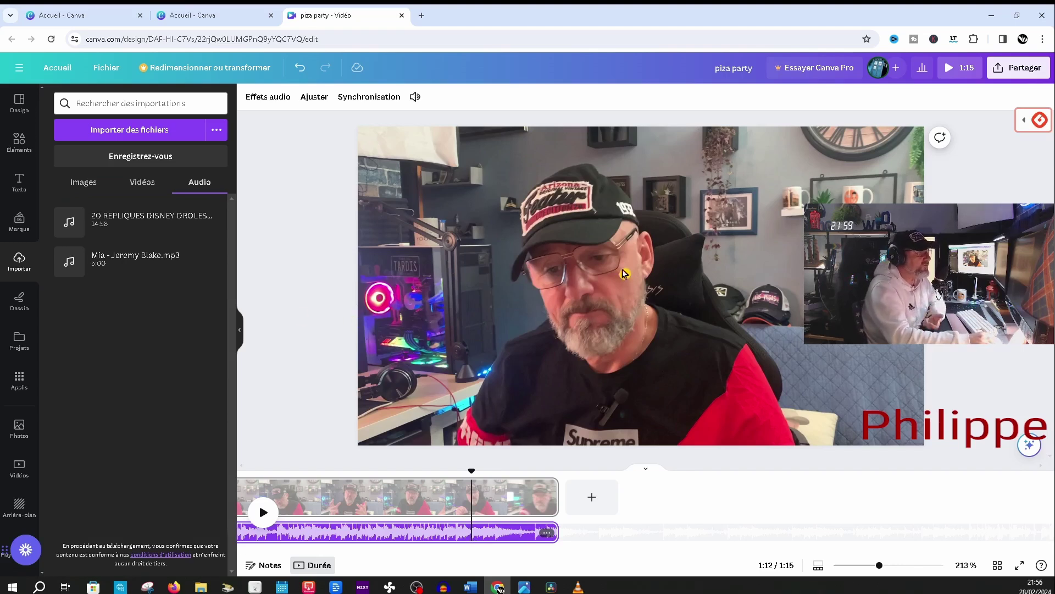
{"action": "left_click", "coordinate": [424, 497]}
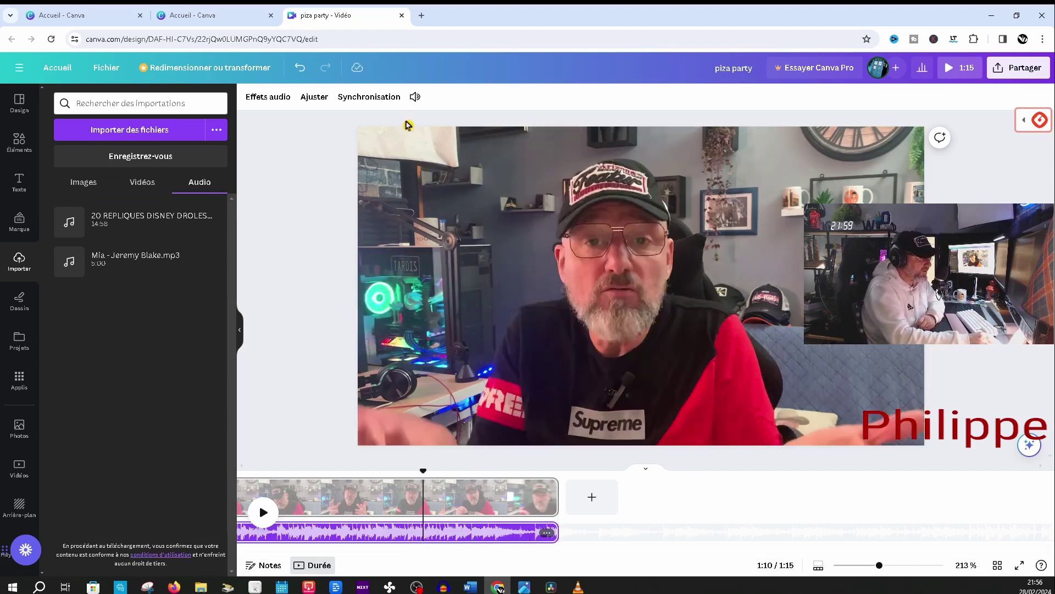
- Try muting the last music piece and raising its volume to 134, and set its volume to 30
{"action": "left_click", "coordinate": [416, 99]}
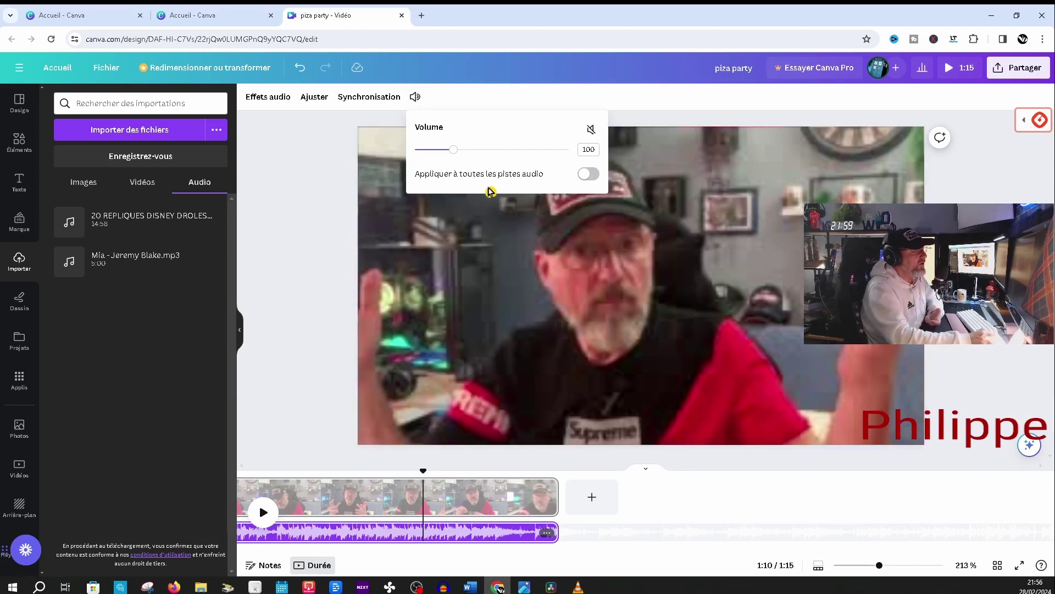
{"action": "left_click", "coordinate": [592, 131]}
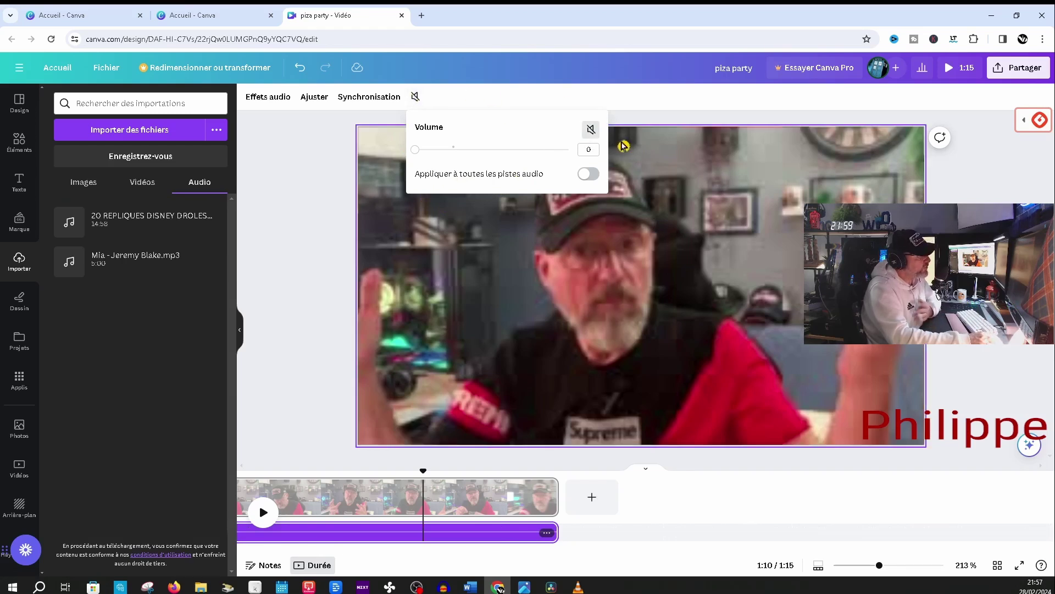
{"action": "left_click", "coordinate": [592, 133]}
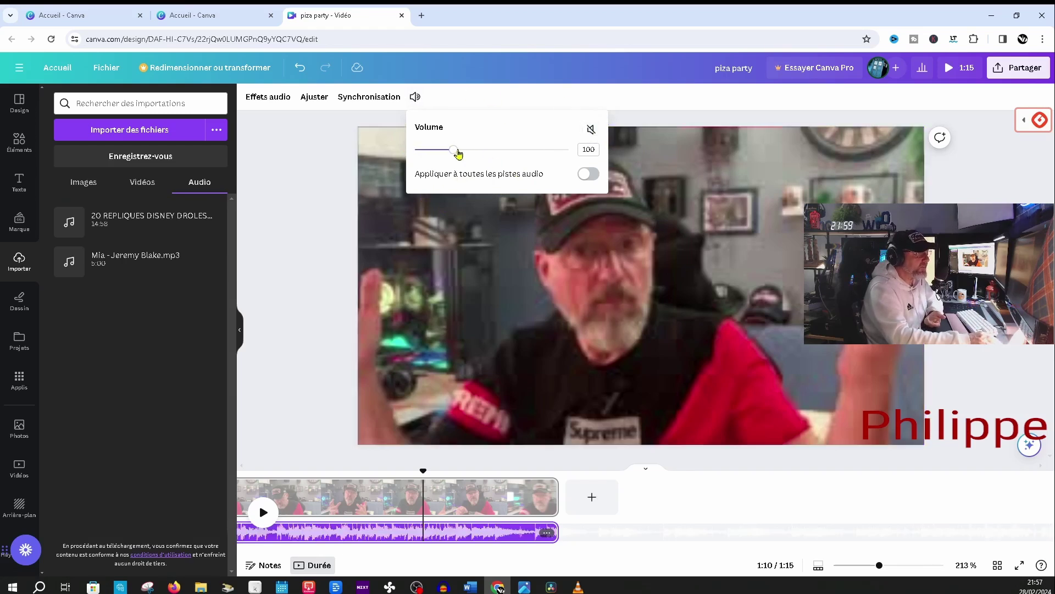
{"action": "mouse_move", "coordinate": [456, 152]}
{"action": "left_mouse_down"}
{"action": "mouse_move", "coordinate": [555, 155]}
{"action": "mouse_move", "coordinate": [466, 155]}
{"action": "left_mouse_up"}
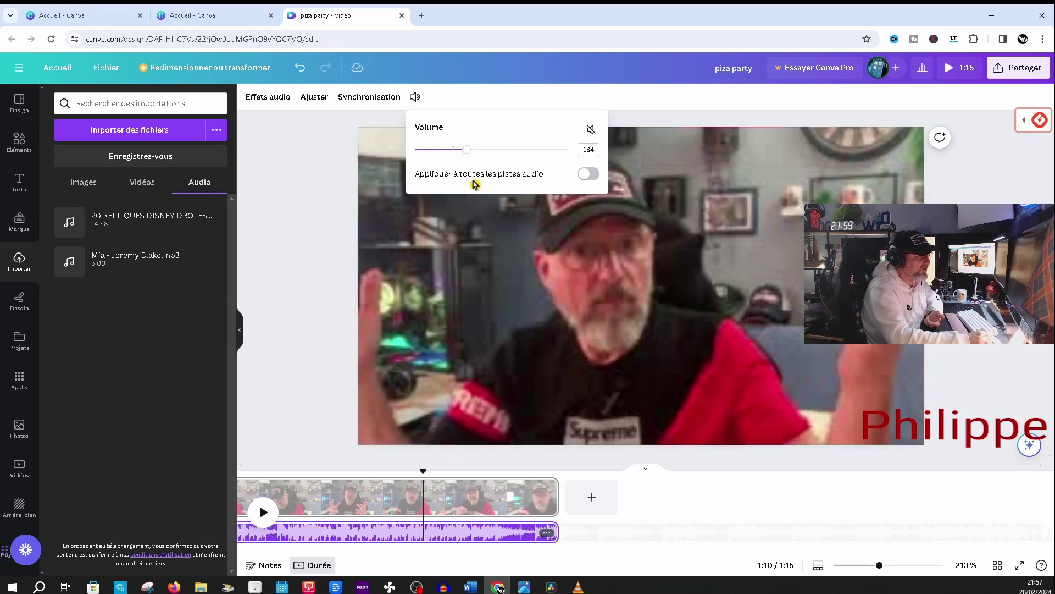
{"action": "left_click_drag", "start_coordinate": [468, 153], "coordinate": [431, 151]}
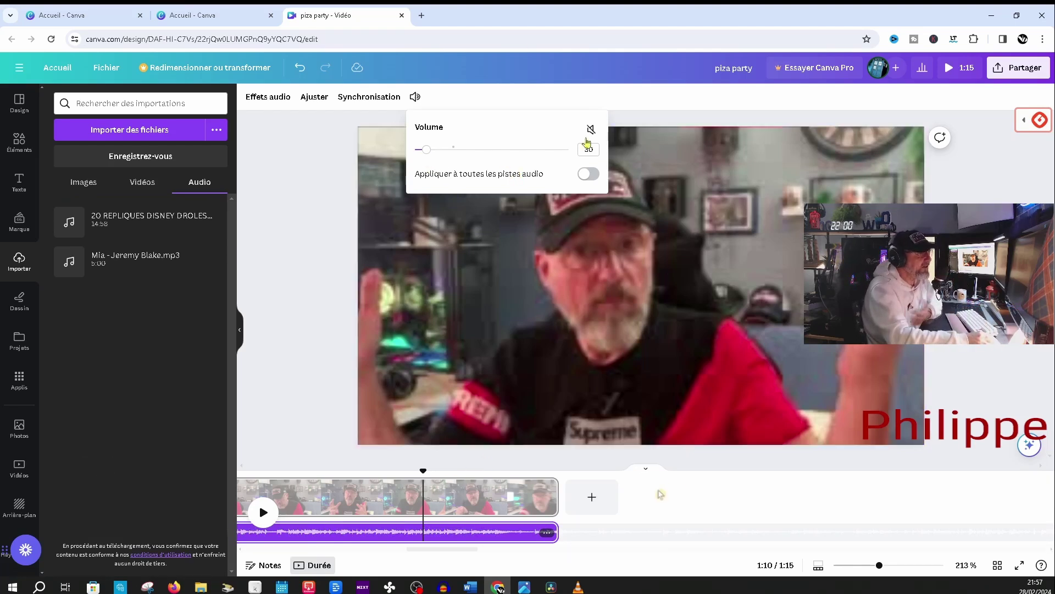
{"action": "left_click", "coordinate": [605, 248]}
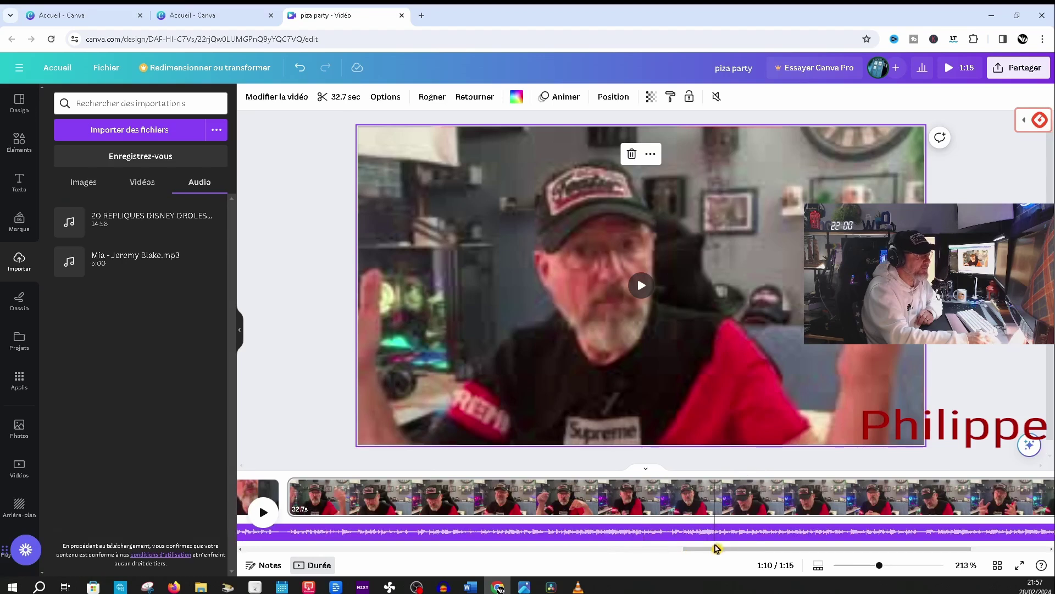
- Check the volume of the music piece under the second page, and apply the last piece's volume of 30 to all audio tracks
{"action": "left_click_drag", "start_coordinate": [717, 548], "coordinate": [421, 546]}
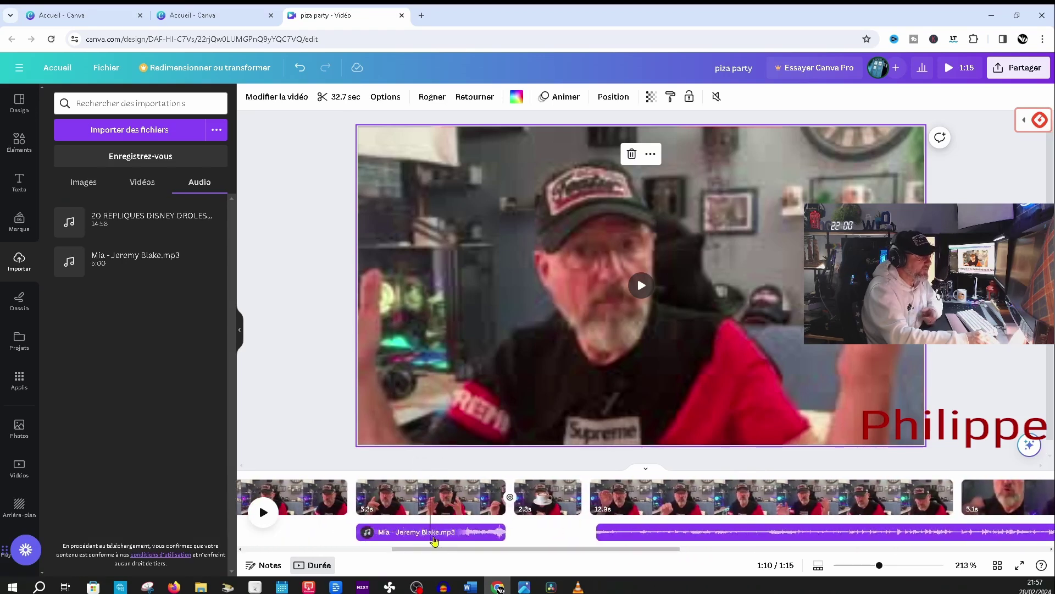
{"action": "left_click", "coordinate": [433, 534]}
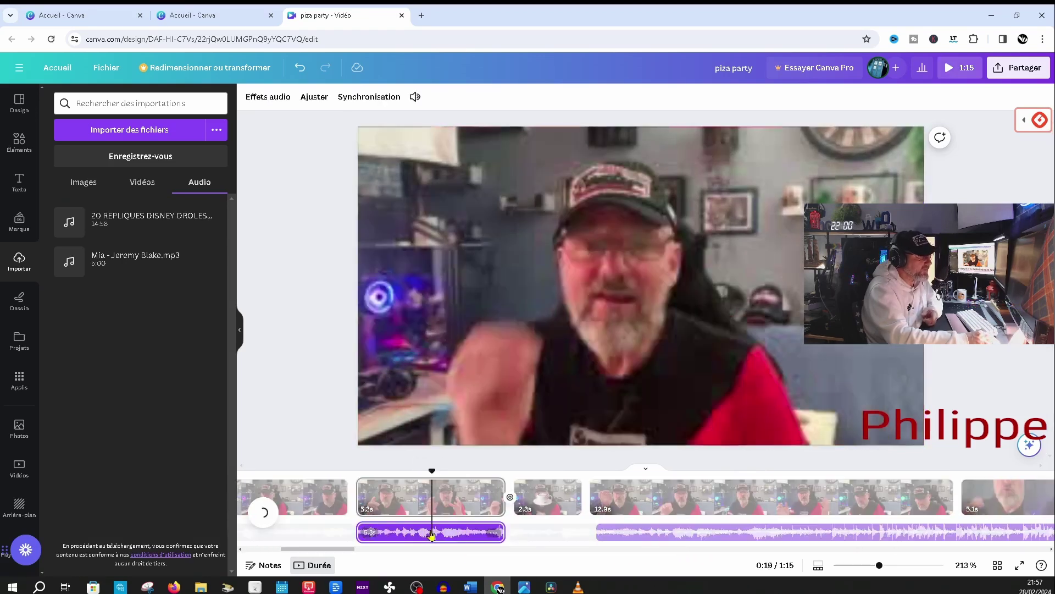
{"action": "left_click", "coordinate": [416, 99]}
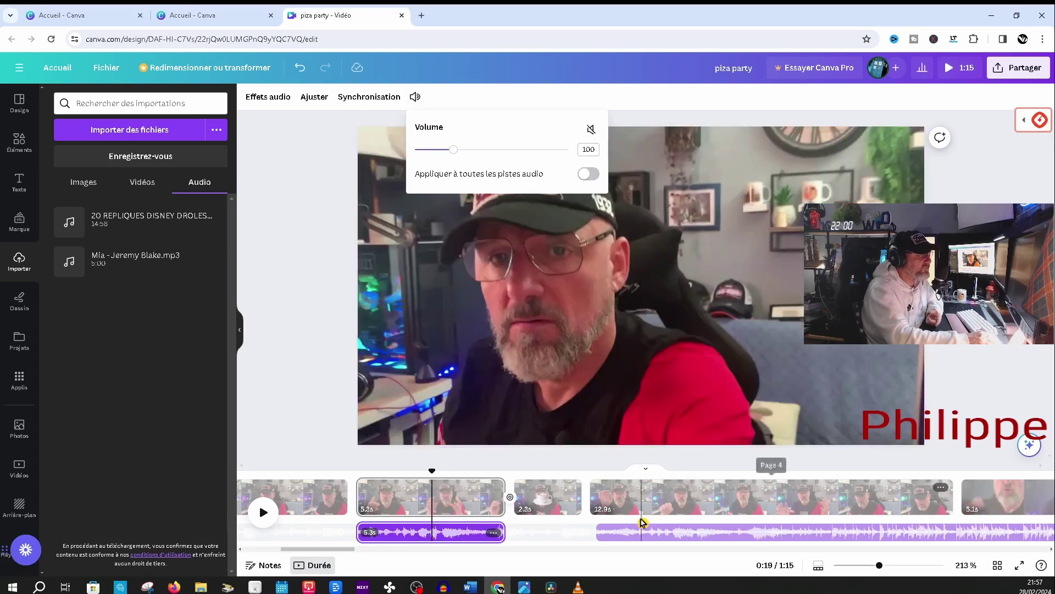
{"action": "left_click", "coordinate": [664, 531]}
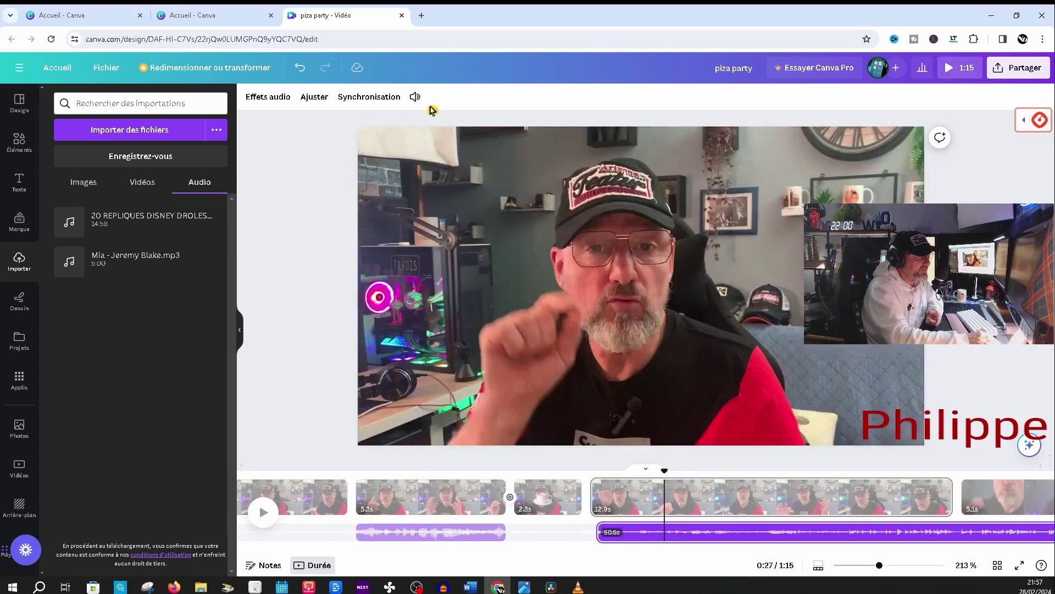
{"action": "left_click", "coordinate": [415, 98]}
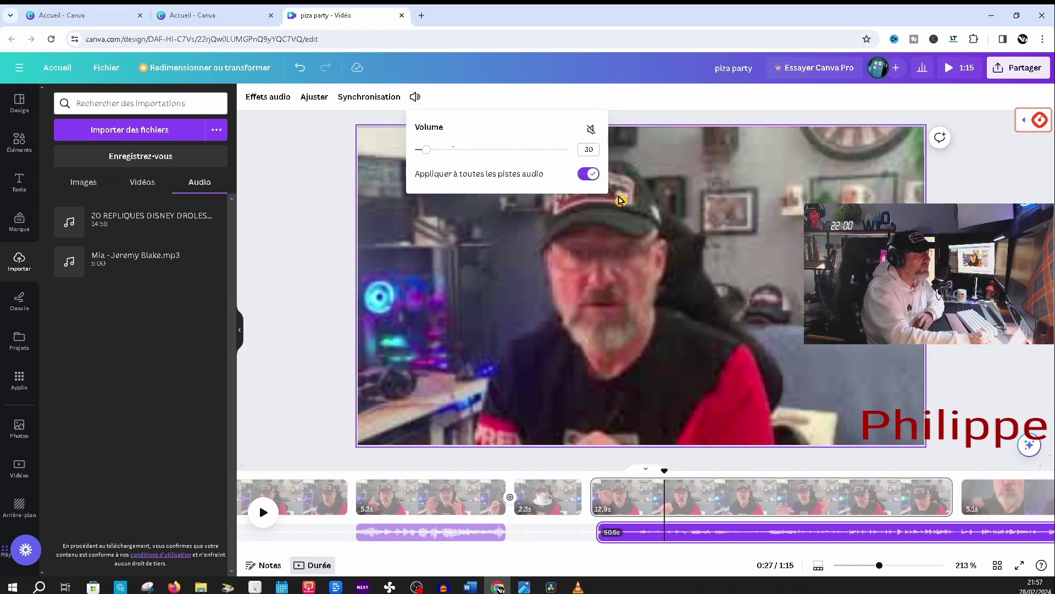
- Check the volume setting and the all-tracks option of the last music piece
{"action": "left_click", "coordinate": [315, 267]}
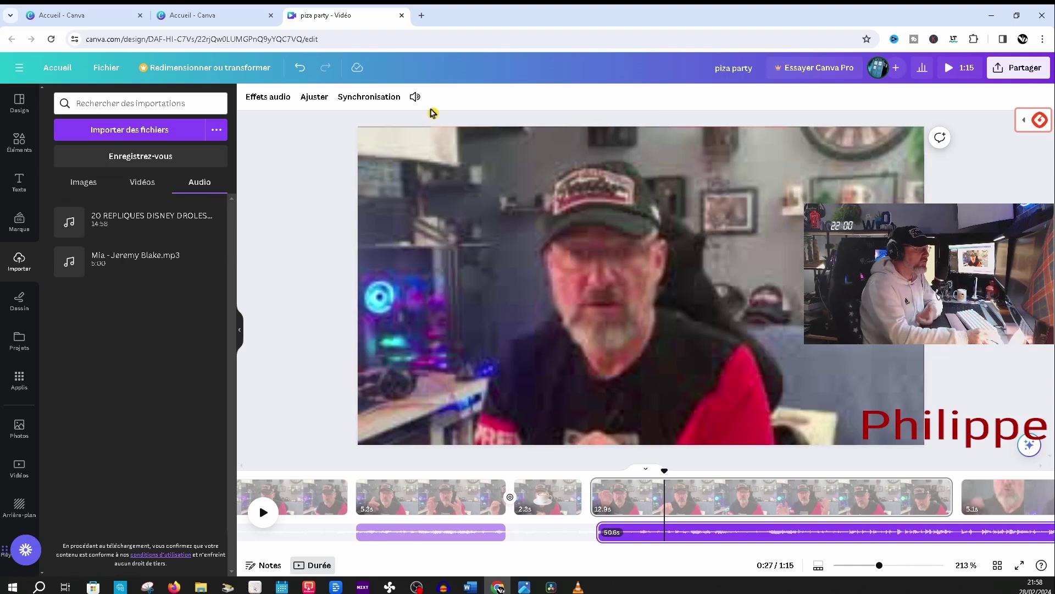
{"action": "left_click", "coordinate": [415, 99]}
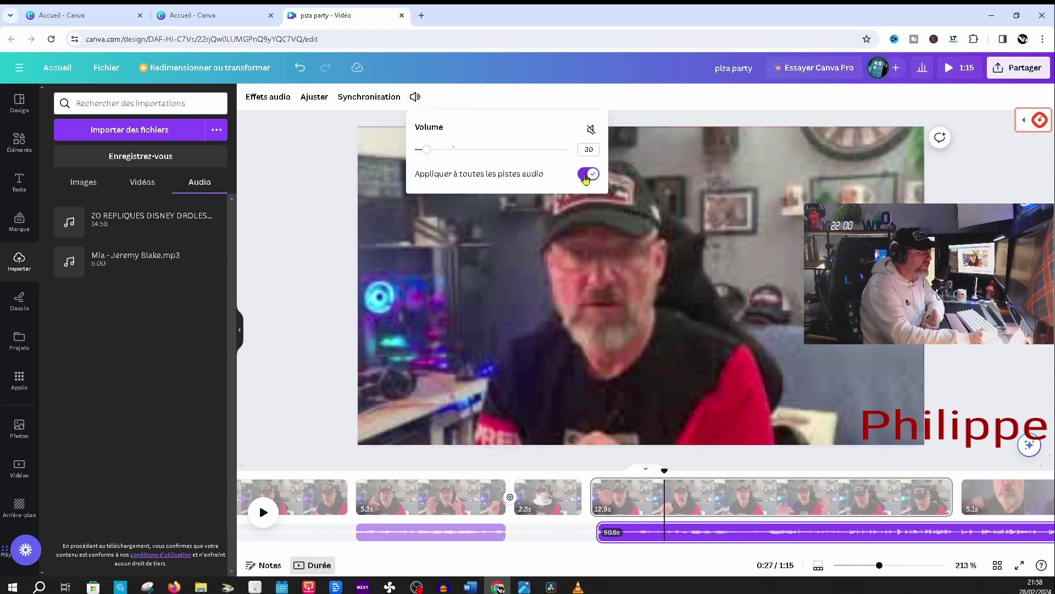
{"action": "left_click", "coordinate": [288, 228]}
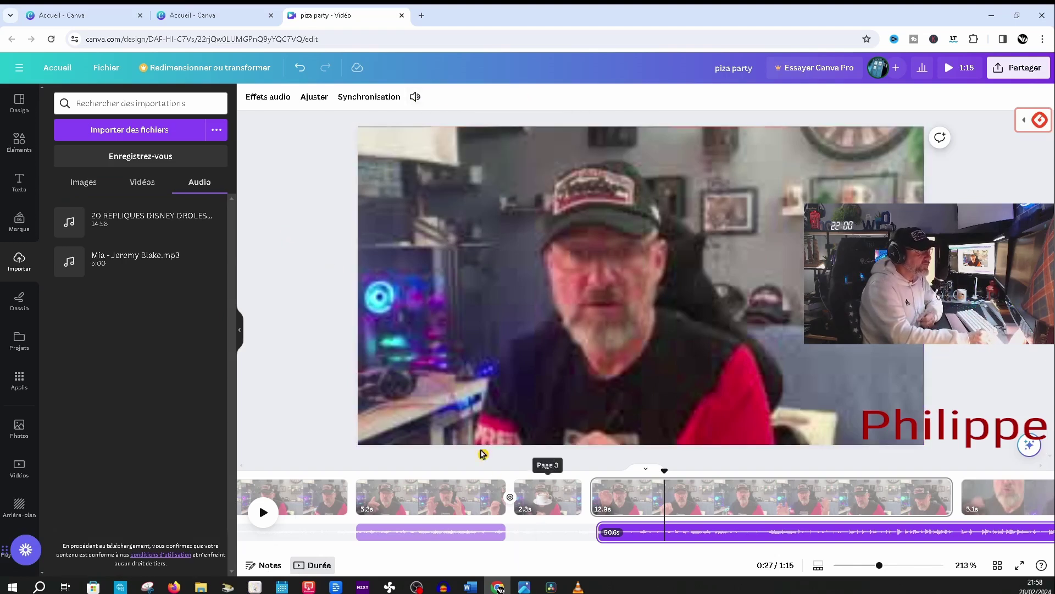
- Set the volume of the music piece under the second page to 100, and check its volume setting again
{"action": "left_click", "coordinate": [448, 539]}
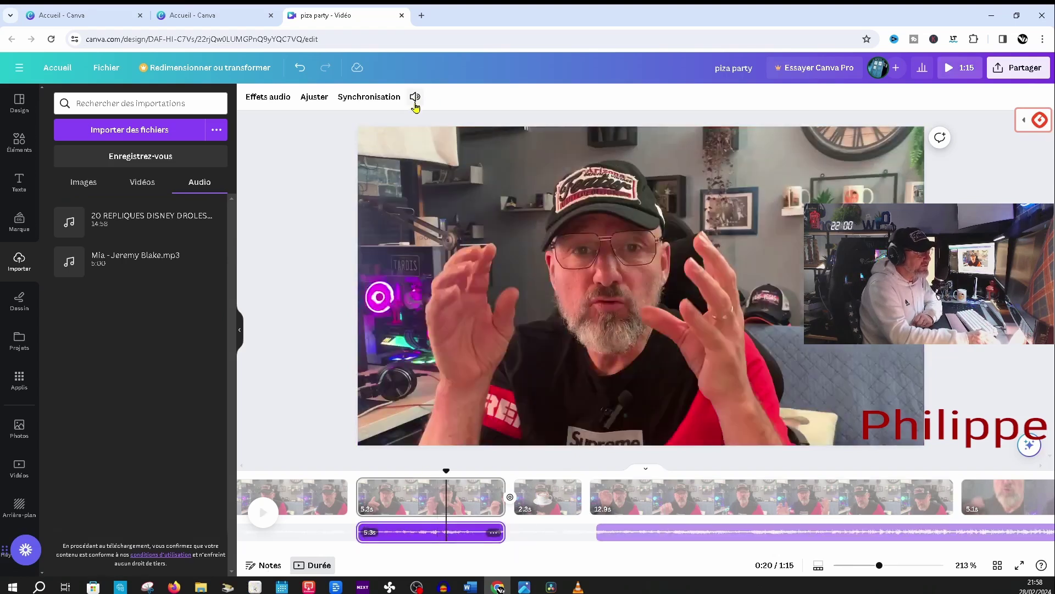
{"action": "left_click", "coordinate": [415, 96]}
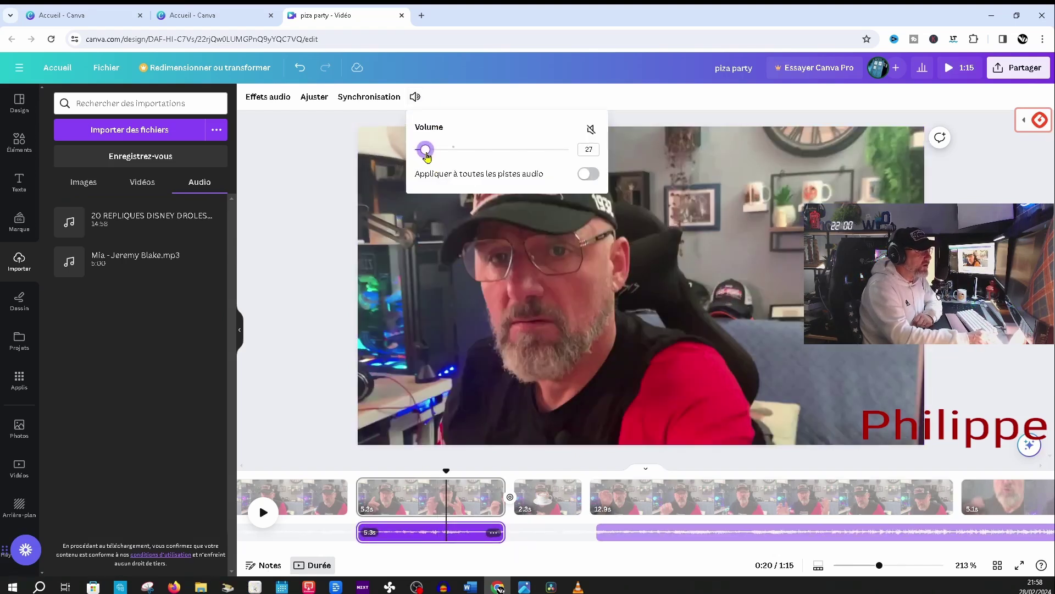
{"action": "left_click_drag", "start_coordinate": [427, 156], "coordinate": [451, 158]}
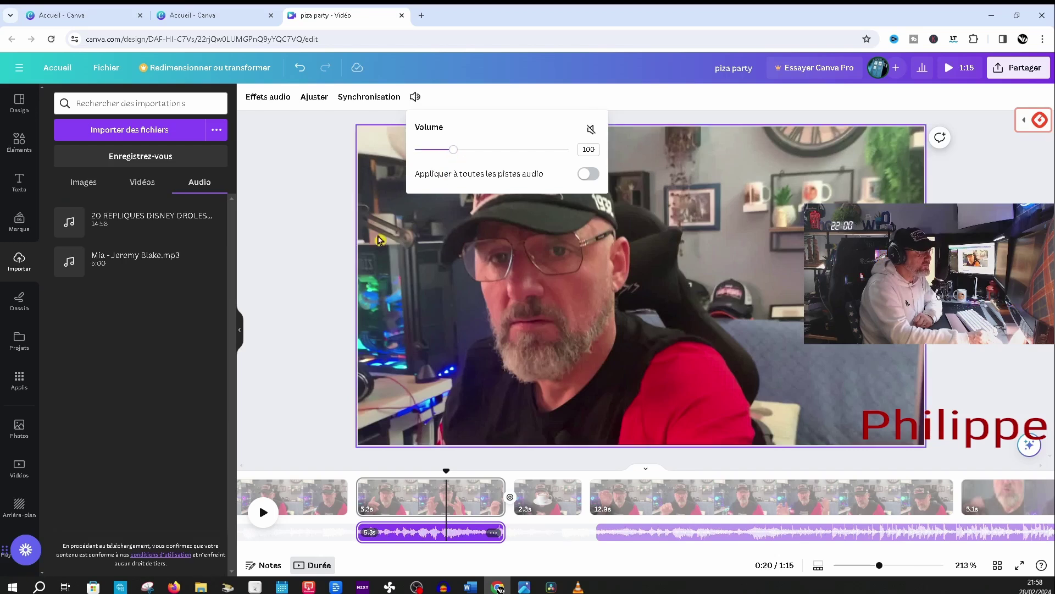
{"action": "left_click", "coordinate": [328, 266]}
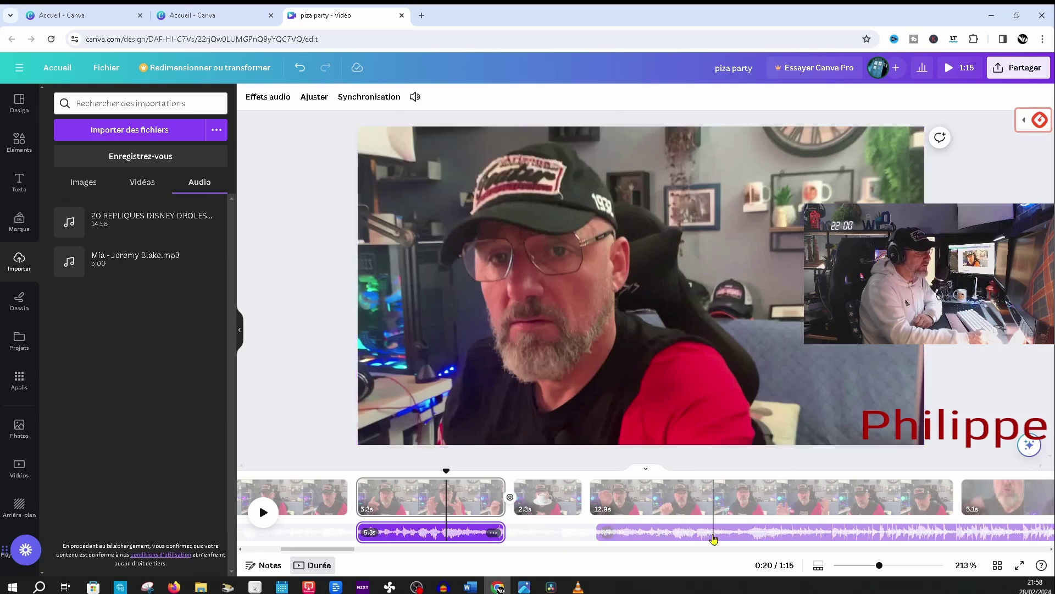
{"action": "left_click", "coordinate": [468, 542]}
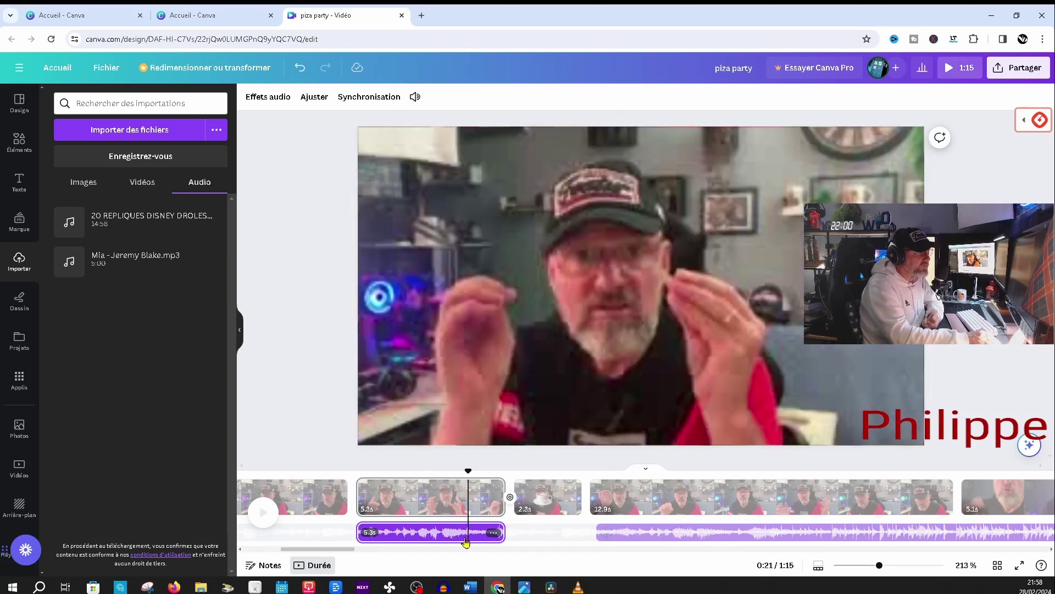
{"action": "left_click", "coordinate": [415, 97]}
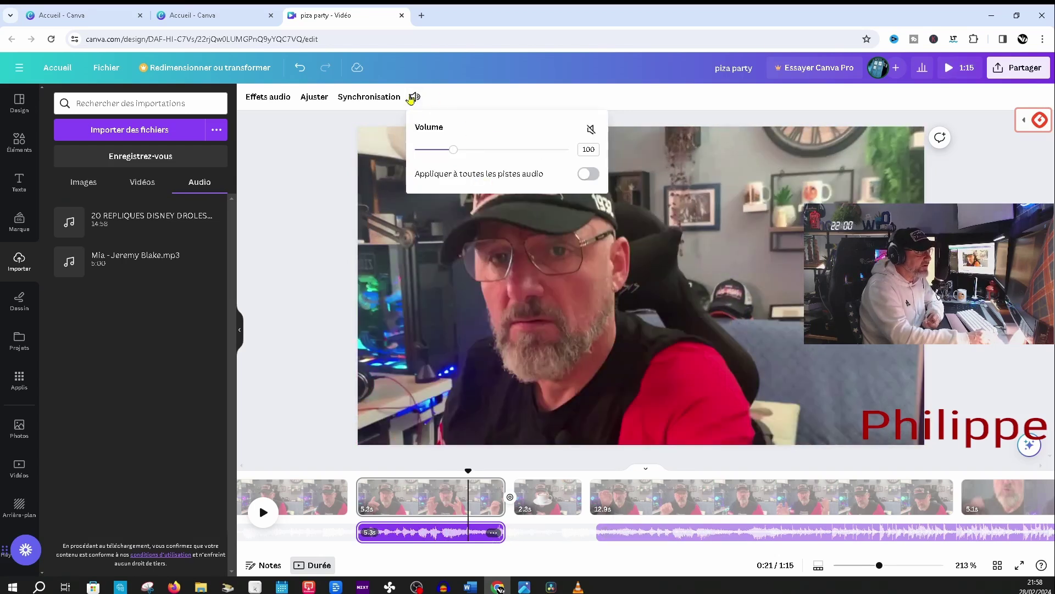
{"action": "left_click", "coordinate": [558, 467]}
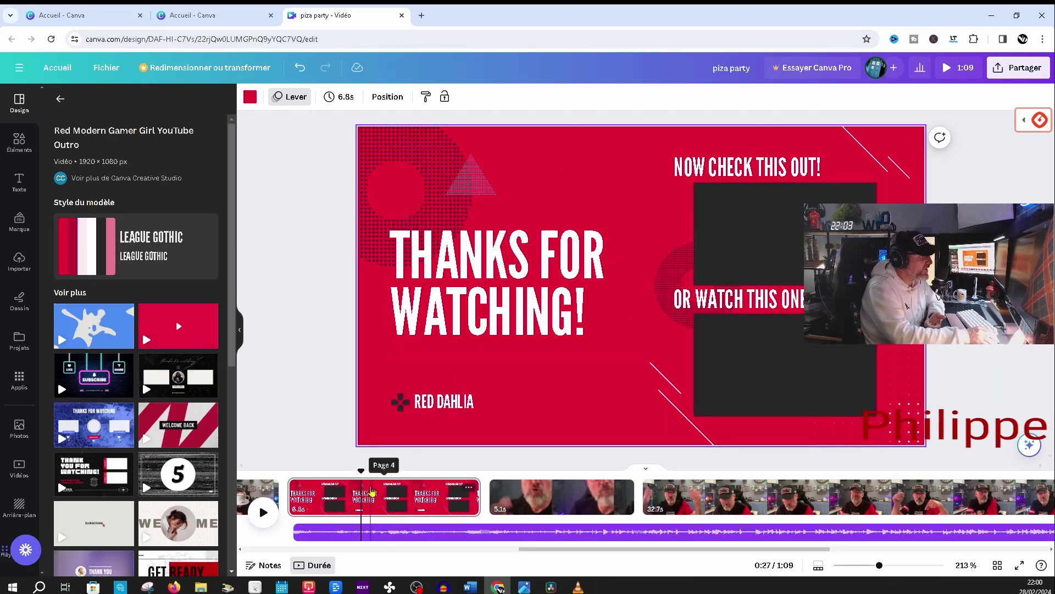
- Open the VIDEO DE FIN YOUTUBE project and add a green page after the coffee cup page
{"action": "left_click_drag", "start_coordinate": [362, 473], "coordinate": [601, 473]}
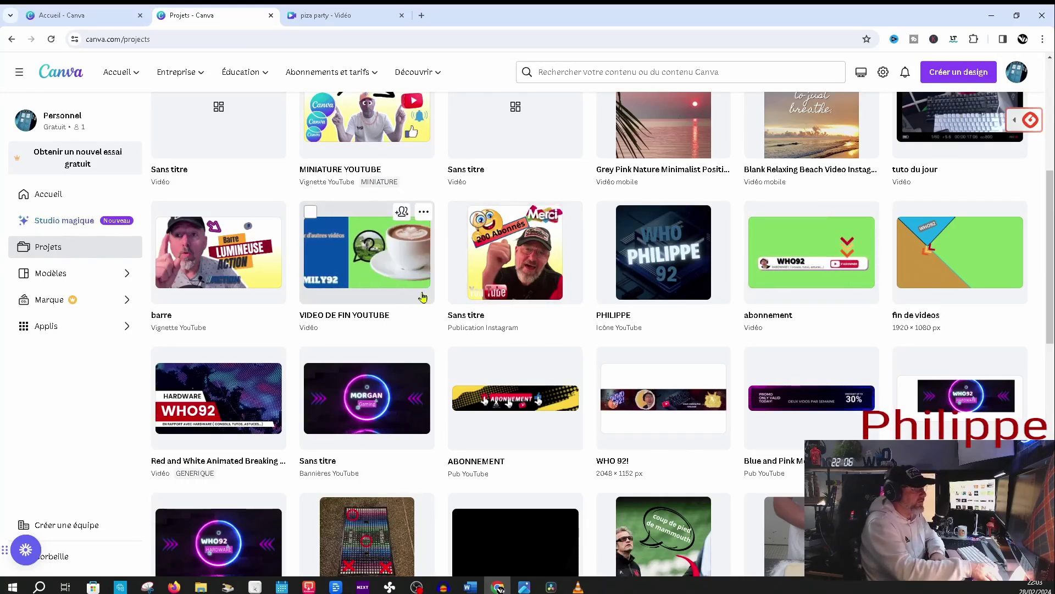
{"action": "left_click", "coordinate": [345, 266]}
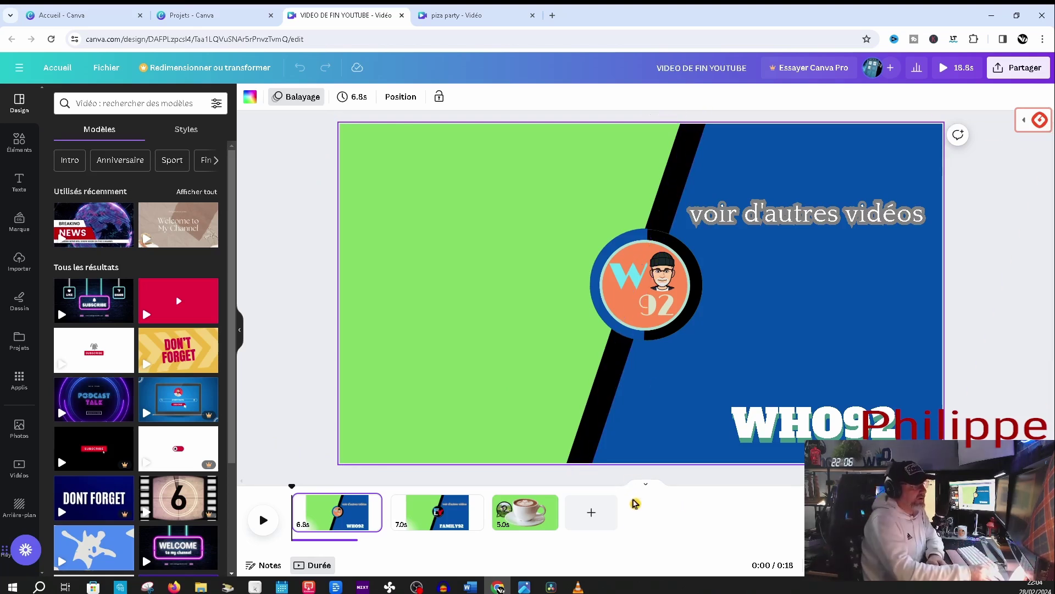
{"action": "left_click", "coordinate": [596, 519]}
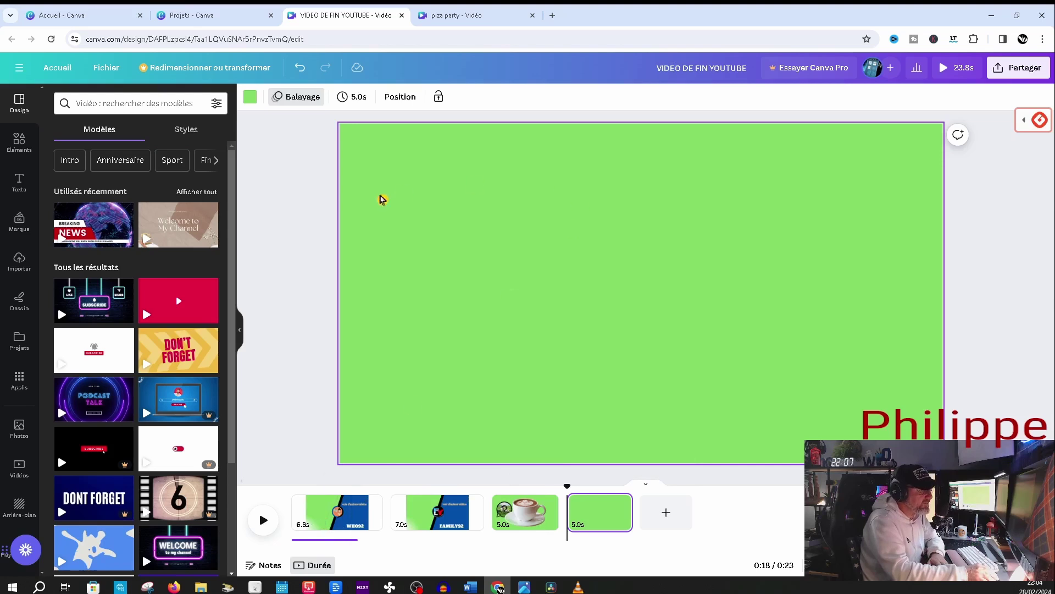
- Try moving the green and blue shapes on the first page slightly, and select the black diagonal band between them
{"action": "left_click", "coordinate": [314, 510]}
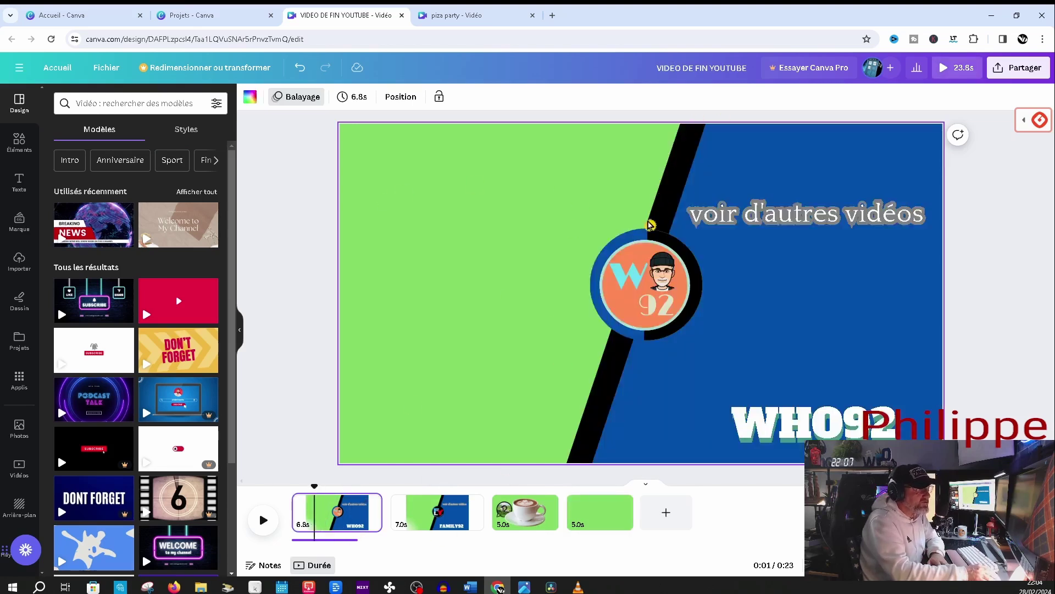
{"action": "left_click", "coordinate": [503, 260]}
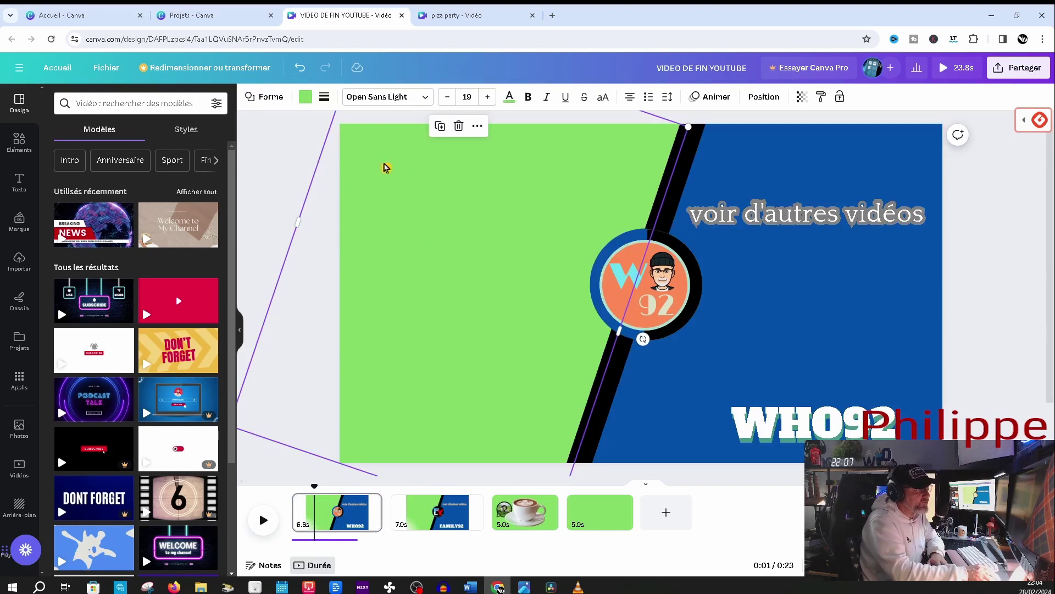
{"action": "mouse_move", "coordinate": [480, 247]}
{"action": "left_mouse_down"}
{"action": "mouse_move", "coordinate": [424, 233]}
{"action": "mouse_move", "coordinate": [471, 243]}
{"action": "mouse_move", "coordinate": [462, 245]}
{"action": "left_mouse_up"}
{"action": "left_click", "coordinate": [821, 320]}
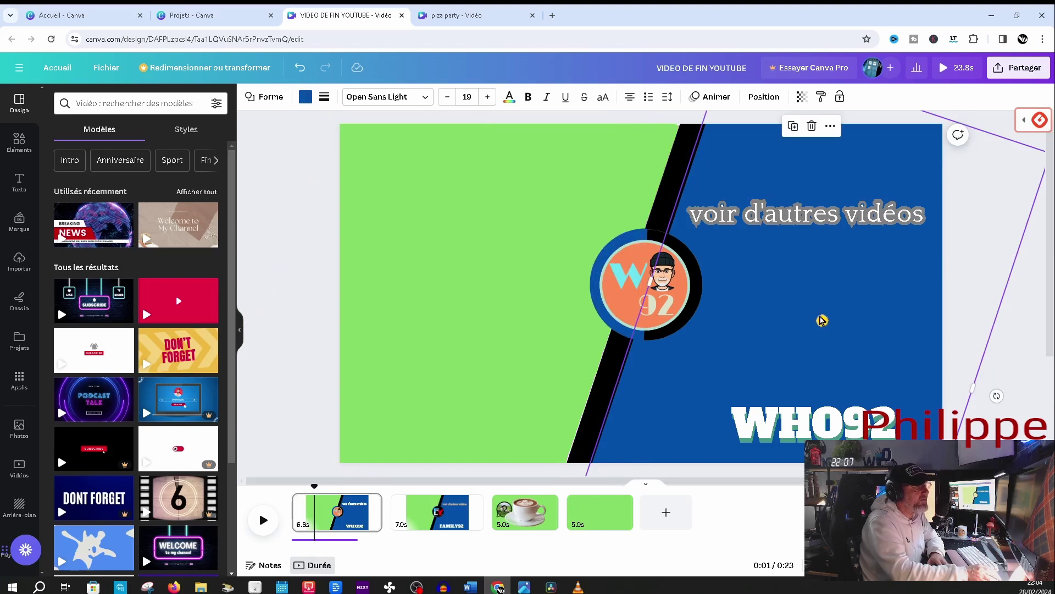
{"action": "mouse_move", "coordinate": [810, 313]}
{"action": "left_mouse_down"}
{"action": "mouse_move", "coordinate": [831, 313]}
{"action": "mouse_move", "coordinate": [808, 308]}
{"action": "left_mouse_up"}
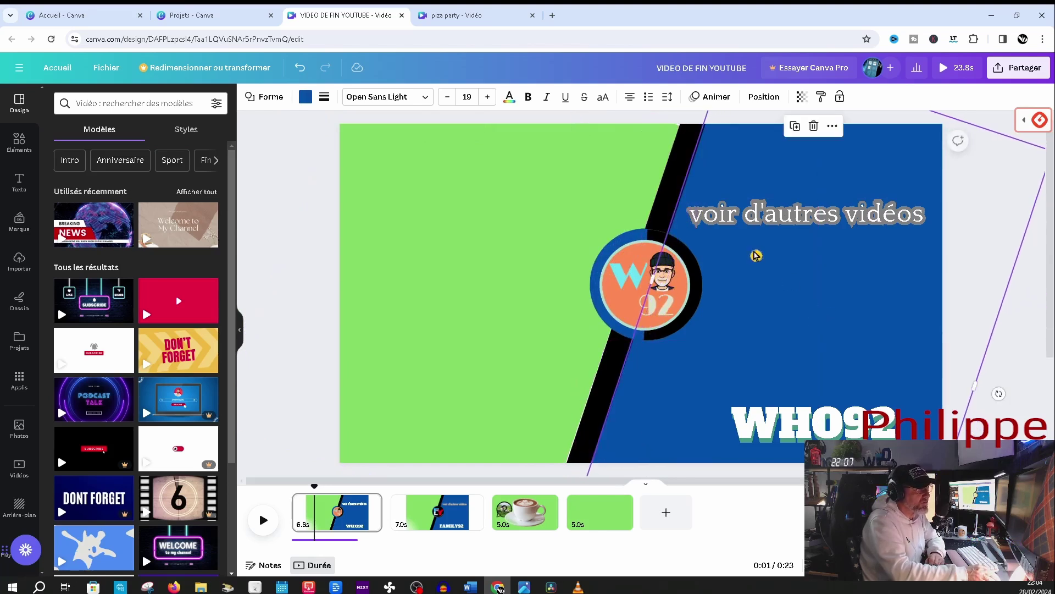
{"action": "left_click", "coordinate": [671, 184]}
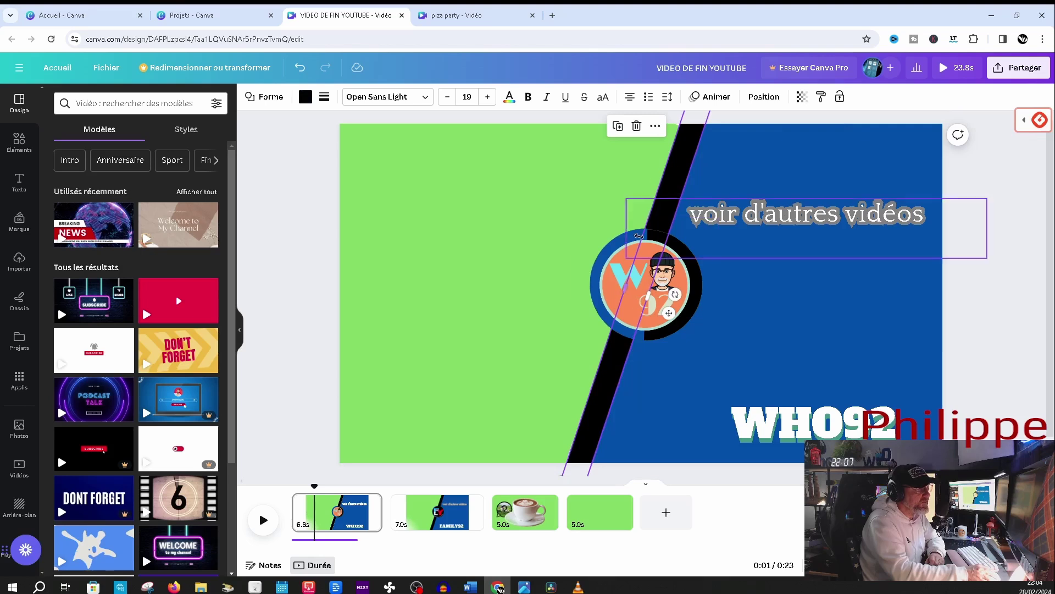
- Try moving the round W92 logo out onto the green area, and put it back inside the central ring
{"action": "left_click_drag", "start_coordinate": [629, 267], "coordinate": [623, 249]}
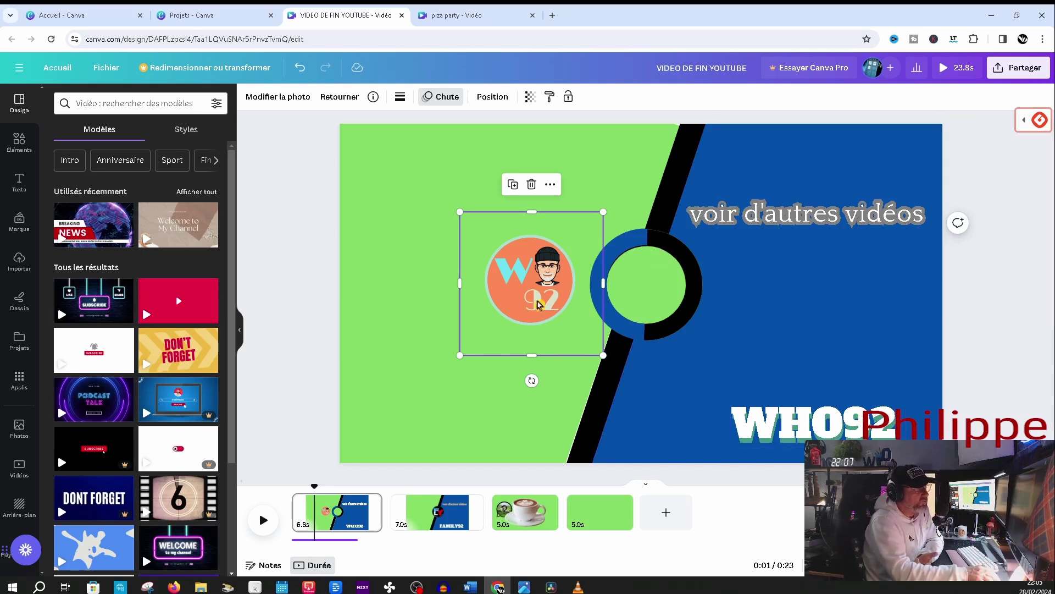
{"action": "left_click_drag", "start_coordinate": [538, 304], "coordinate": [657, 299]}
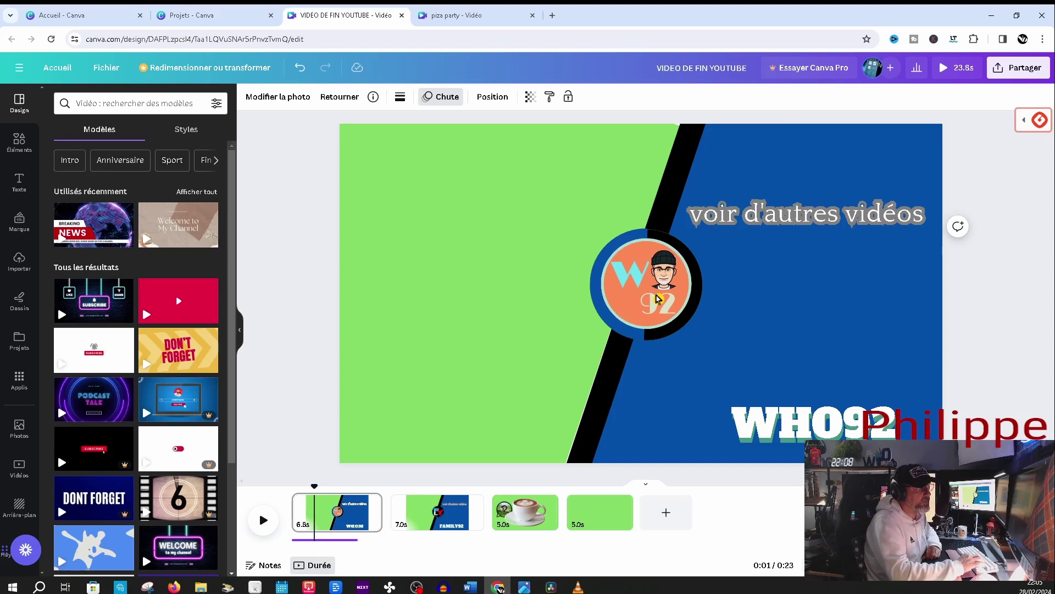
{"action": "left_click", "coordinate": [657, 299]}
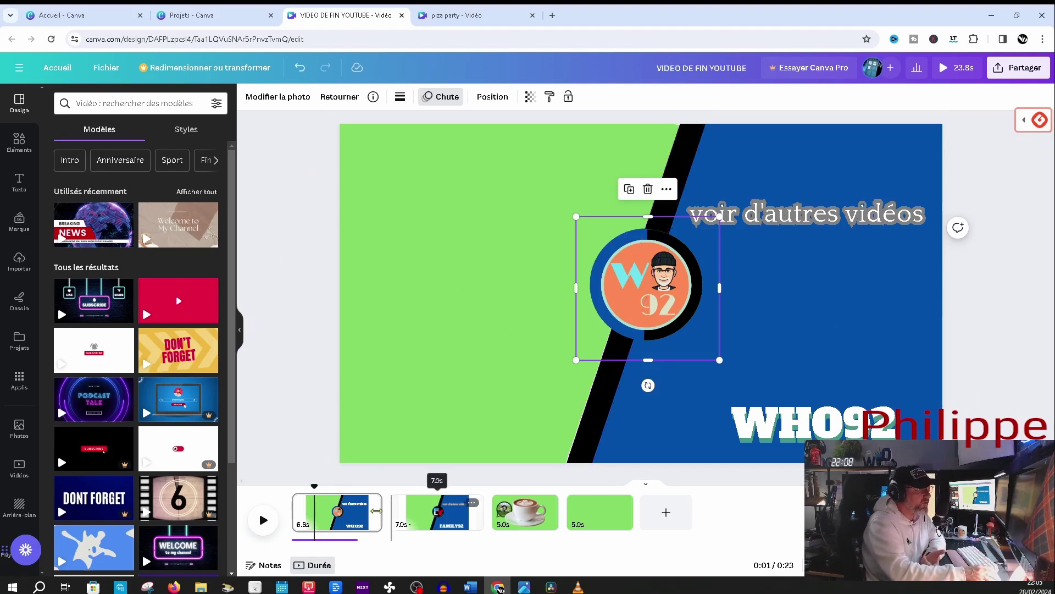
- Delete the coffee cup picture from the third page, and return to the first page
{"action": "left_click", "coordinate": [443, 514]}
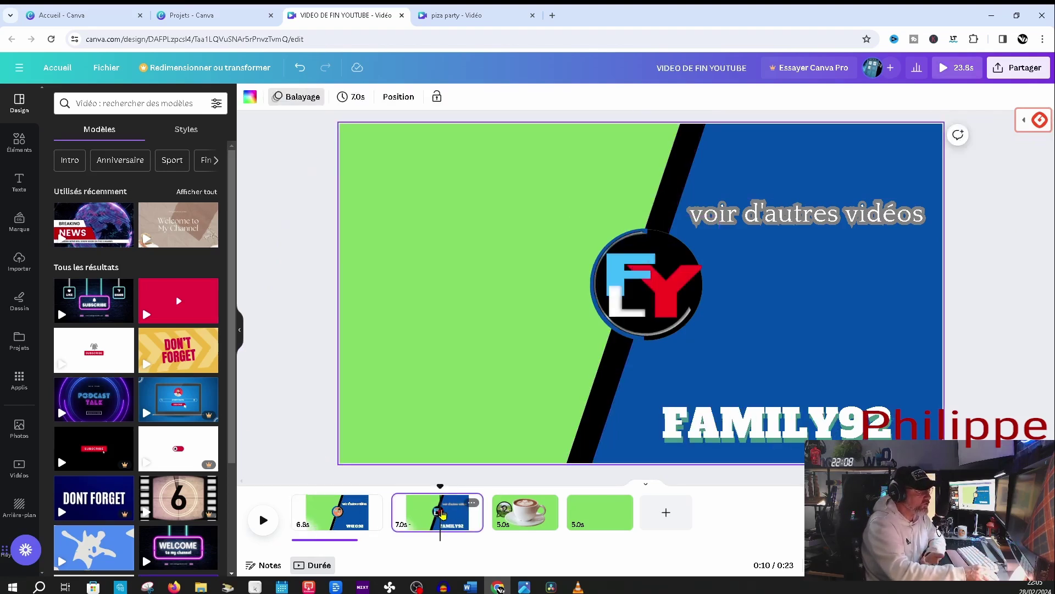
{"action": "left_click", "coordinate": [525, 512]}
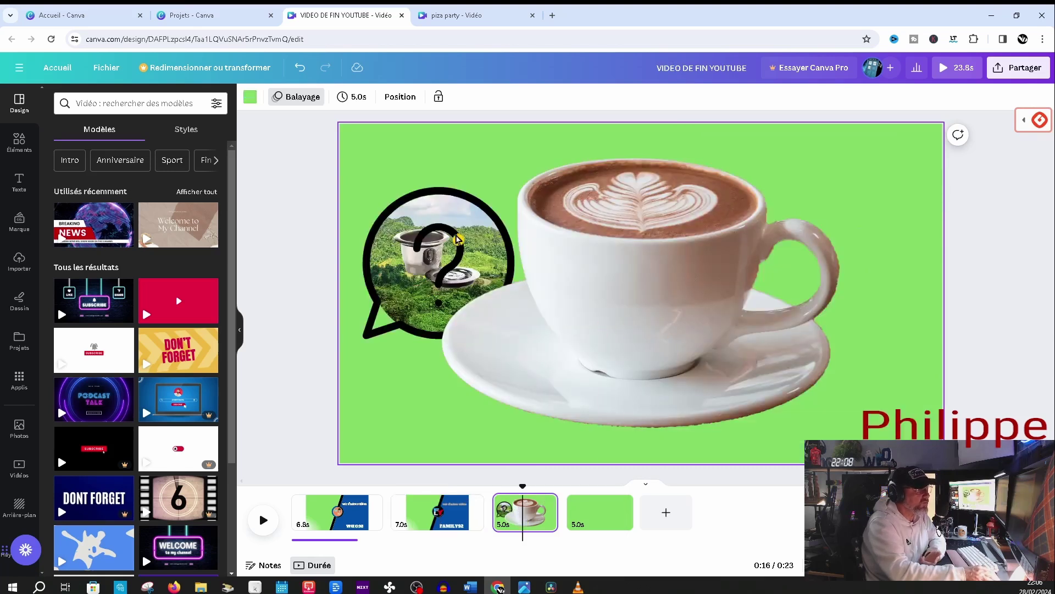
{"action": "left_click", "coordinate": [625, 250]}
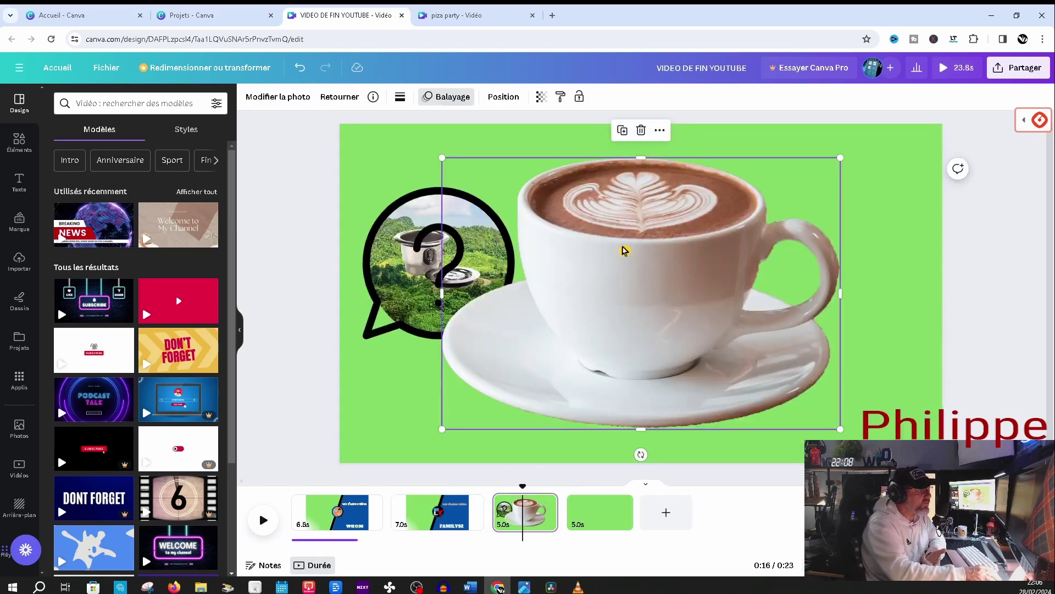
{"action": "key", "text": "Delete"}
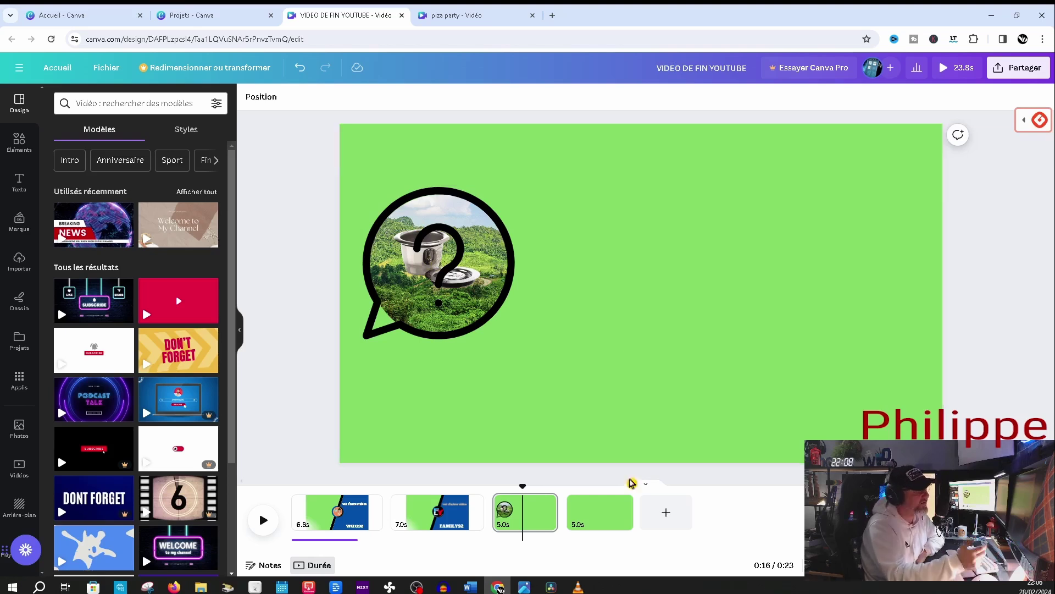
{"action": "left_click", "coordinate": [325, 511]}
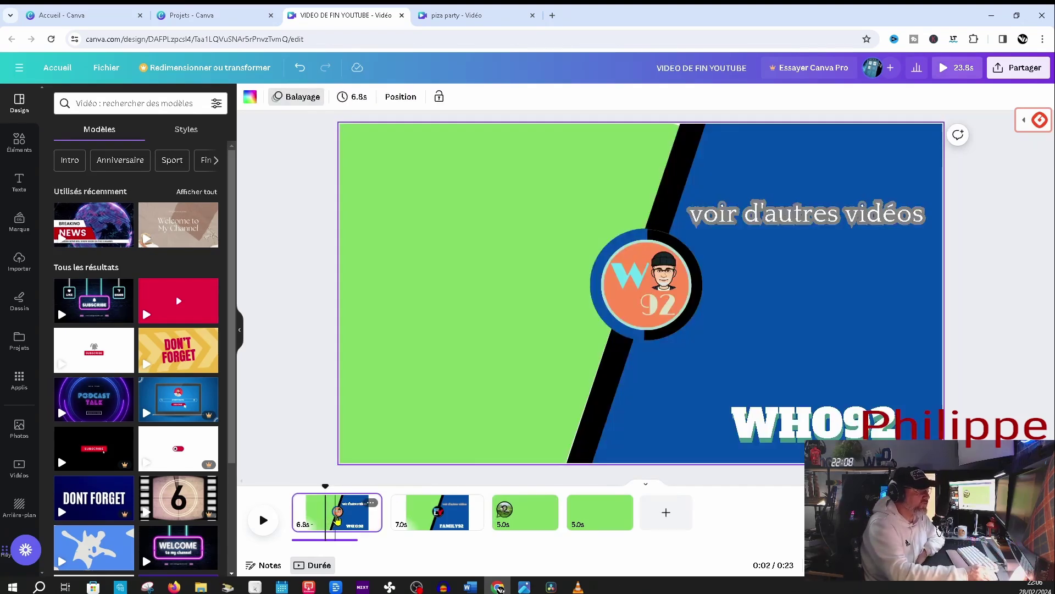